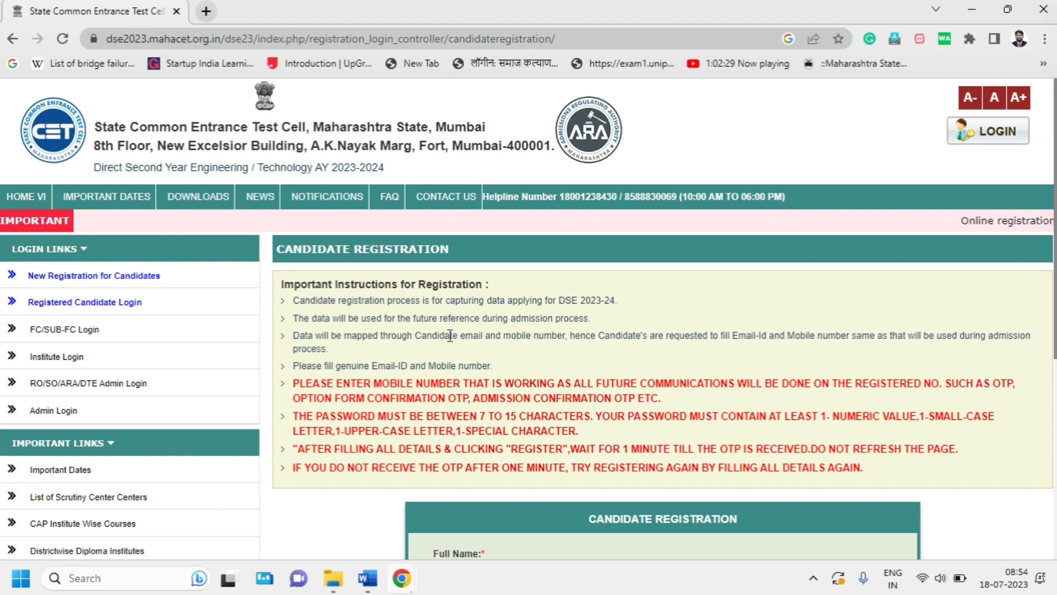
Open the New Registration for Candidates form and scroll down to its fields
scroll(450, 335, down, 4)
scroll(450, 335, up, 3)
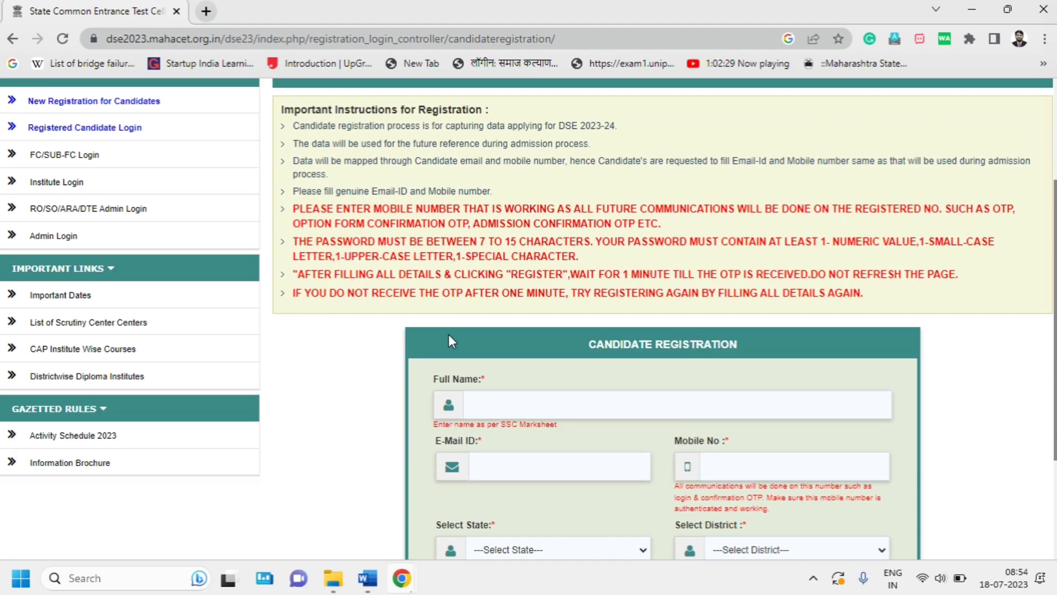
click(140, 209)
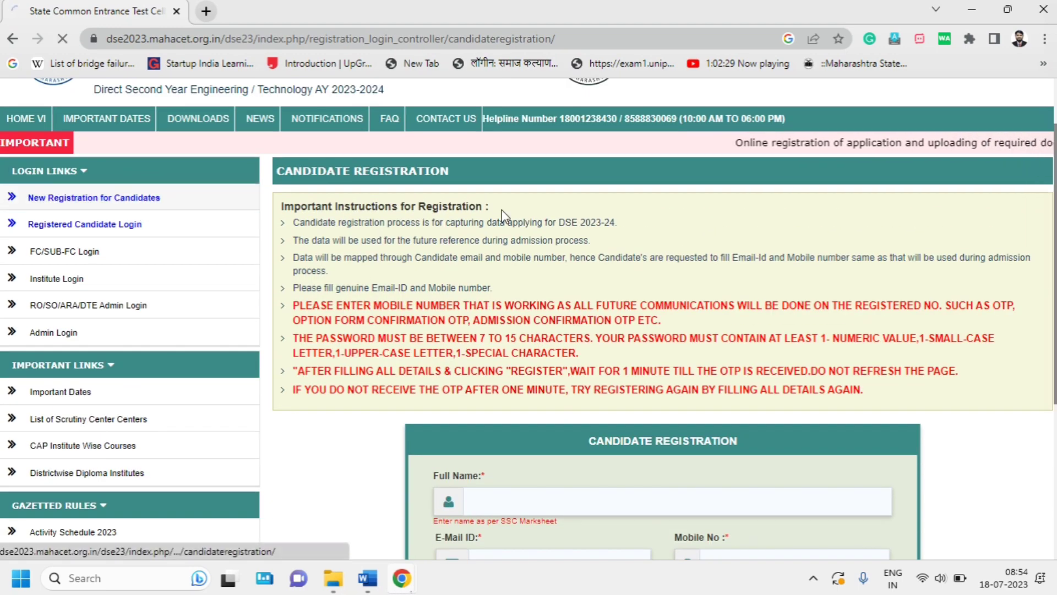
scroll(497, 213, down, 5)
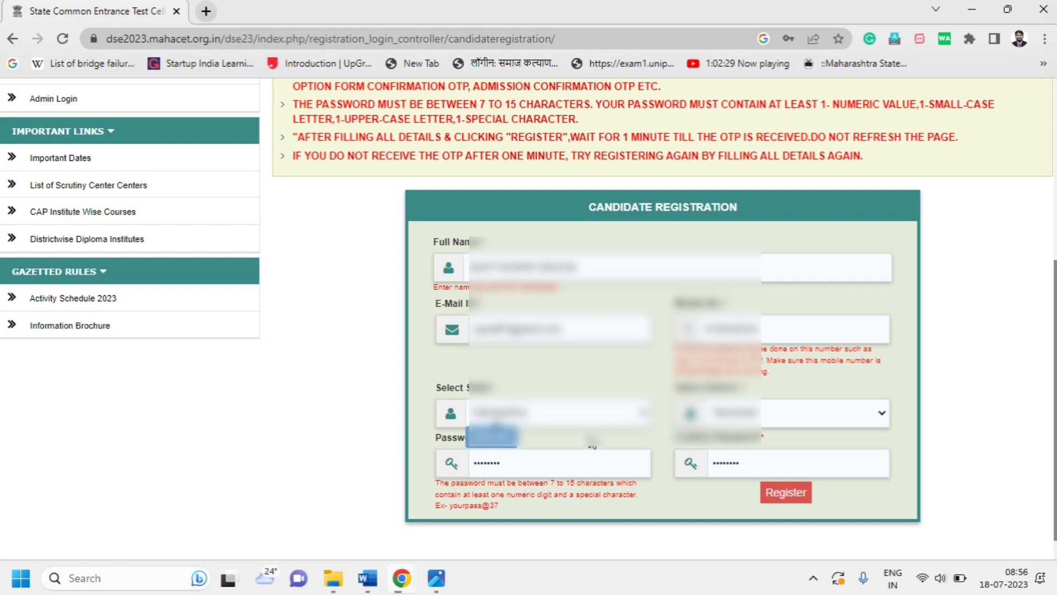
Submit the registration form and confirm the details are correct
click(786, 492)
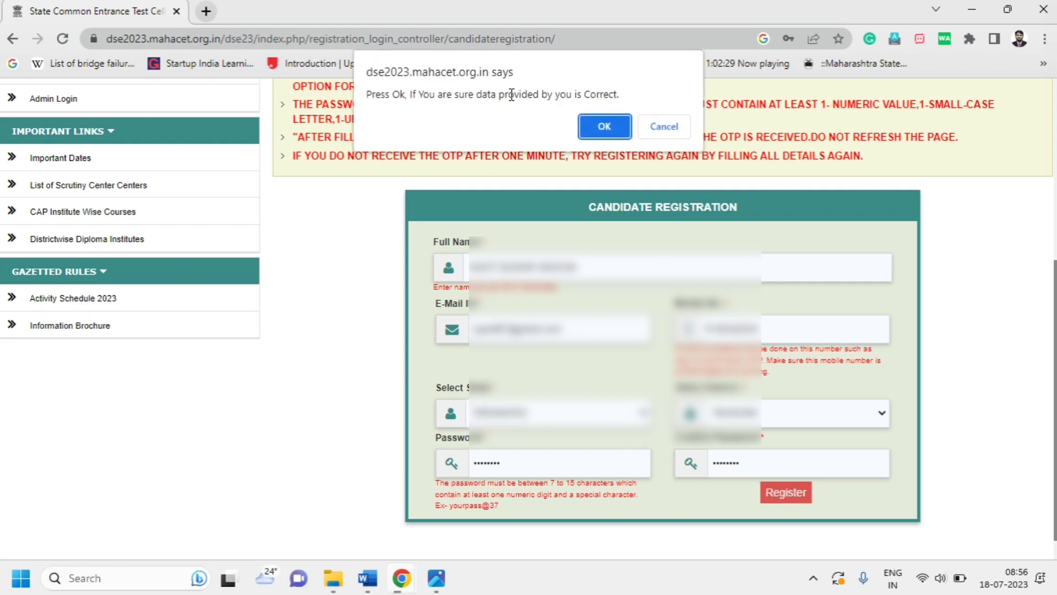
click(590, 135)
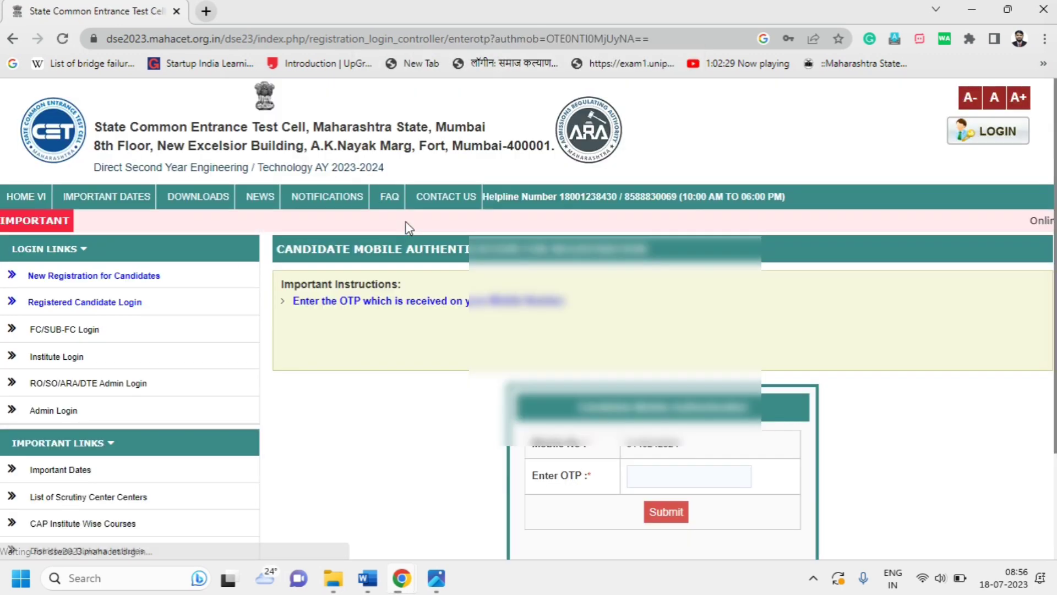
scroll(406, 227, down, 2)
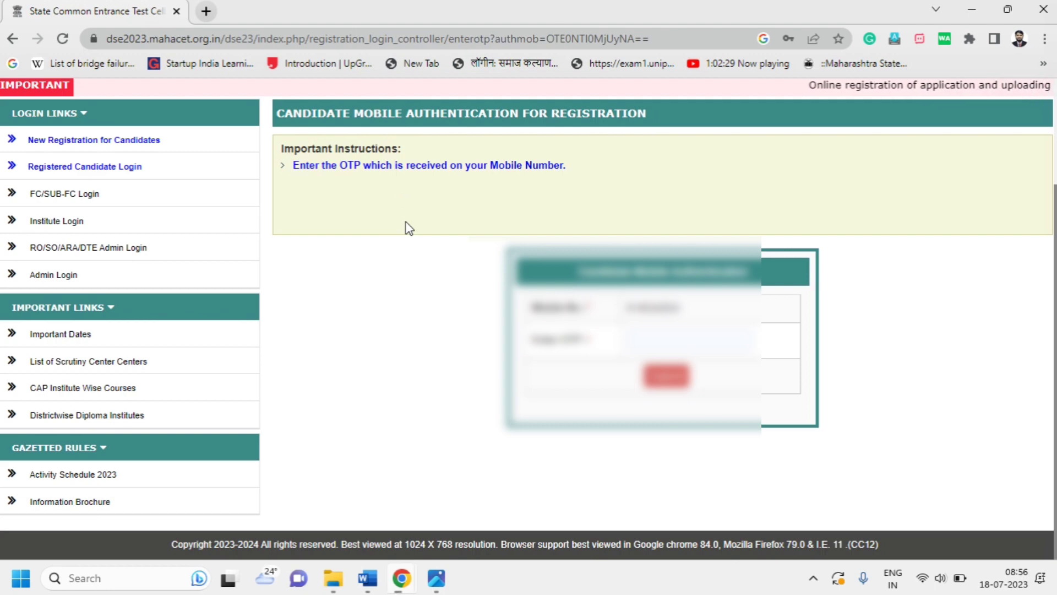
Enter the received mobile OTP, submit it and confirm
click(656, 338)
text(****)
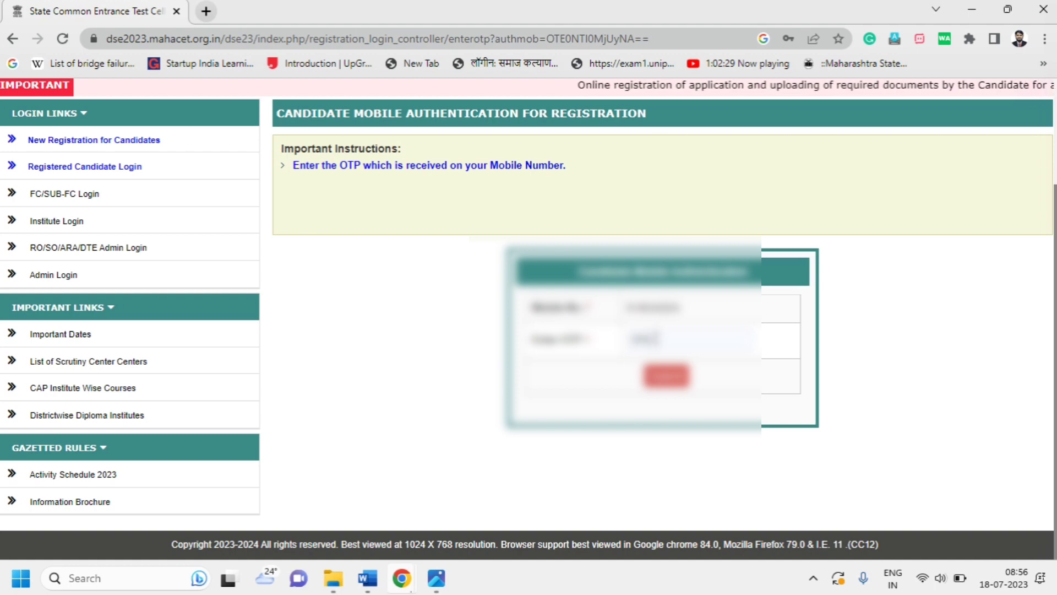
text(**)
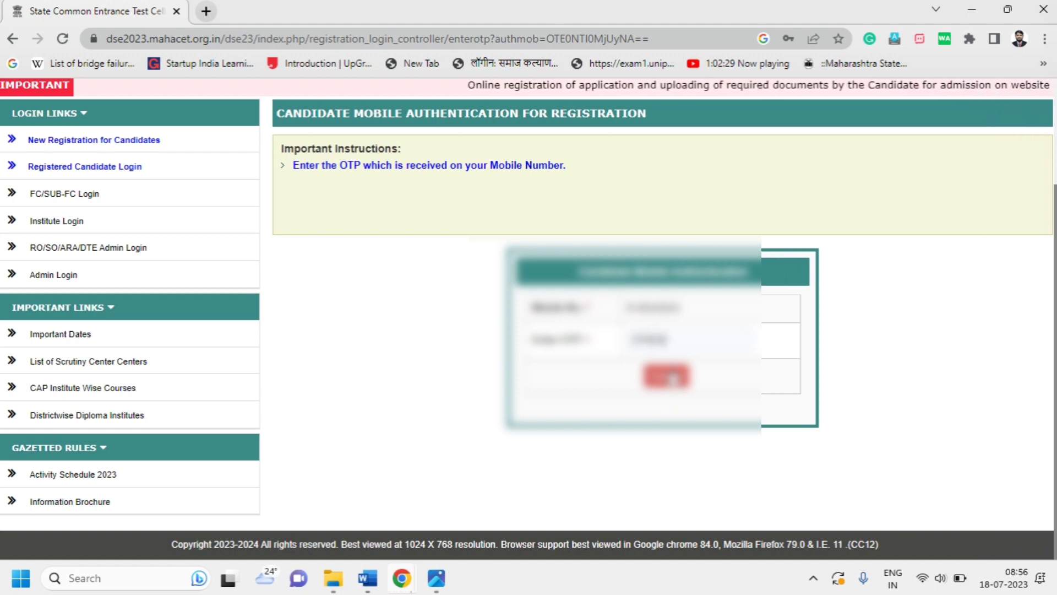
click(669, 377)
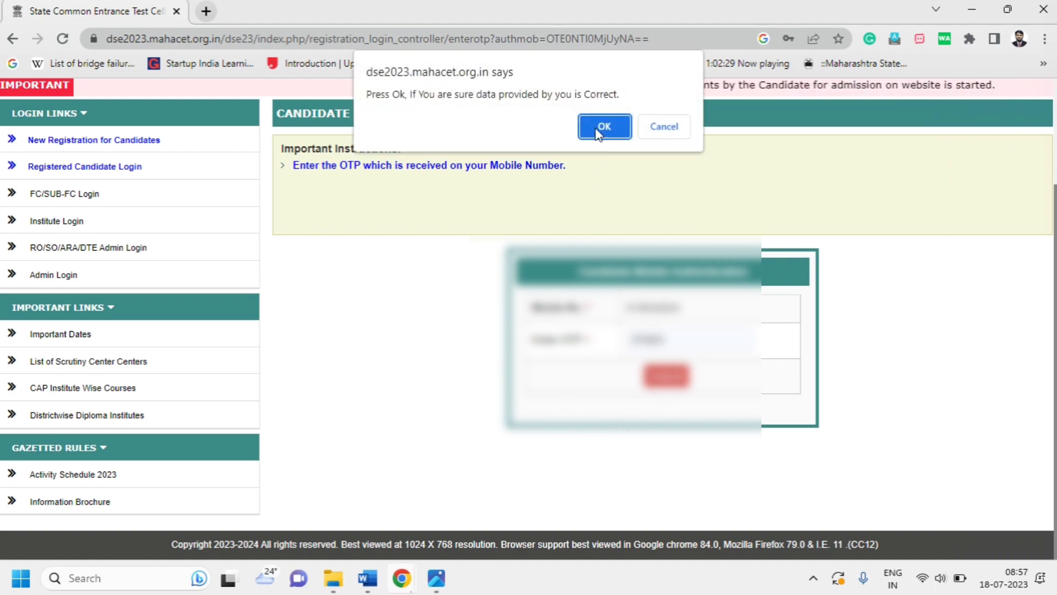
click(603, 127)
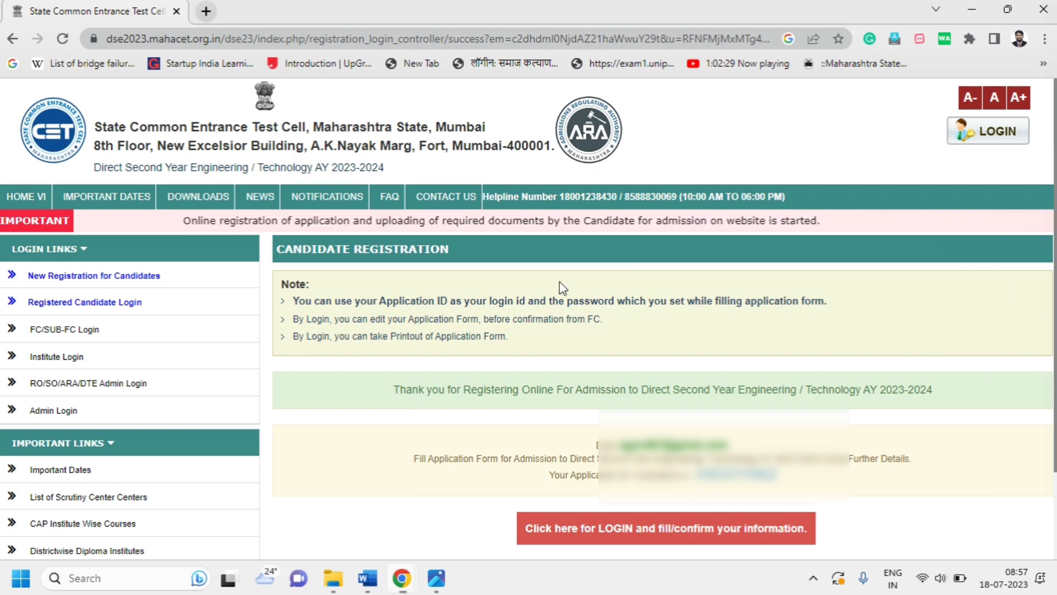
Copy the new Application ID and enter it on the candidate login page
drag(777, 476, 694, 475)
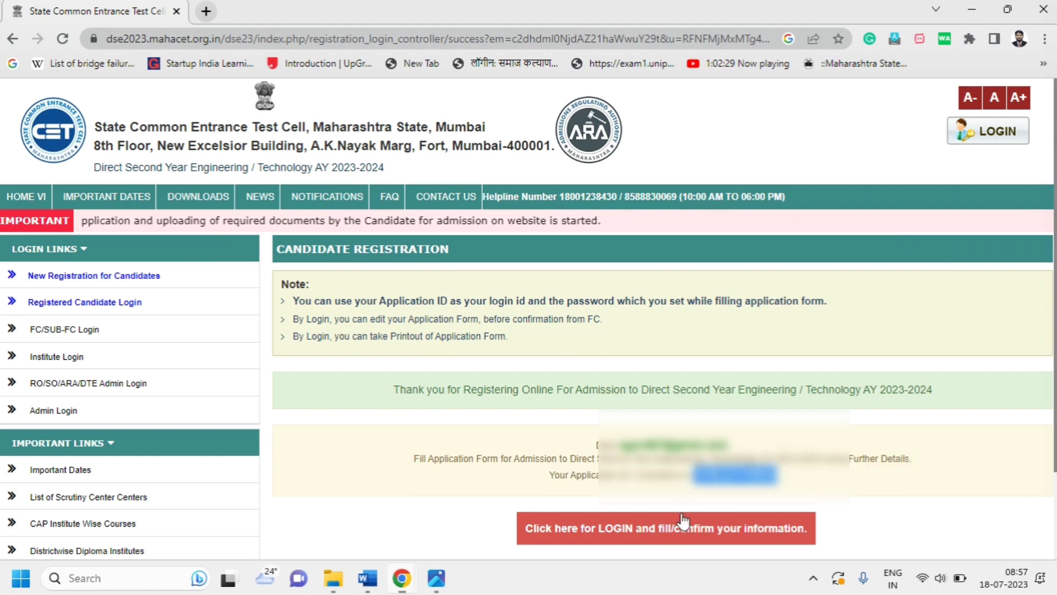
click(634, 526)
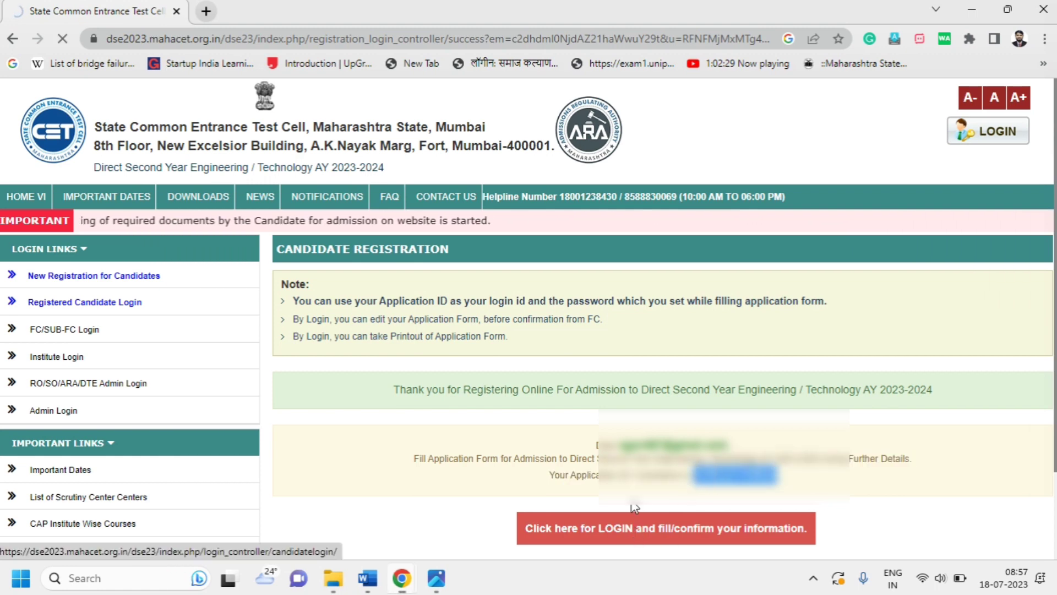
drag(640, 467, 568, 467)
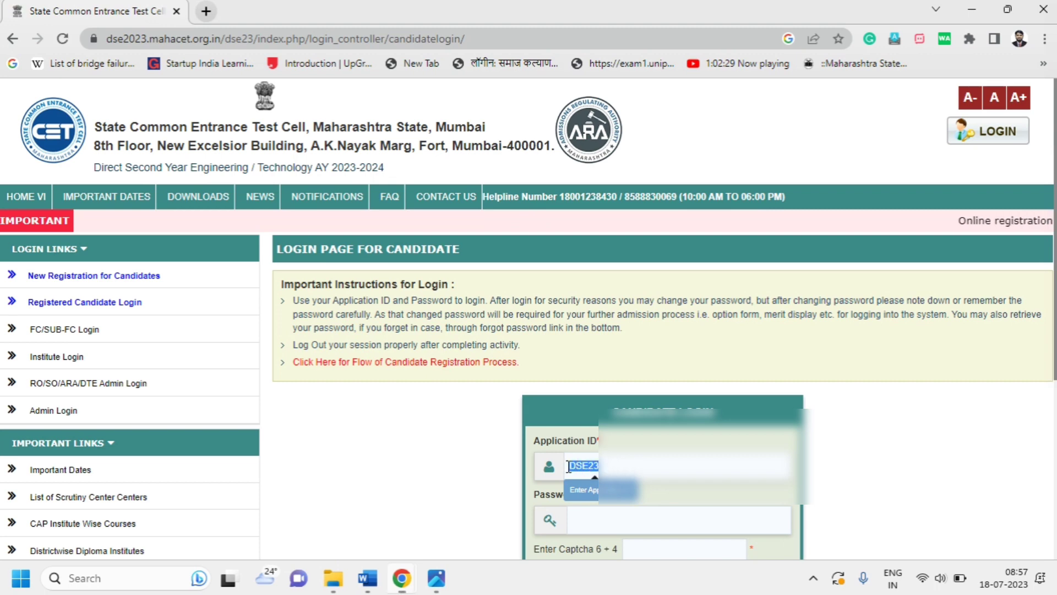
scroll(572, 463, down, 1)
Enter the account password and captcha answer 10, then log in, retrying after the user name alert
click(588, 443)
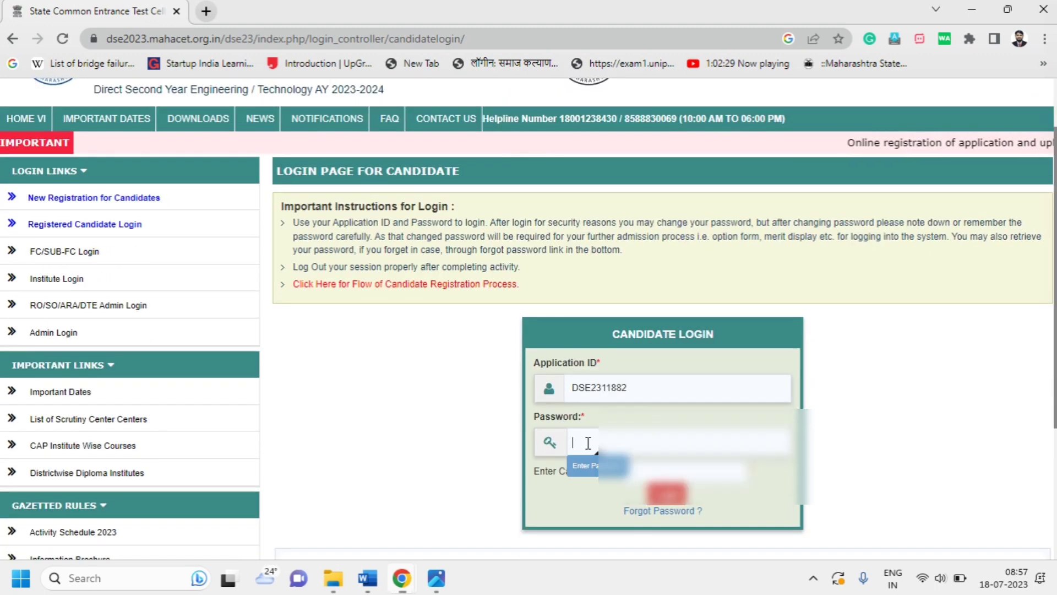
text(•••••)
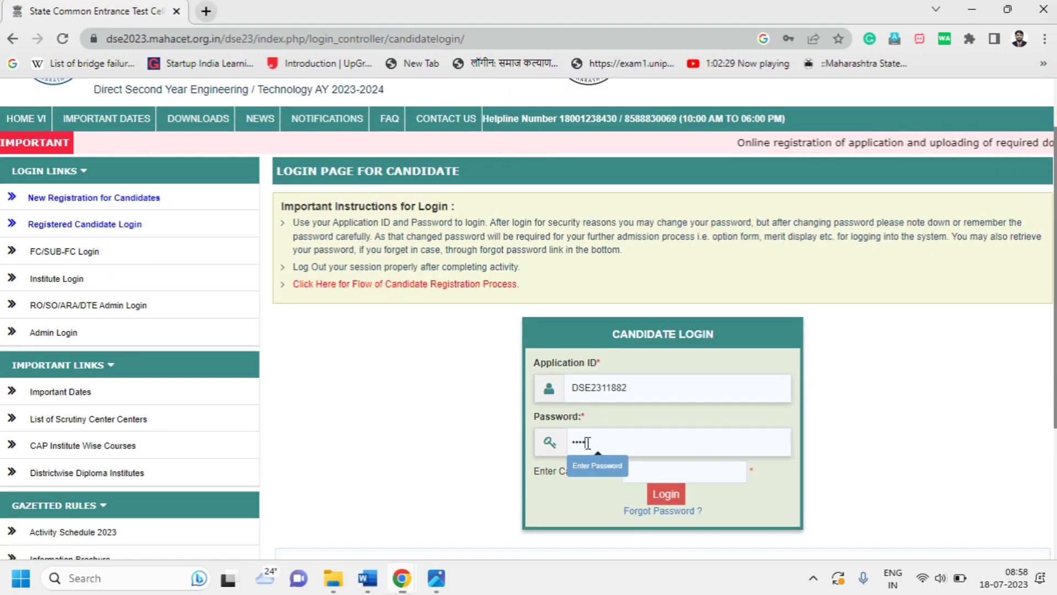
text(••••)
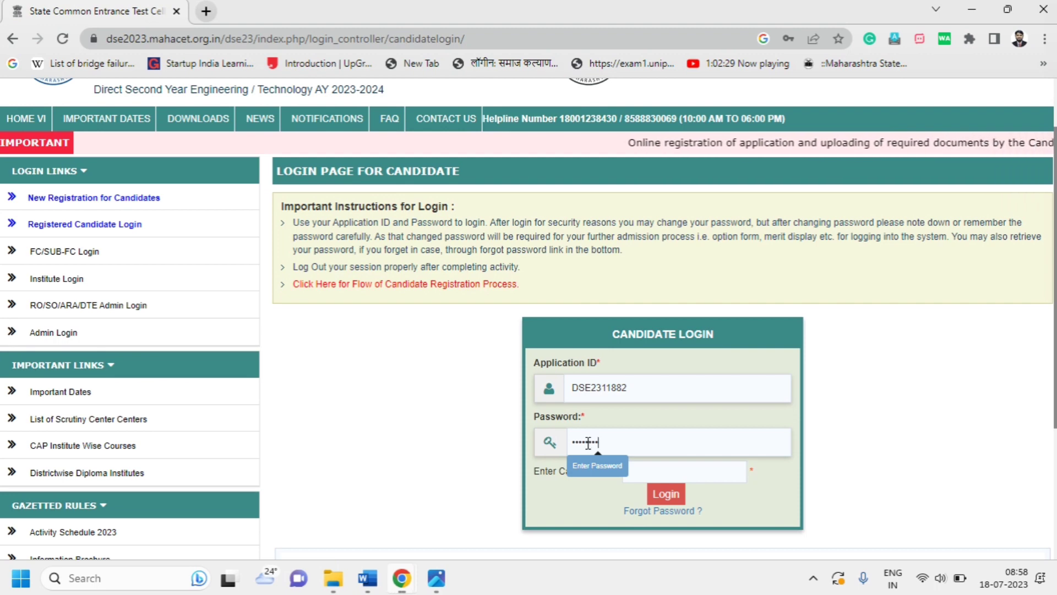
click(624, 477)
text(10)
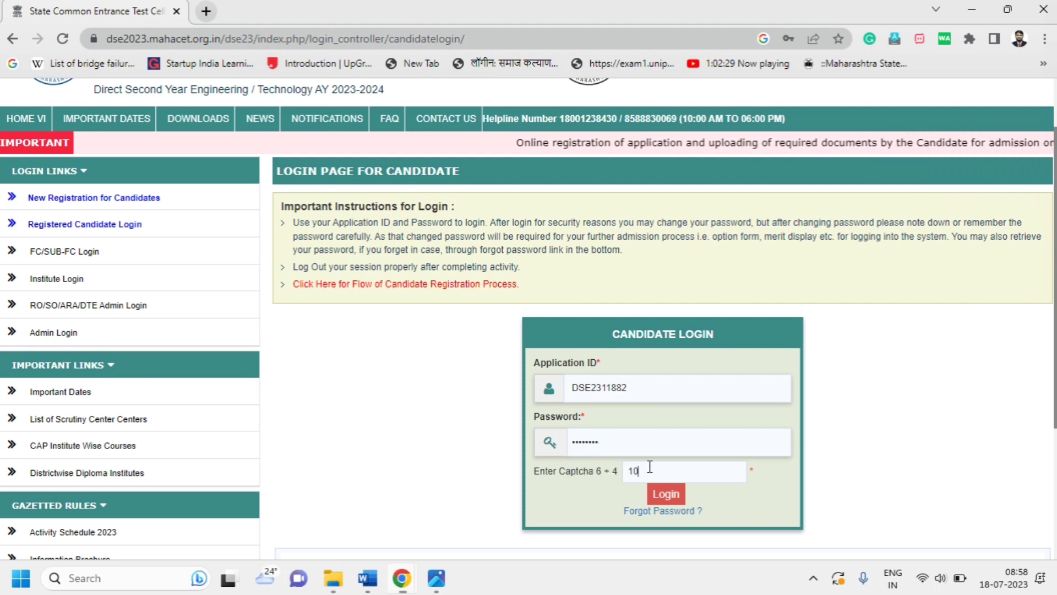
click(659, 496)
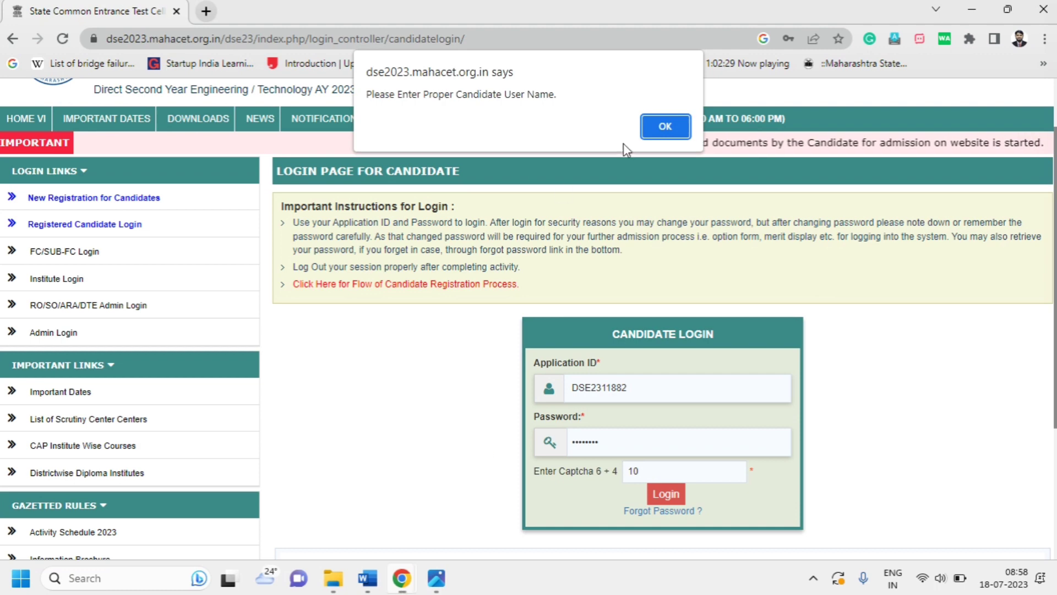
click(668, 123)
click(666, 494)
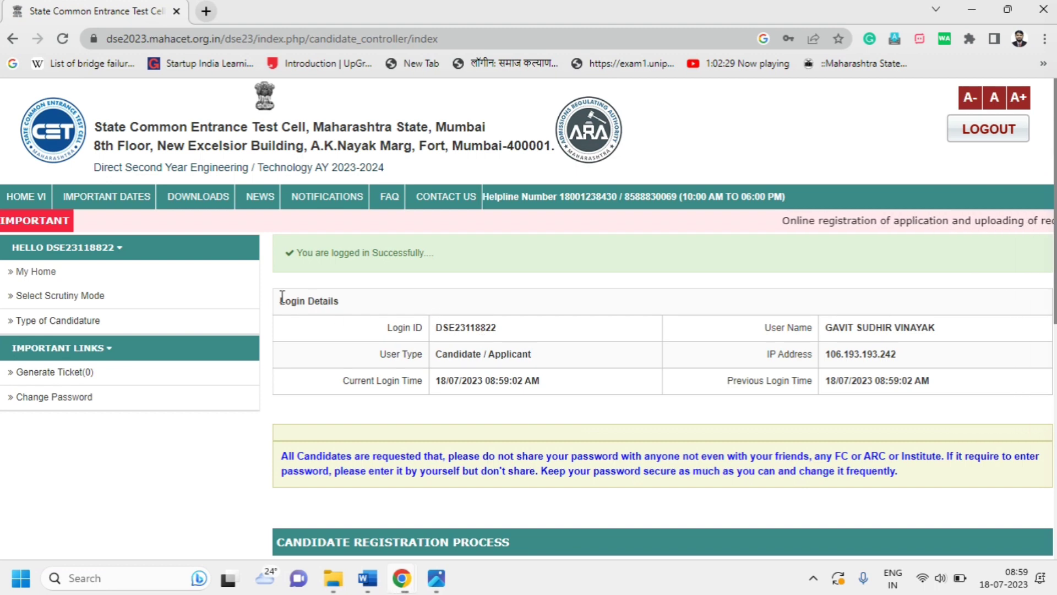
Choose E-Scrutiny on the Select Scrutiny Mode page and scroll to the save button
click(90, 299)
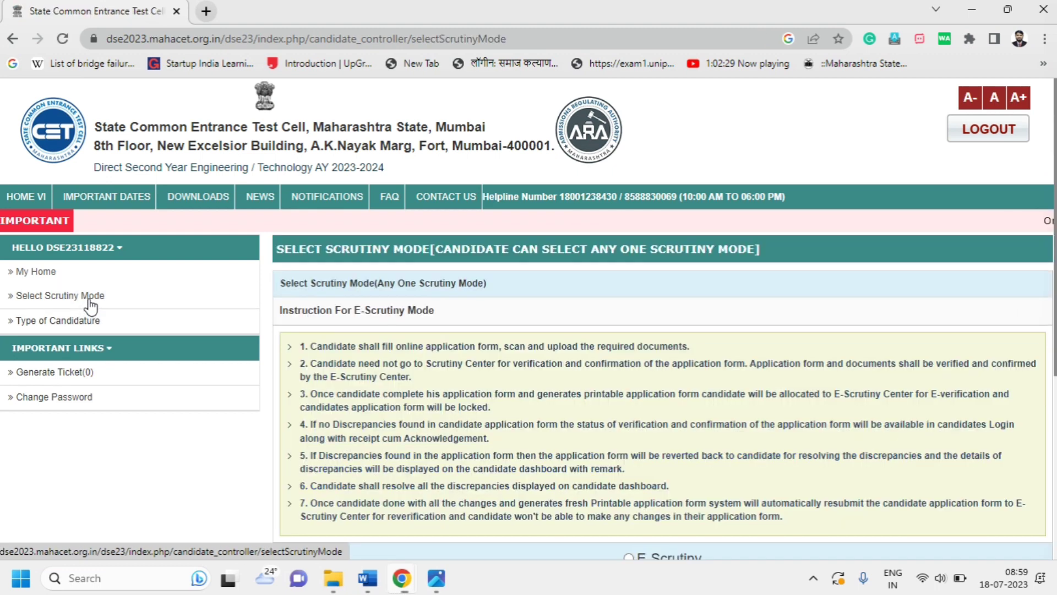
scroll(484, 315, down, 1)
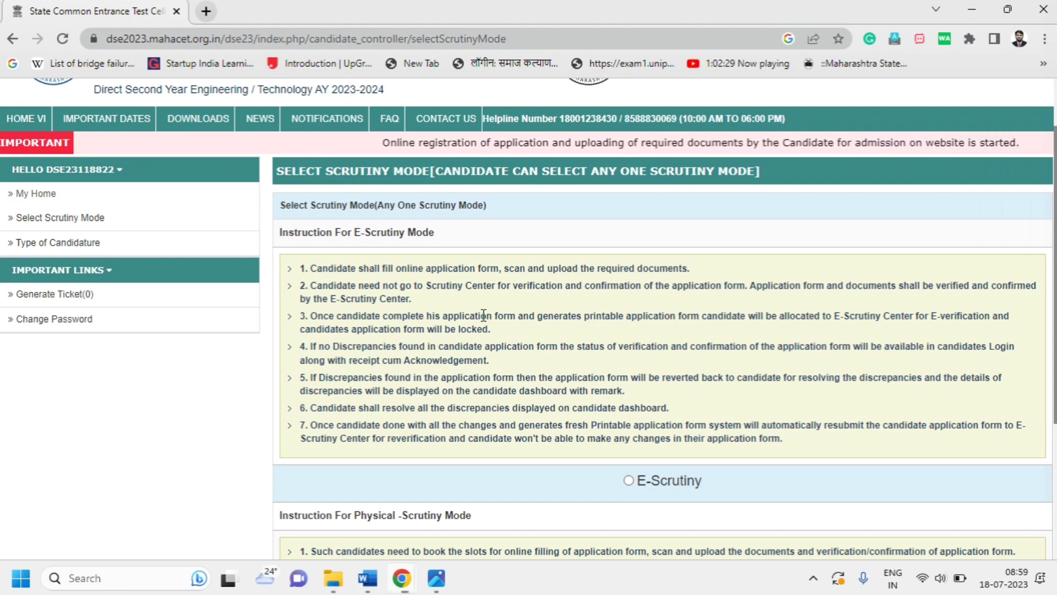
click(628, 481)
scroll(629, 480, down, 3)
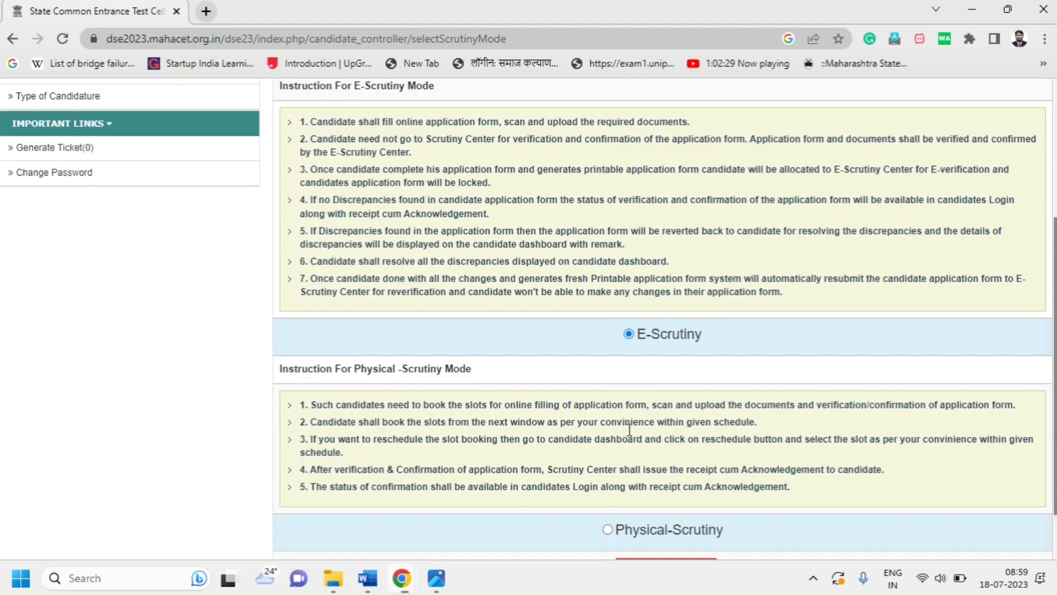
scroll(585, 362, up, 2)
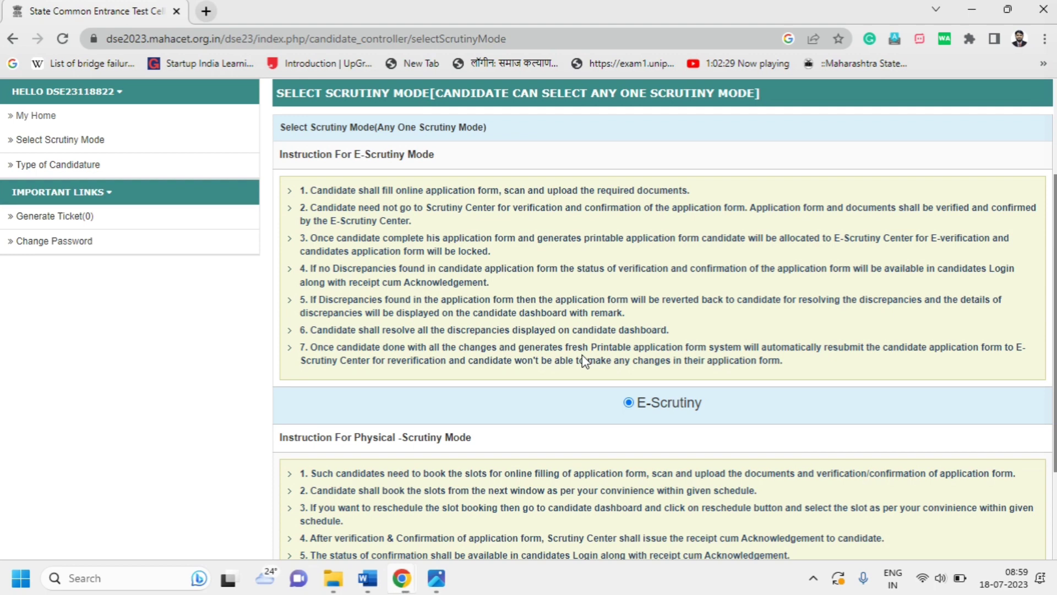
scroll(585, 361, down, 3)
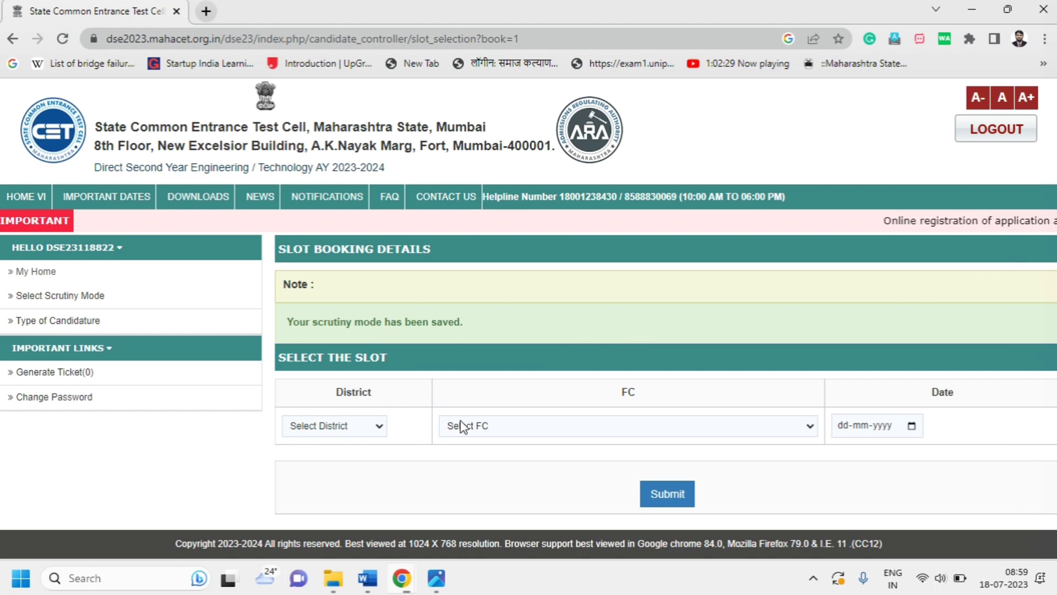
Set the slot district to Pune and the centre to FC6138 Genba Sopanrao Moze Trust college
click(379, 427)
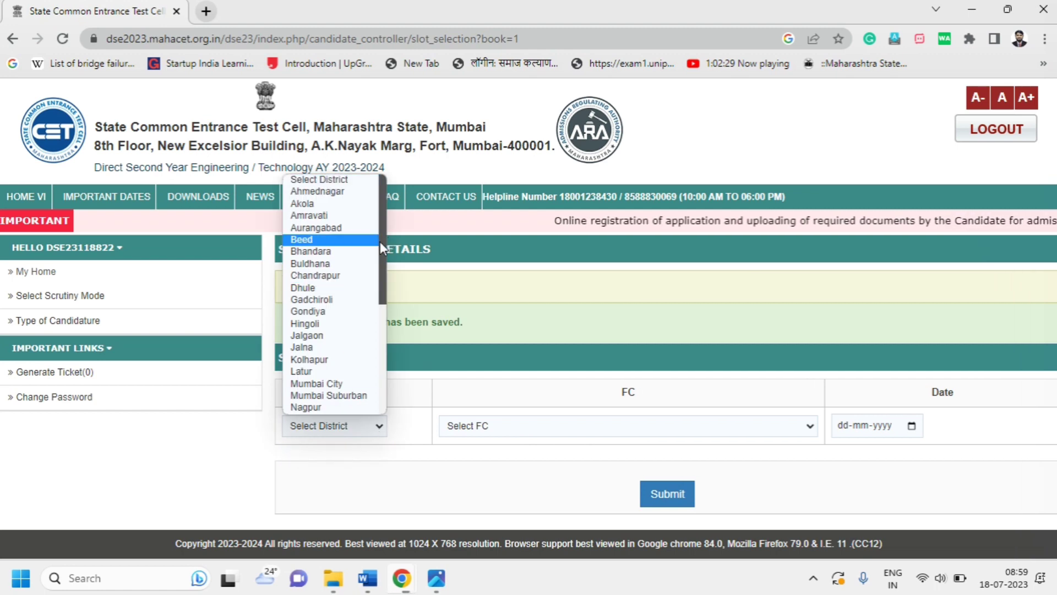
drag(380, 241, 379, 355)
click(301, 294)
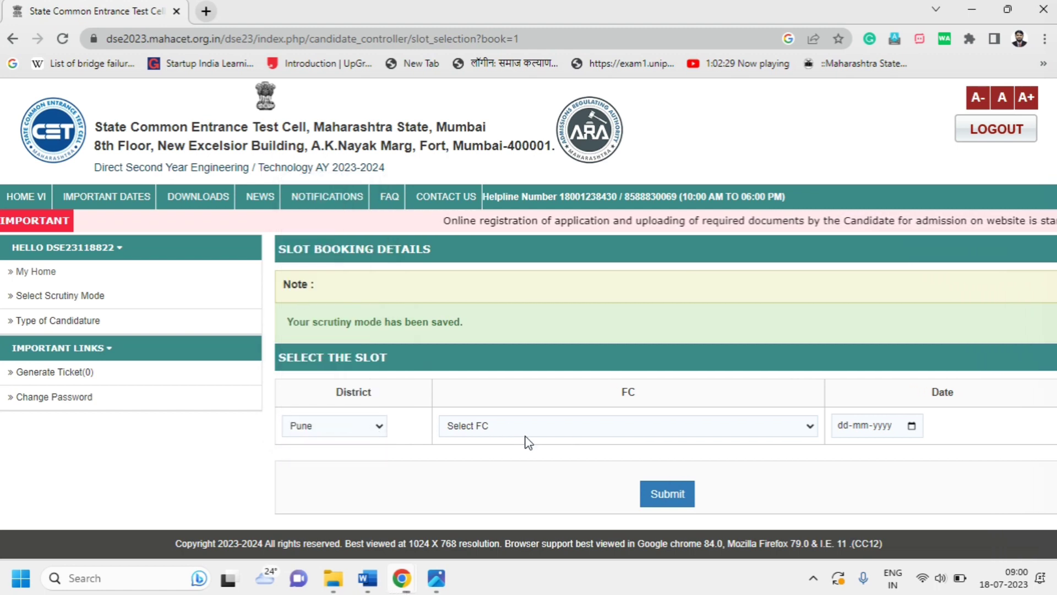
click(529, 434)
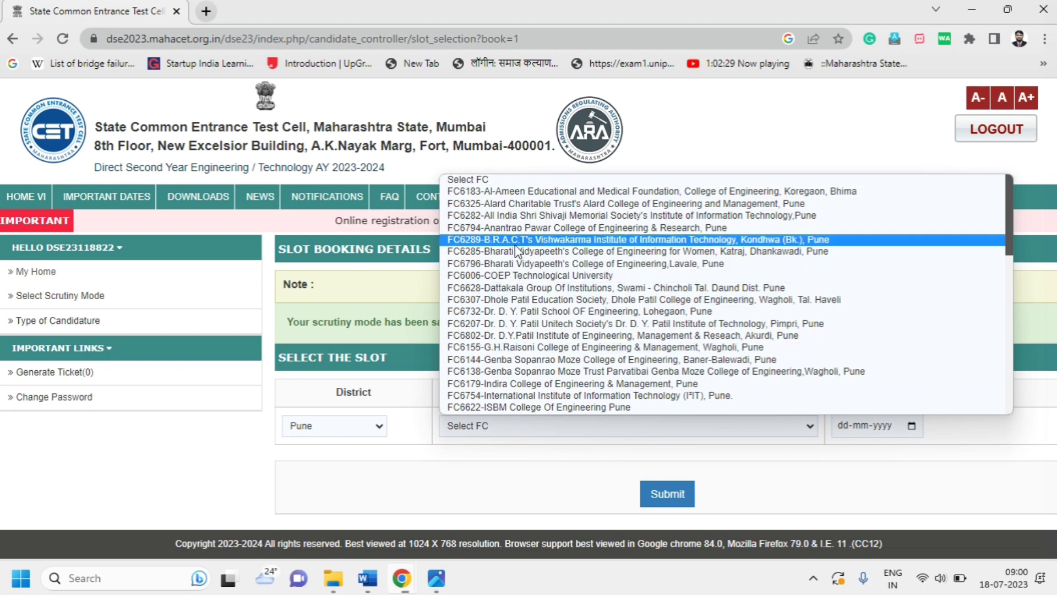
click(498, 370)
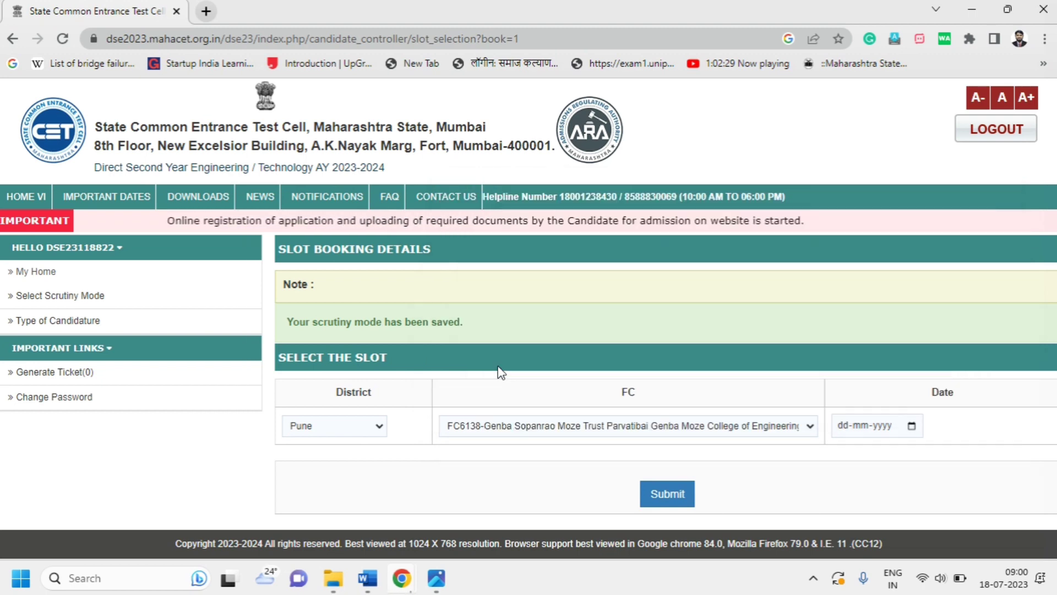
Pick 18-07-2023 as the slot date and book the 11 A.M. to 12 P.M. slot
click(912, 427)
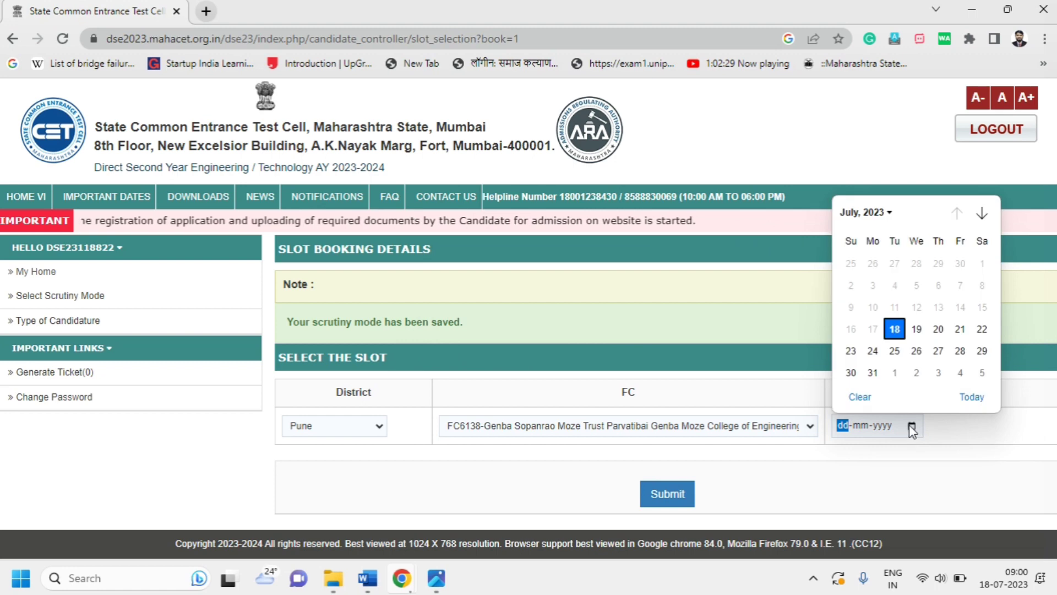
click(895, 329)
scroll(646, 378, down, 4)
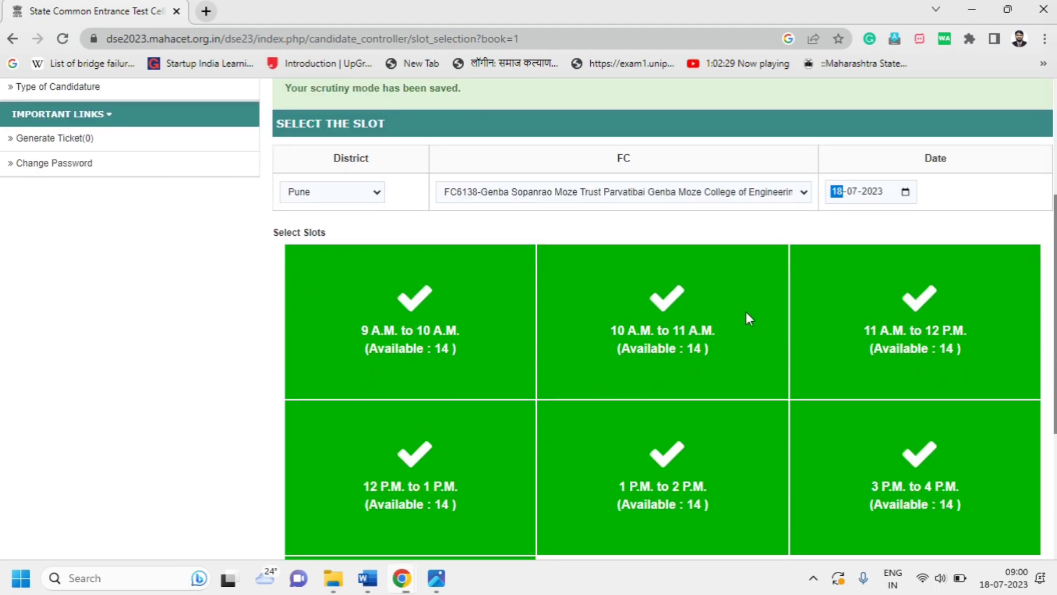
click(896, 319)
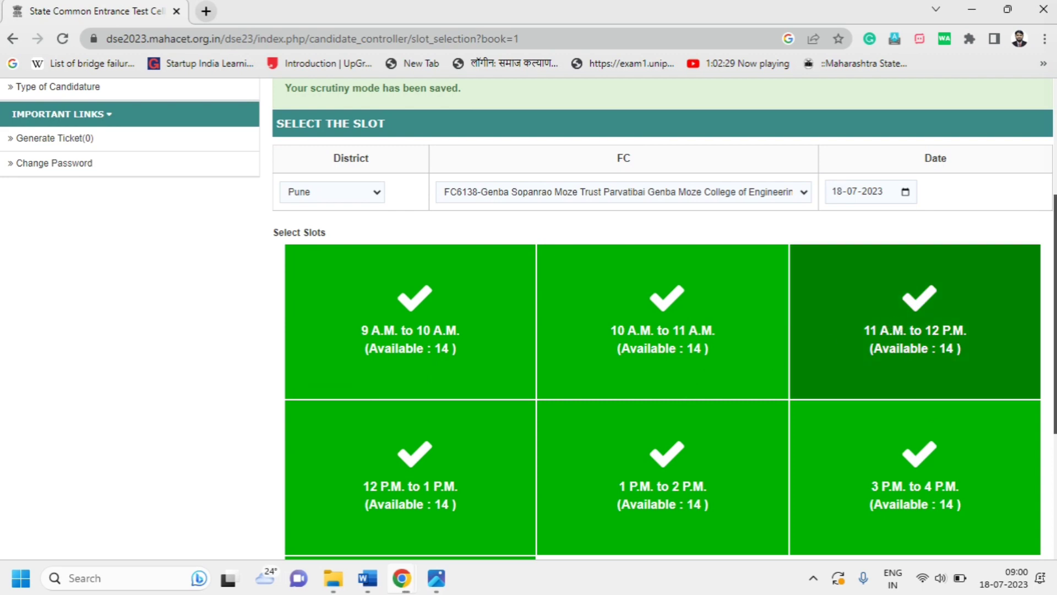
scroll(881, 446, down, 5)
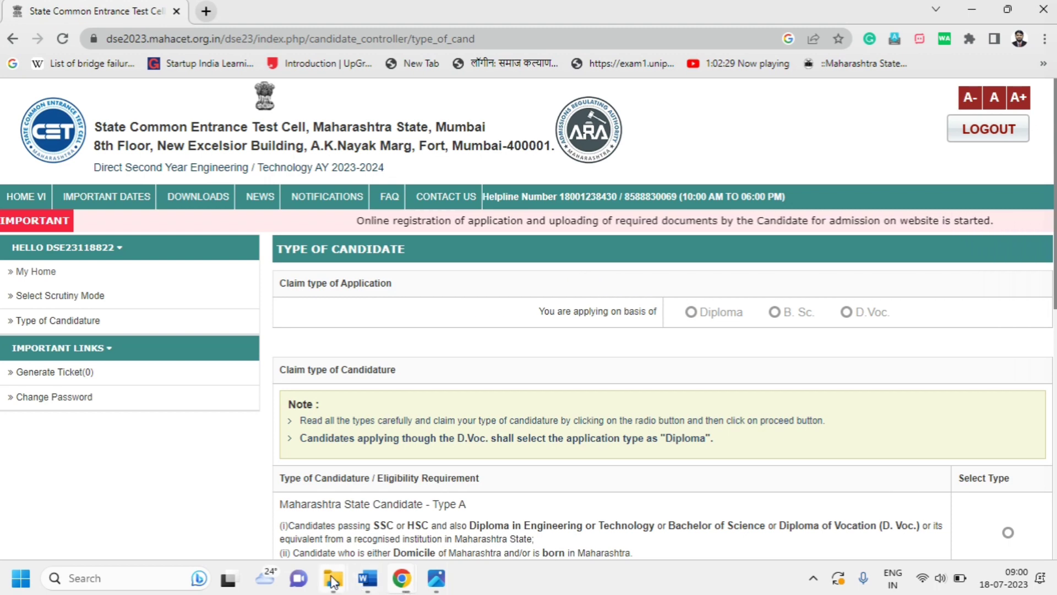
mouse_move(334, 576)
click(247, 501)
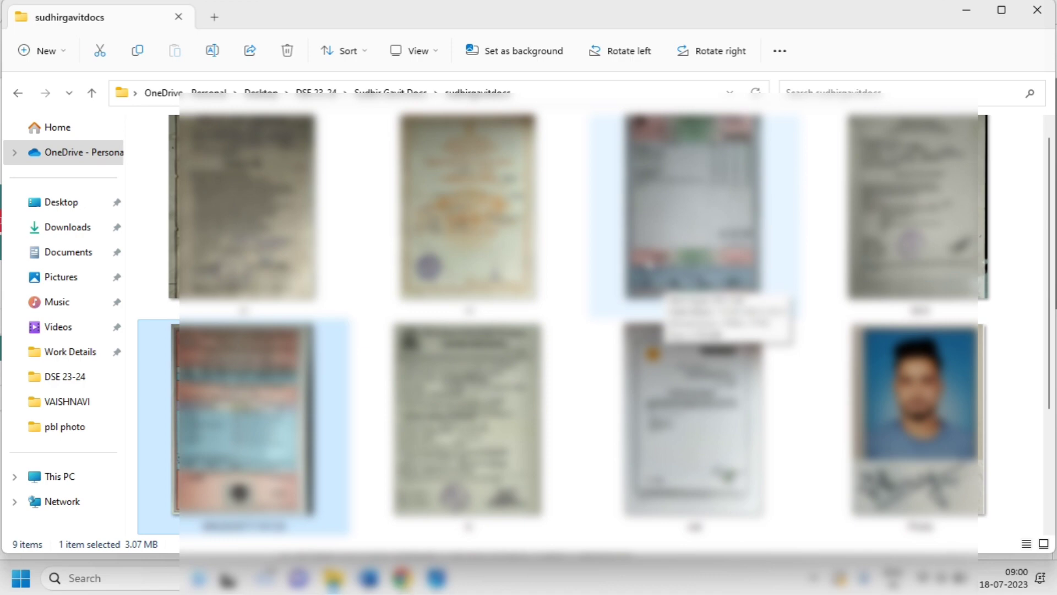
mouse_move(403, 584)
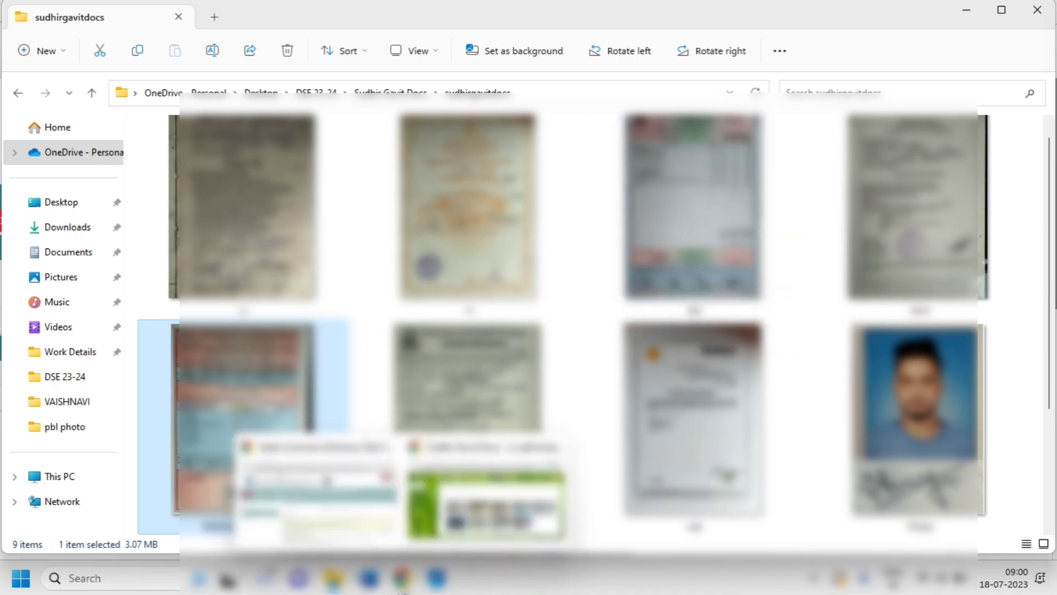
click(356, 519)
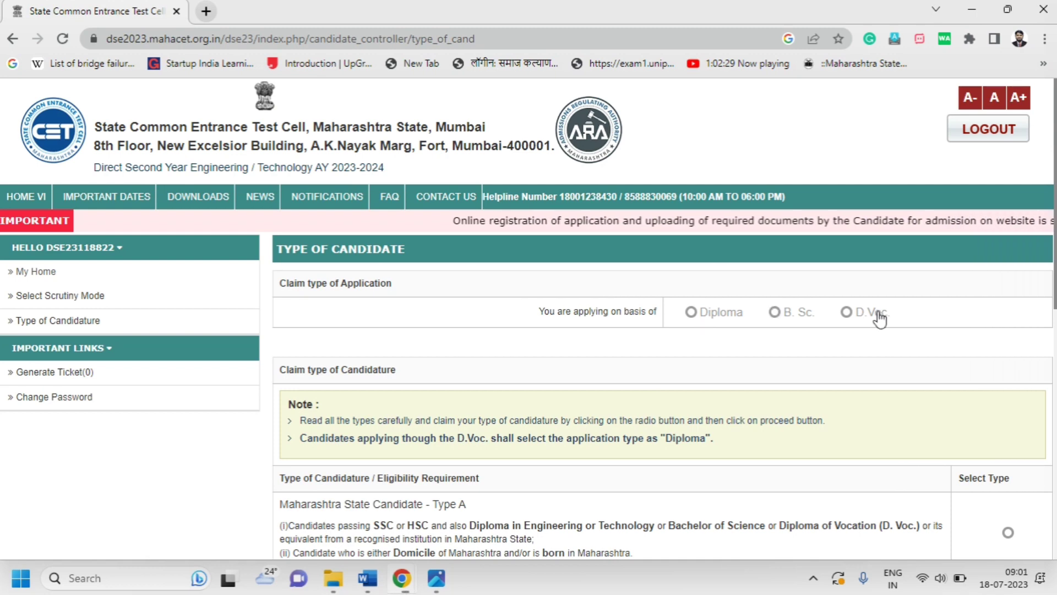
Choose Diploma as the basis of application and review the candidature type options
click(700, 322)
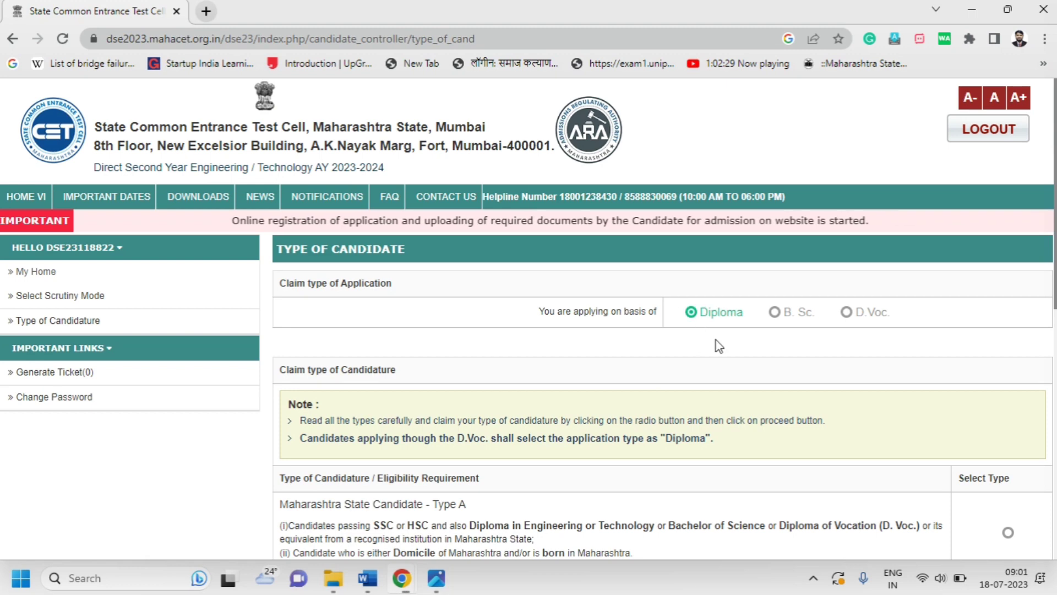
scroll(719, 346, down, 4)
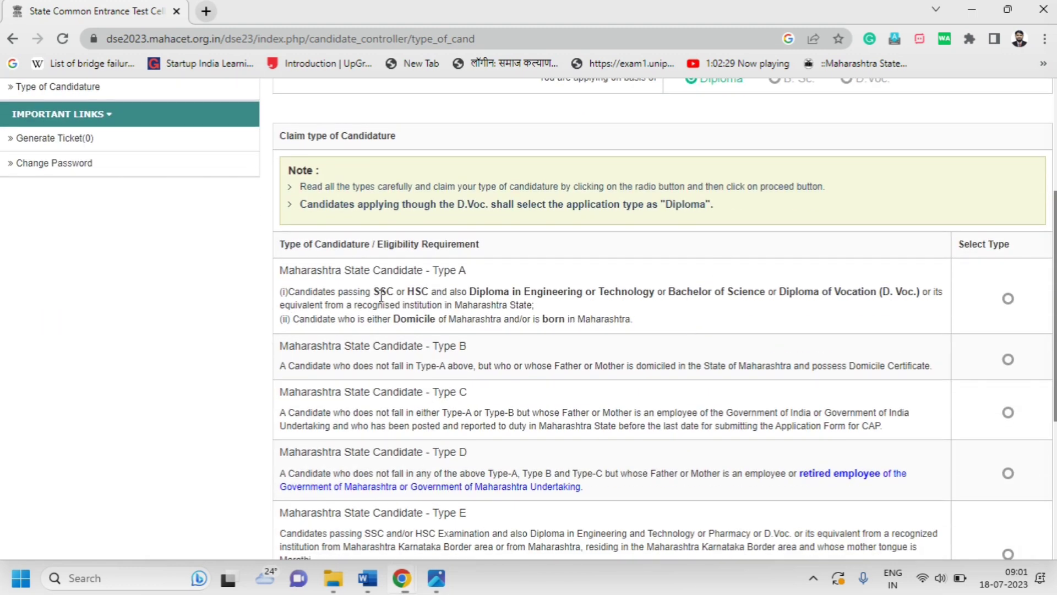
scroll(492, 297, down, 3)
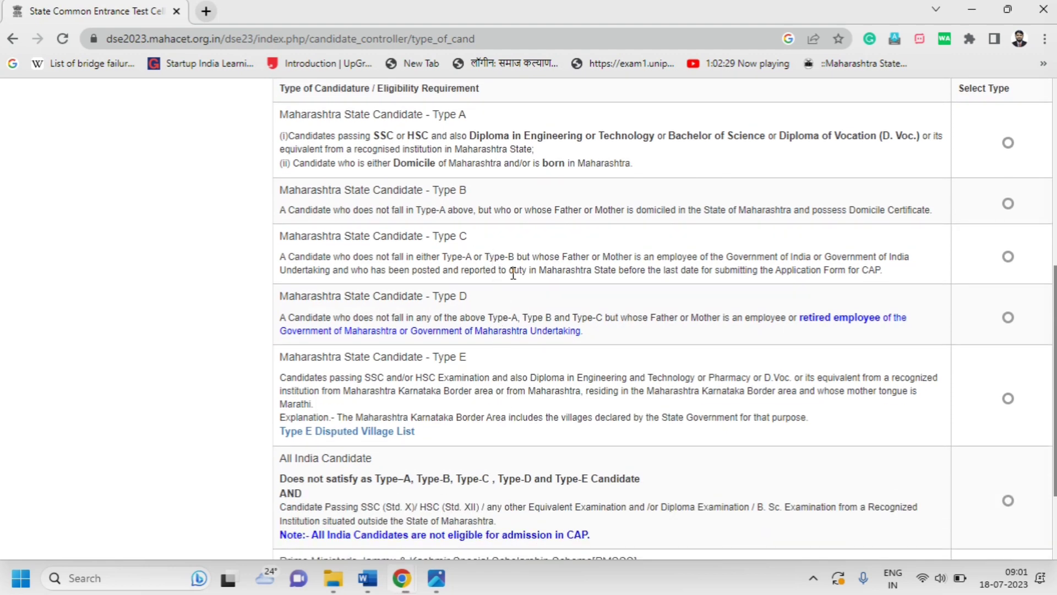
scroll(484, 275, up, 1)
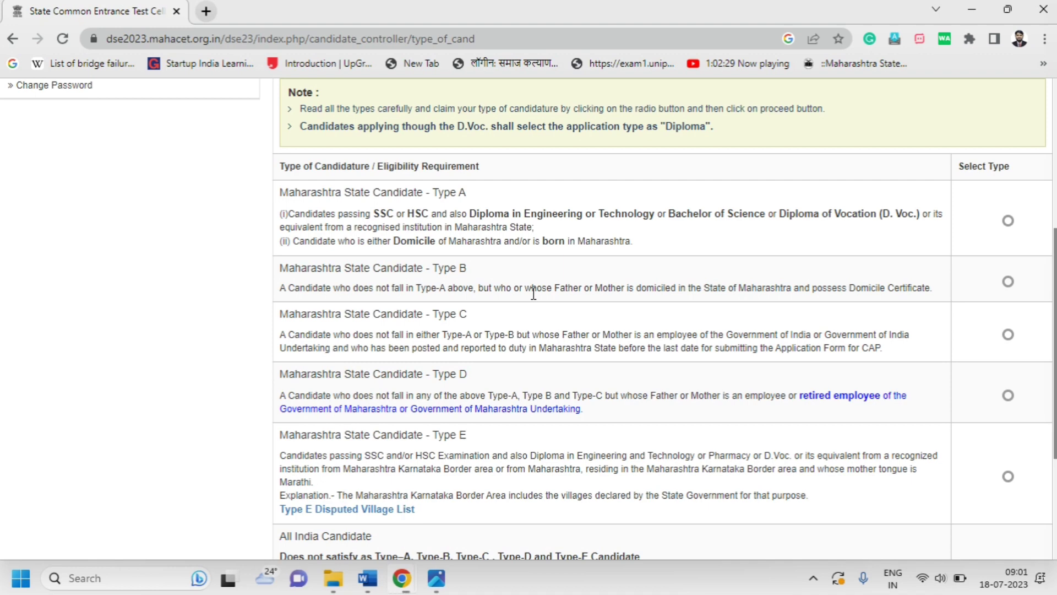
scroll(534, 300, down, 1)
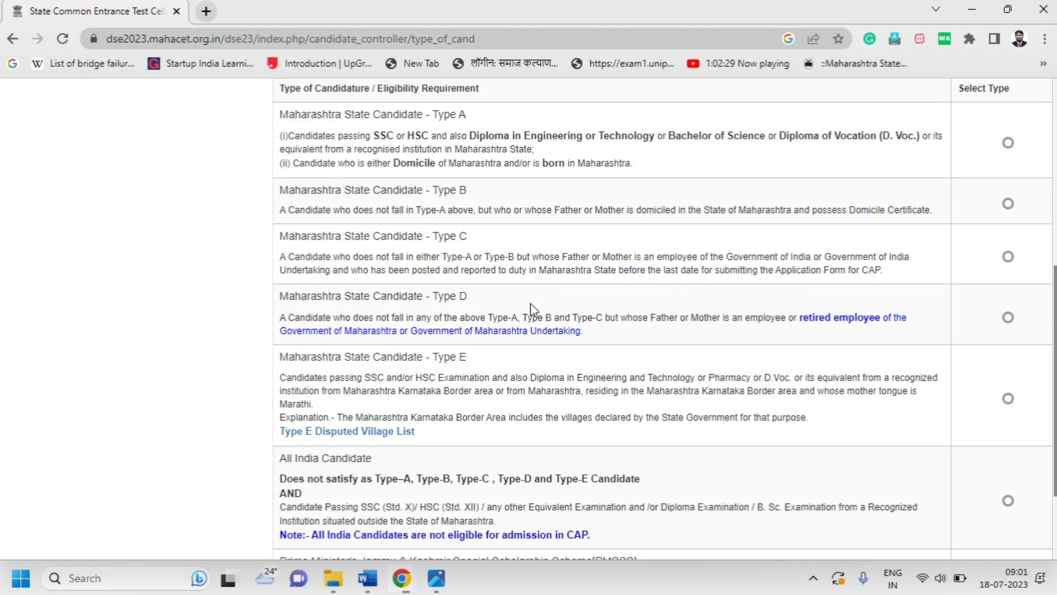
scroll(531, 303, down, 2)
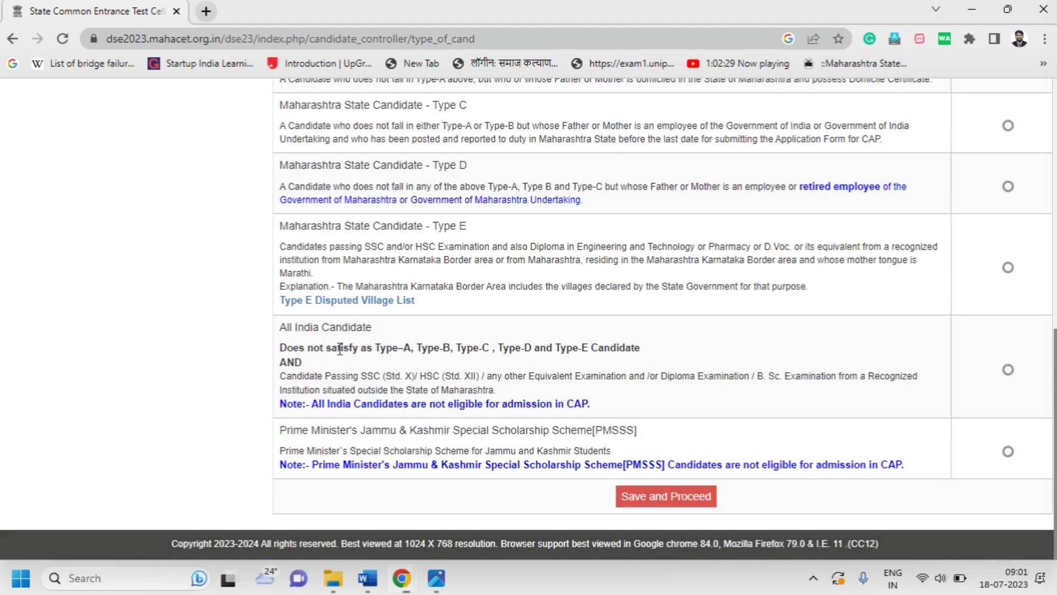
drag(281, 329, 373, 329)
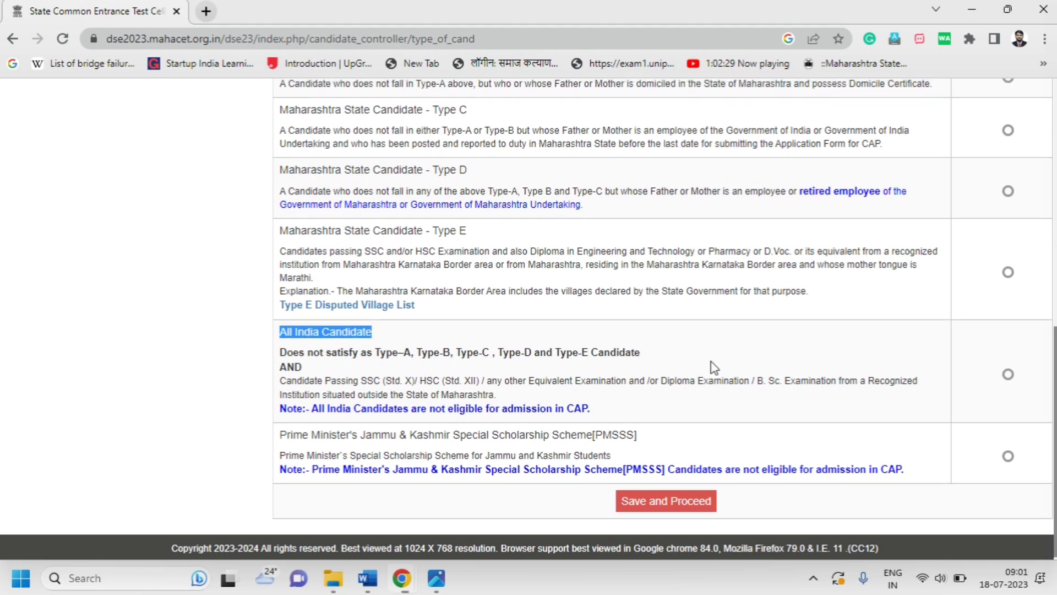
scroll(939, 322, up, 4)
Claim Maharashtra State Candidate Type A and save it, confirming with OK
click(1008, 246)
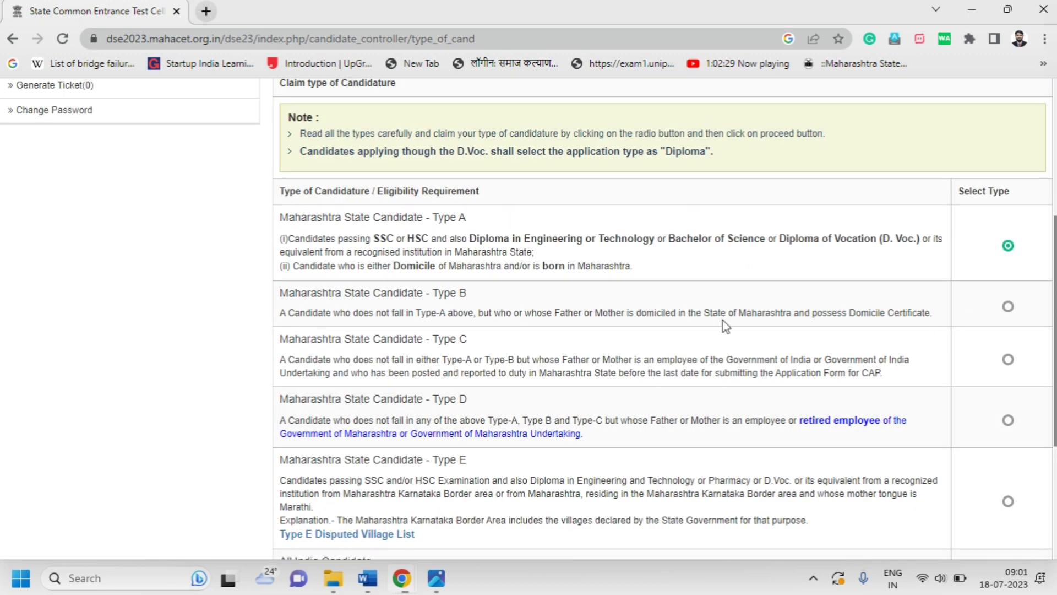
scroll(436, 288, down, 4)
scroll(551, 441, up, 3)
scroll(655, 551, down, 2)
scroll(653, 552, down, 2)
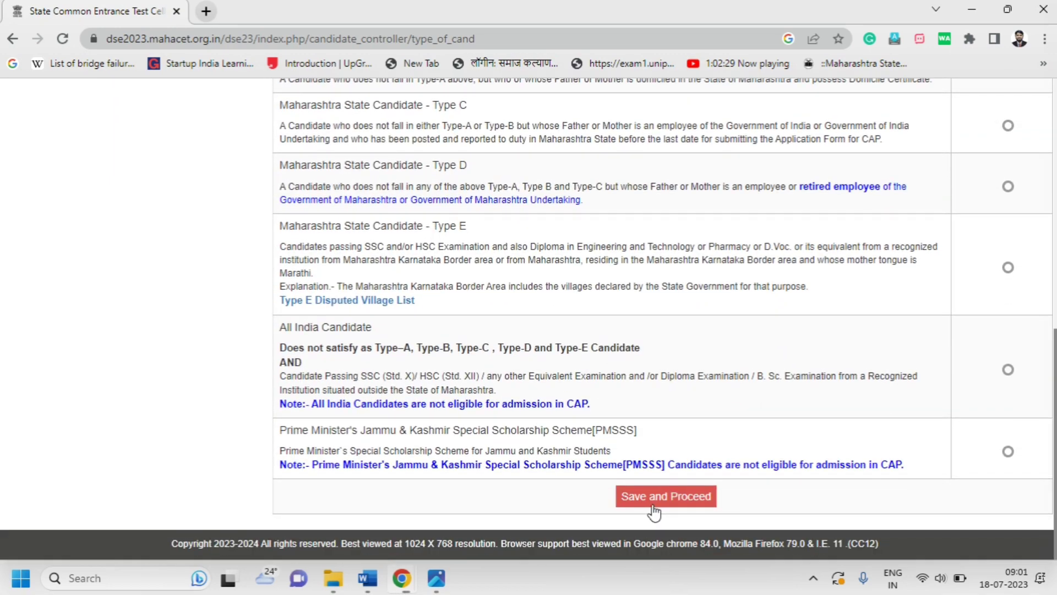
click(657, 498)
click(605, 120)
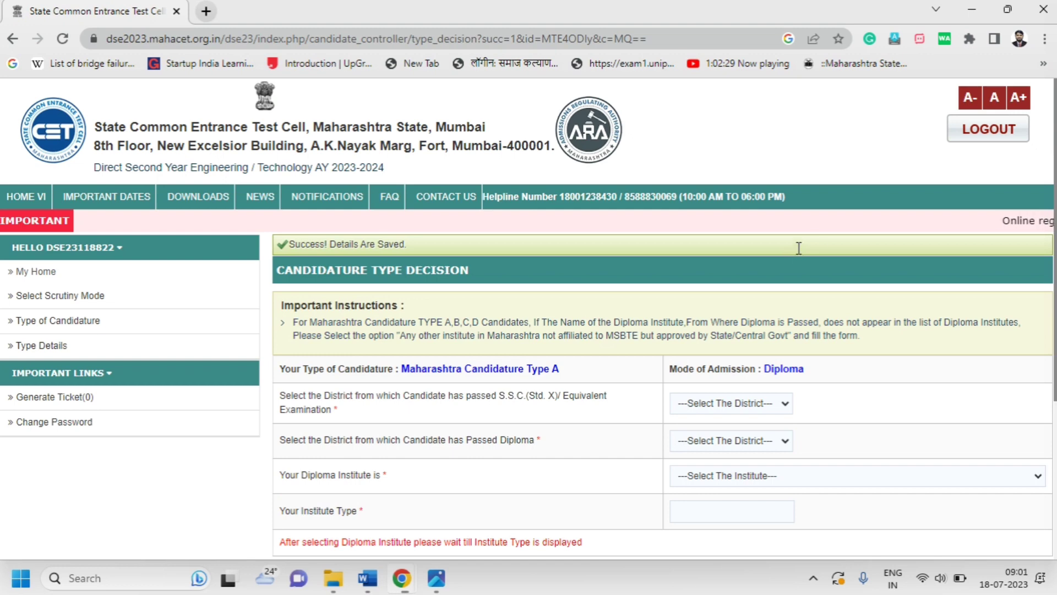
scroll(820, 244, down, 1)
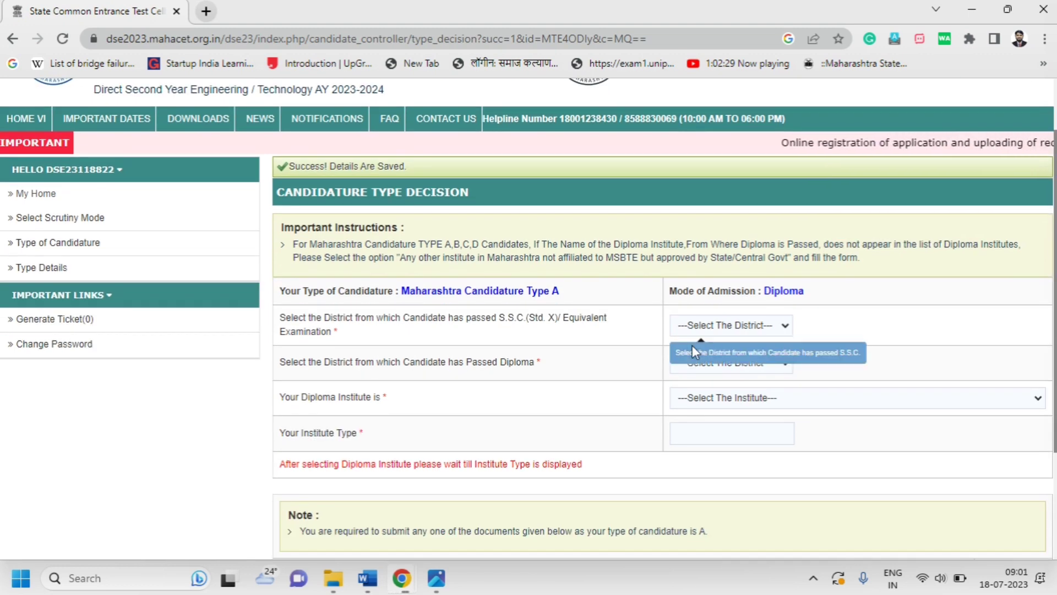
Set the SSC district to Nandurbar and the diploma district to Yavatmal
click(710, 326)
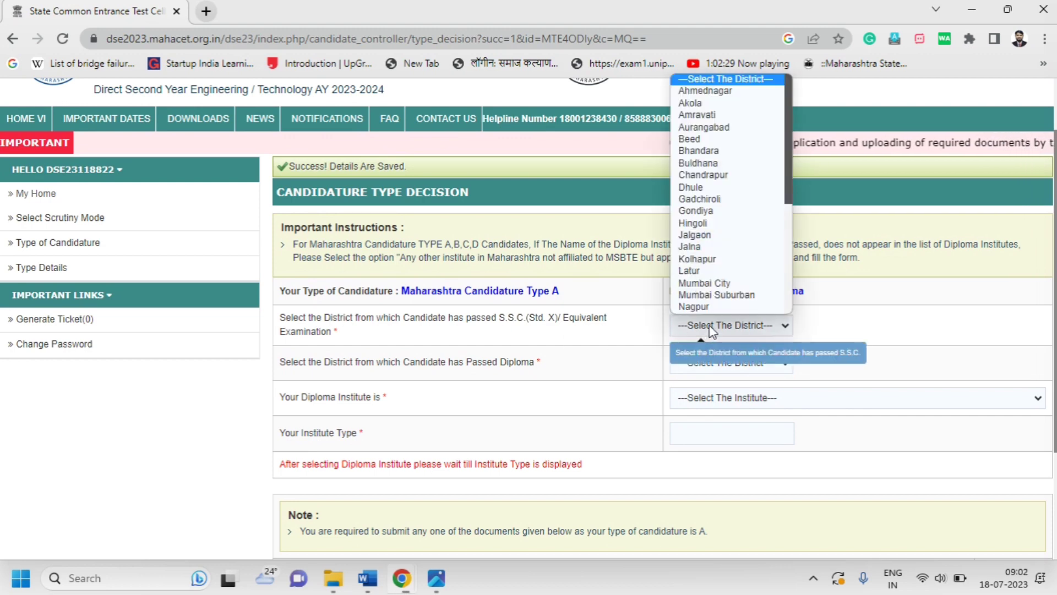
drag(786, 138, 791, 171)
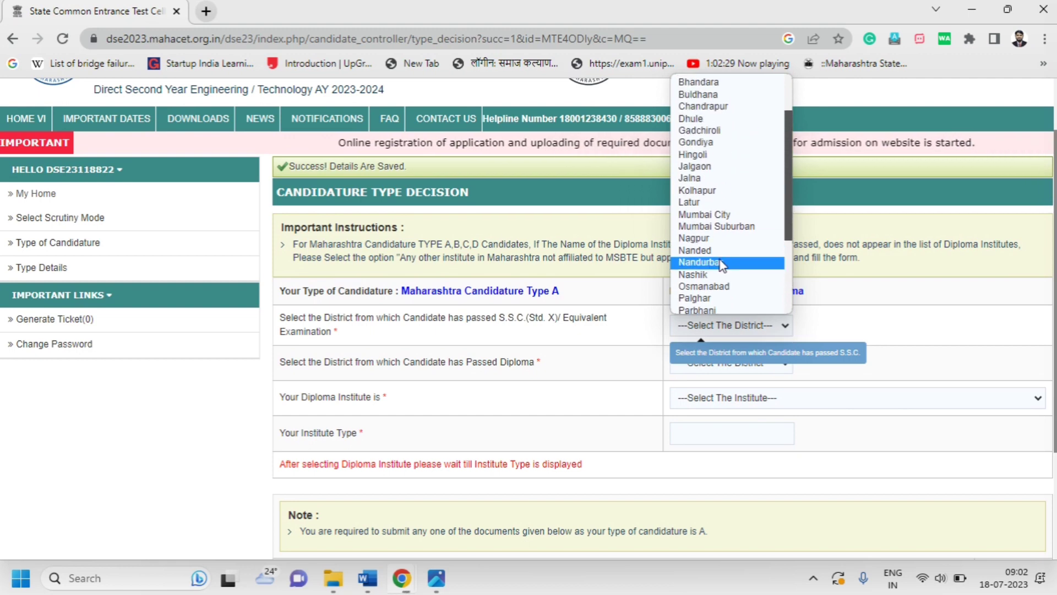
click(765, 260)
scroll(835, 359, down, 1)
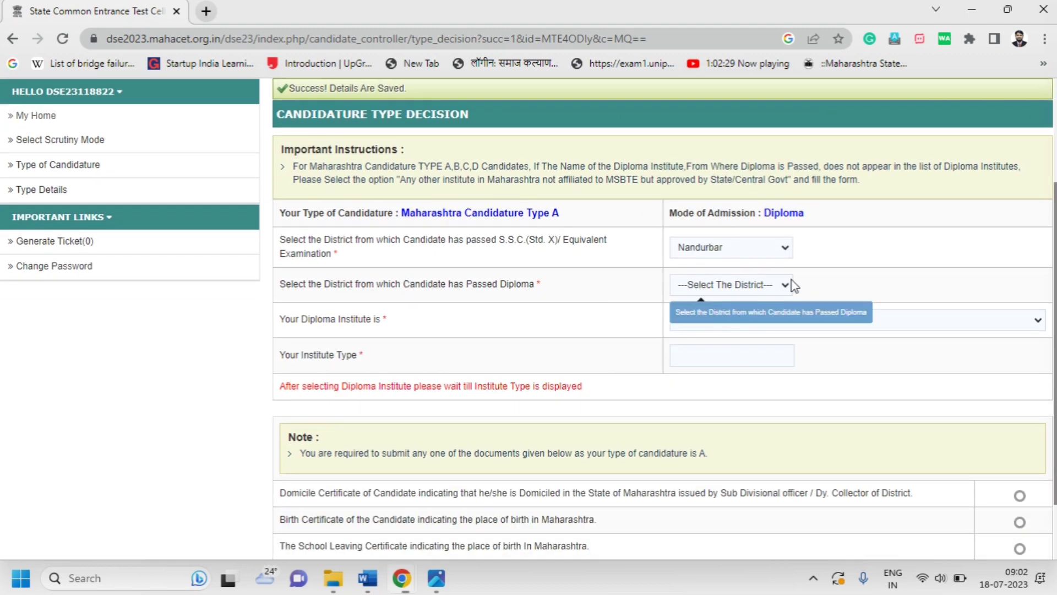
click(763, 289)
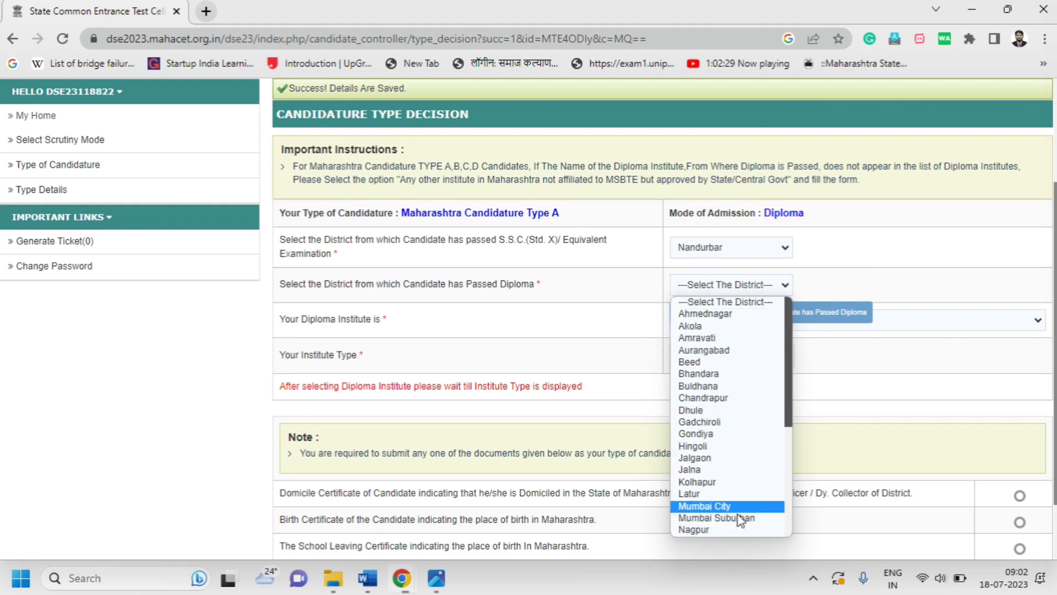
scroll(716, 397, down, 4)
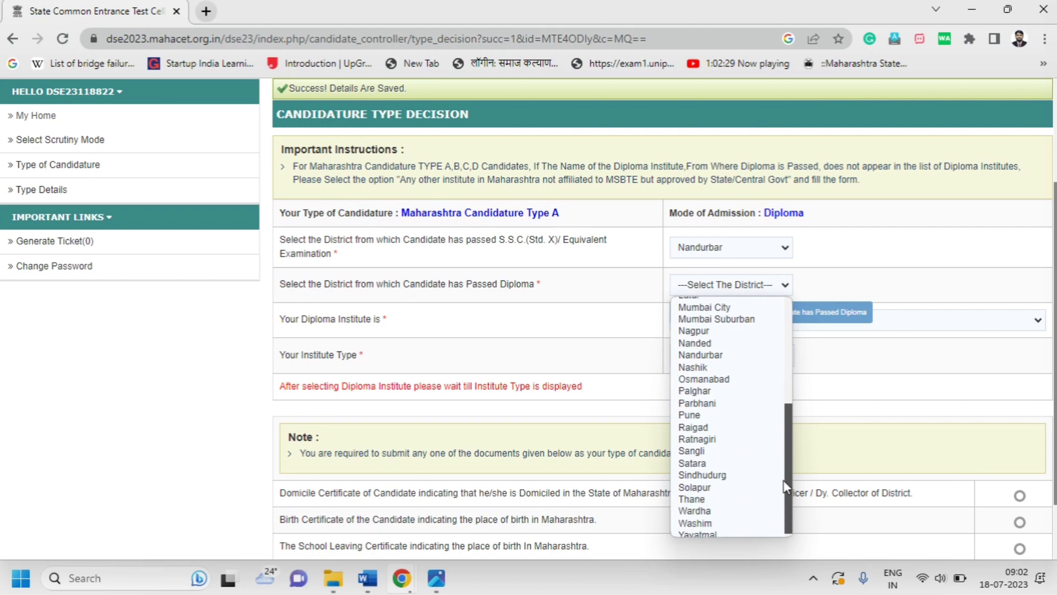
click(731, 530)
click(734, 321)
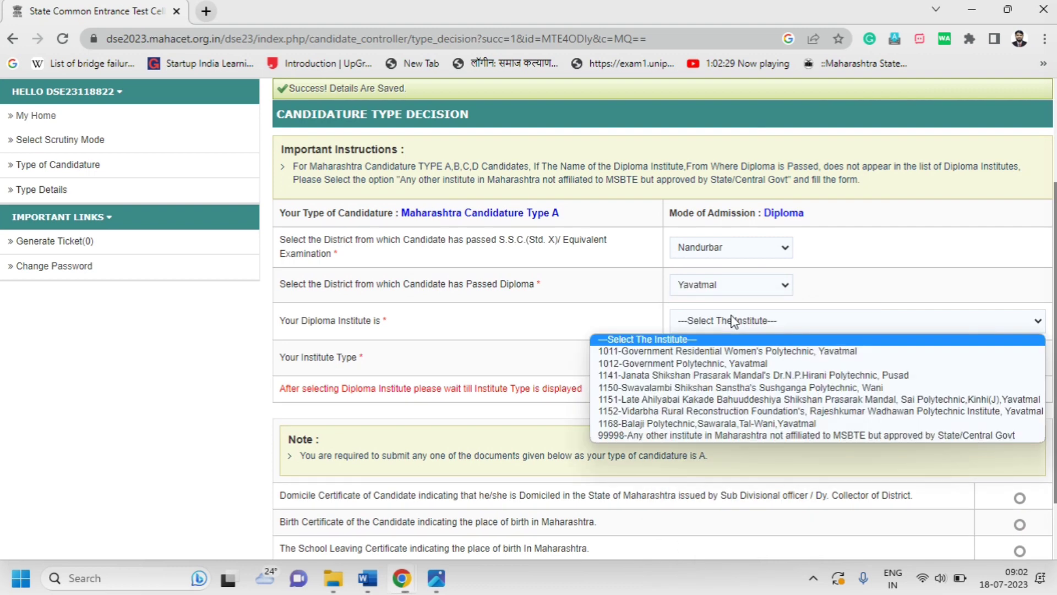
click(734, 363)
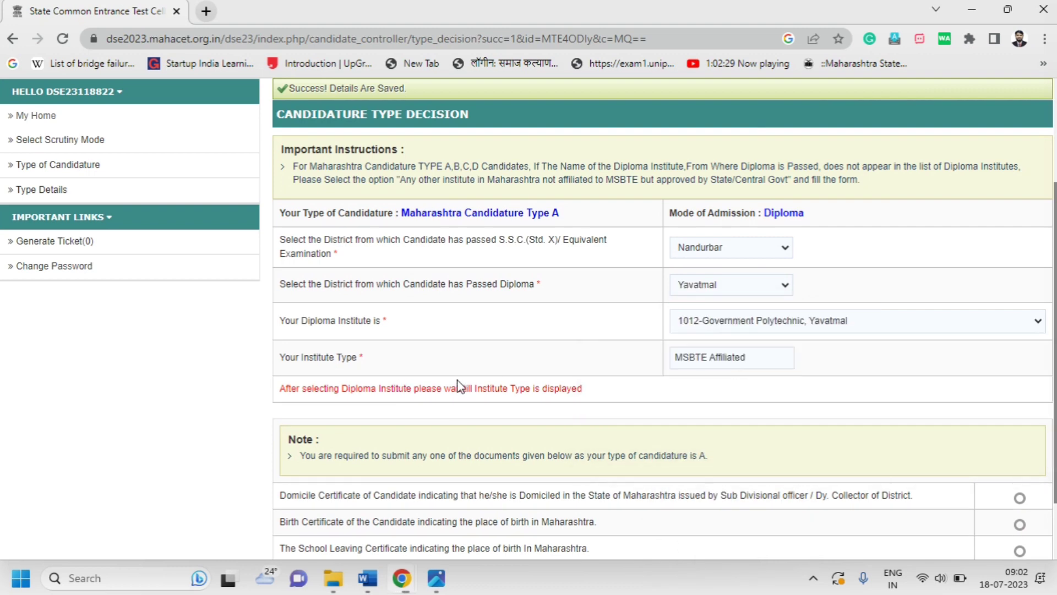
scroll(736, 372, down, 2)
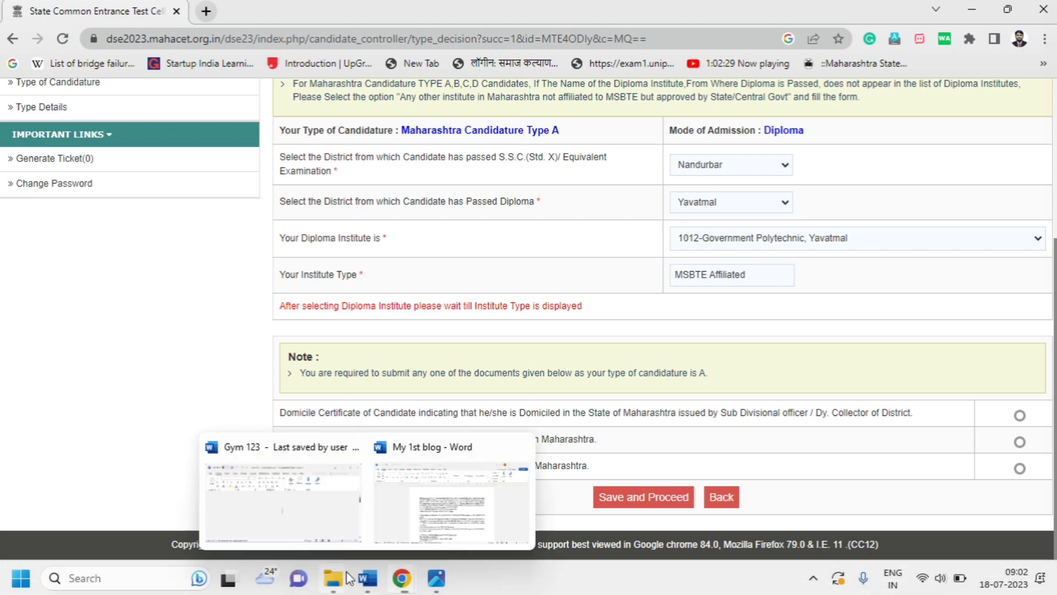
mouse_move(333, 579)
click(248, 496)
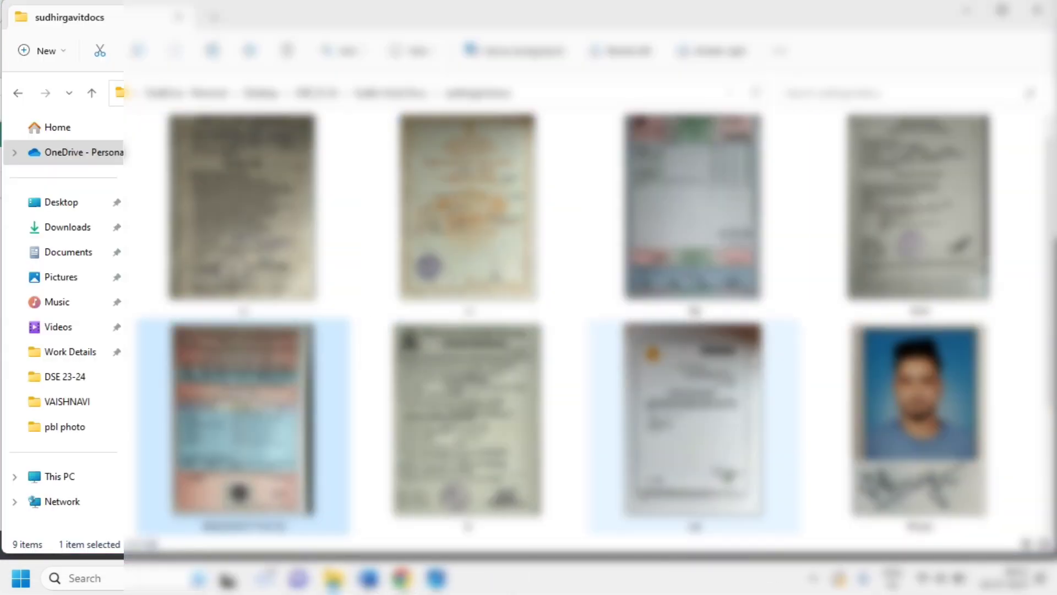
View the certificate image from the documents folder, close the image viewers and return to the portal
scroll(803, 406, down, 2)
scroll(412, 369, up, 2)
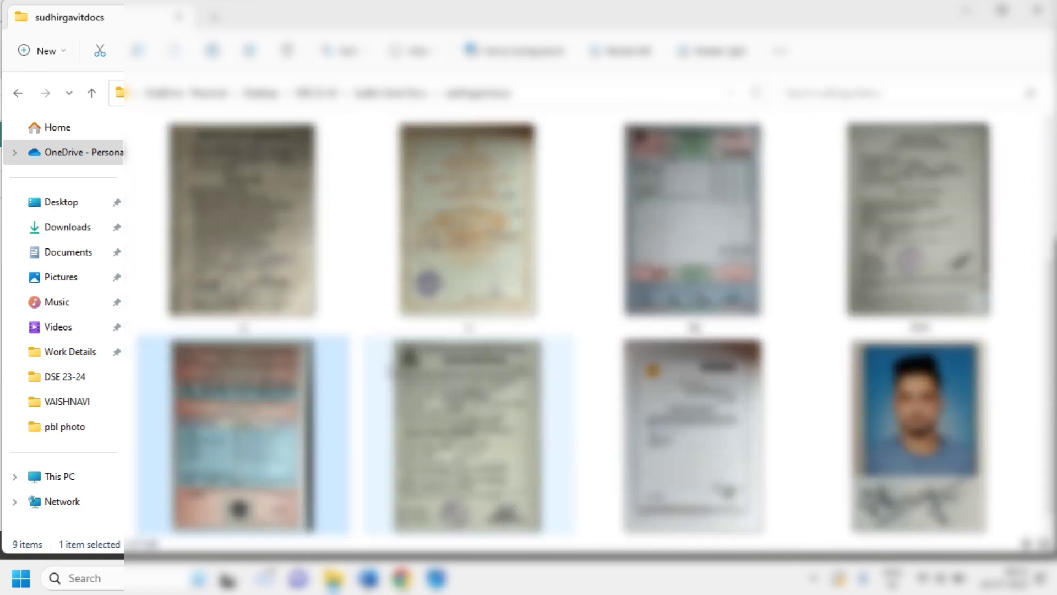
key(Return)
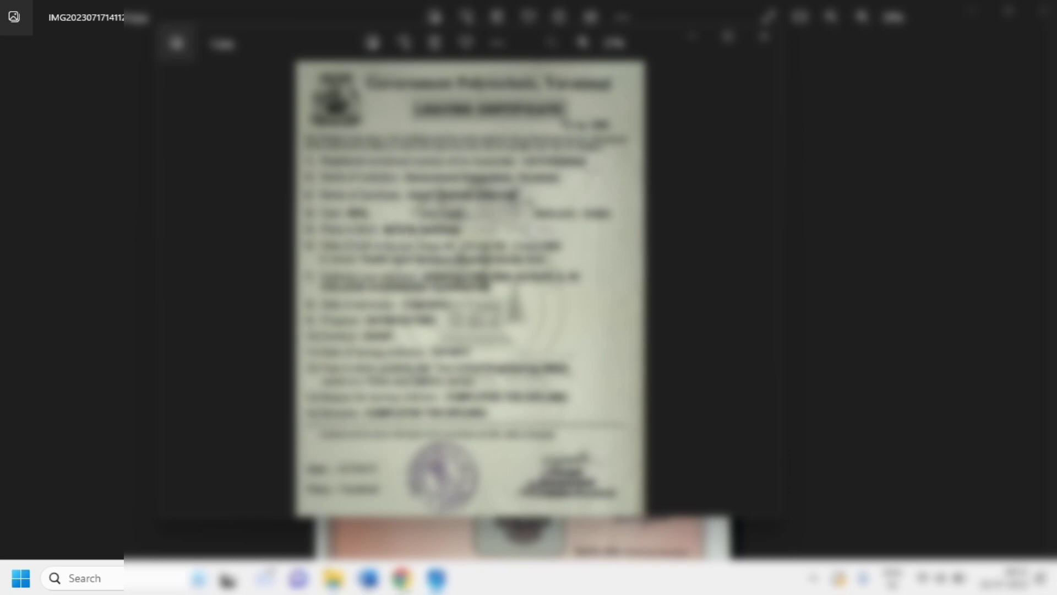
click(762, 36)
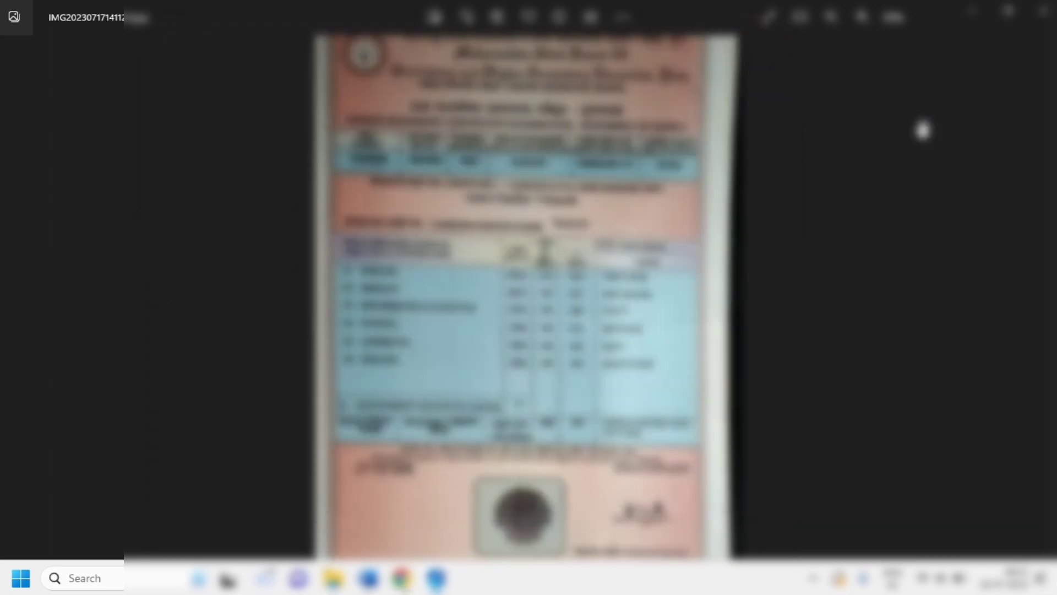
click(1043, 11)
mouse_move(412, 577)
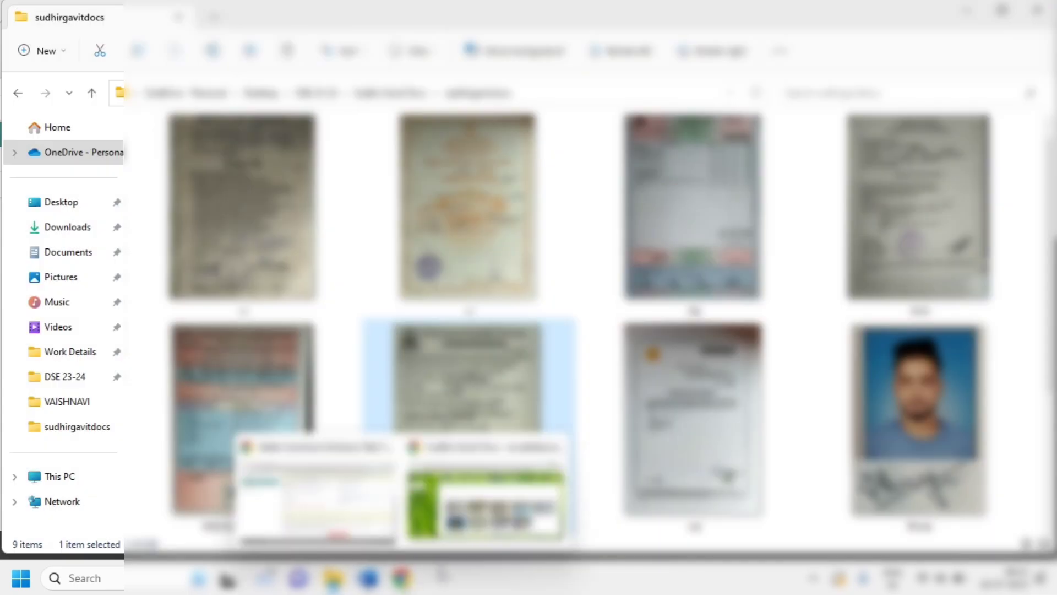
click(357, 518)
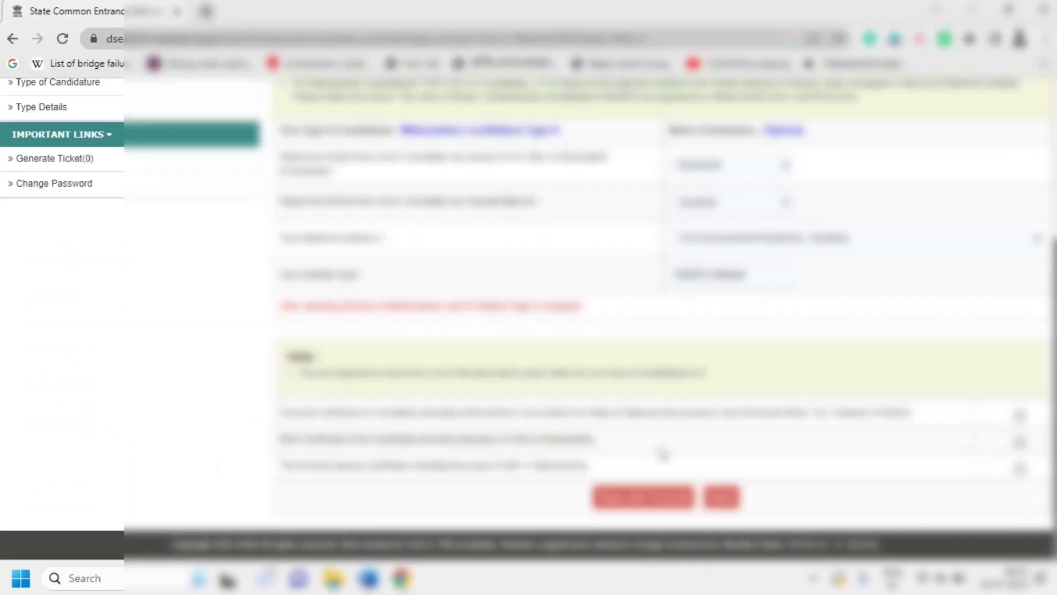
Save the candidature type details and confirm
click(652, 499)
click(604, 127)
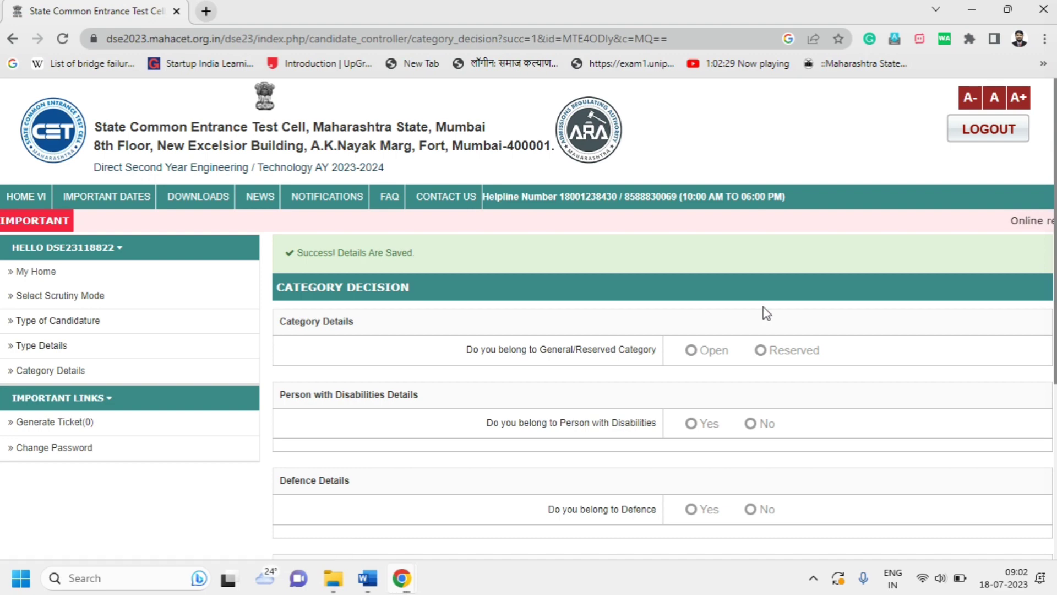
scroll(305, 333, down, 1)
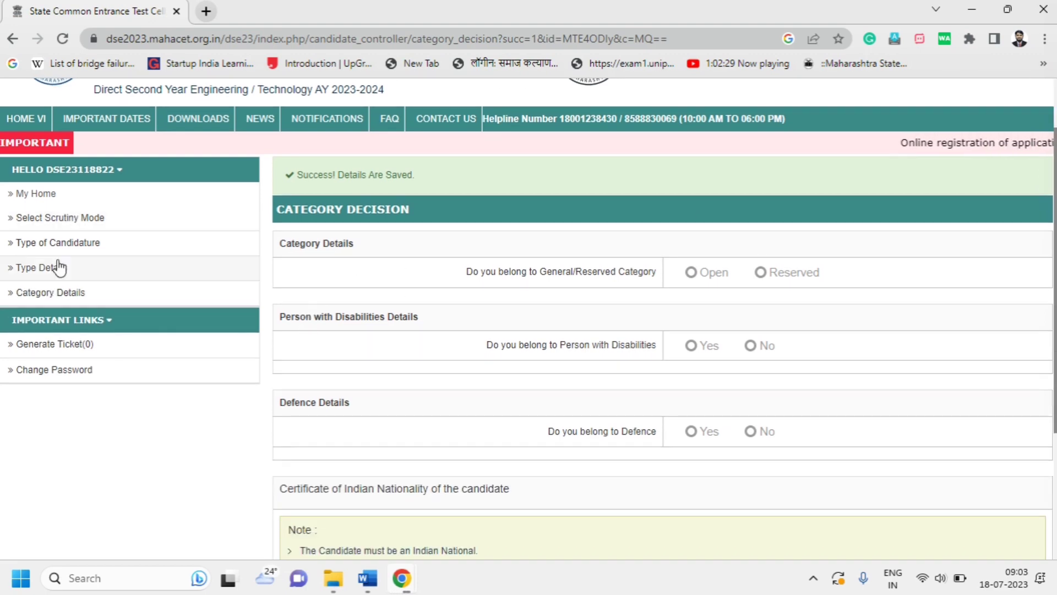
Mark the candidate as Reserved with ST as the reserved category
click(787, 278)
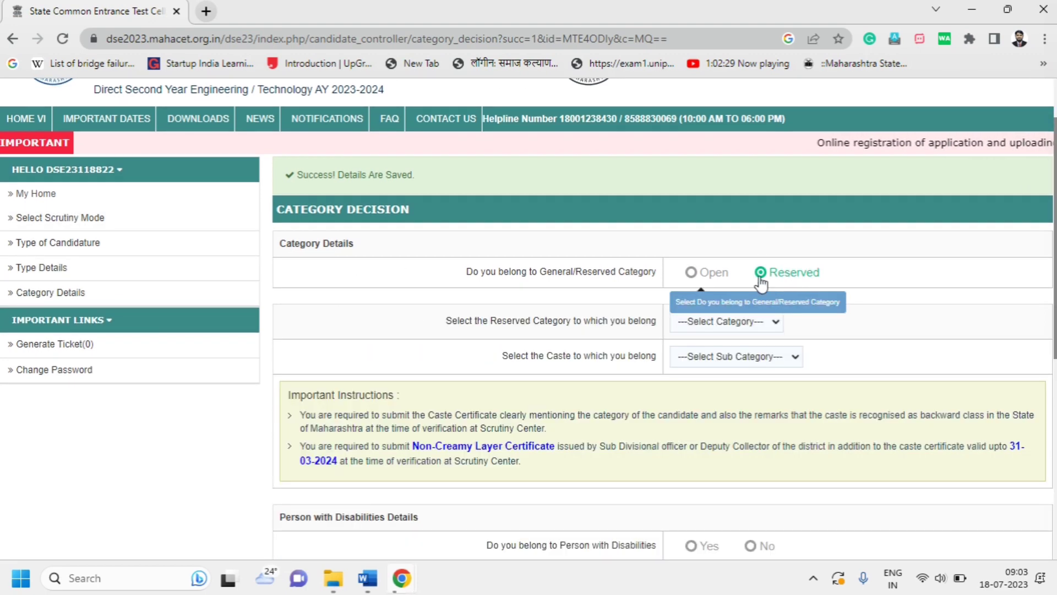
click(692, 322)
click(684, 362)
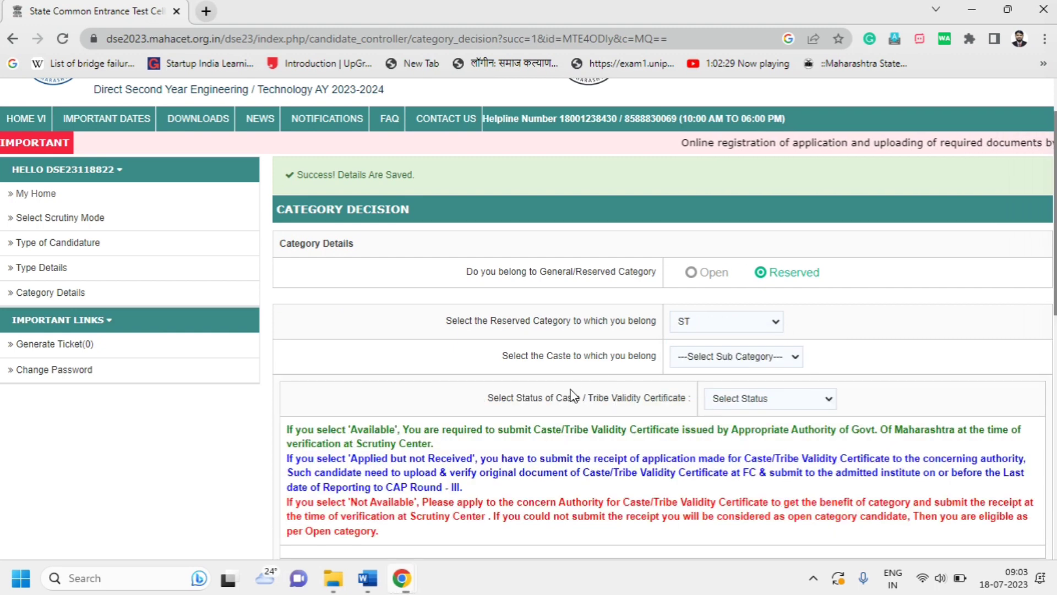
click(746, 361)
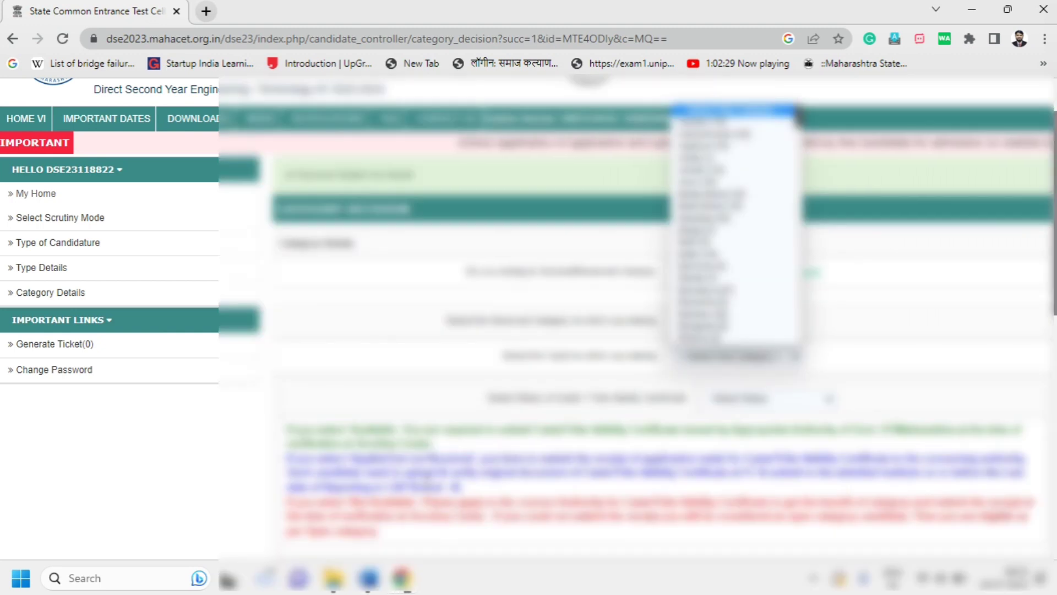
click(331, 580)
click(286, 505)
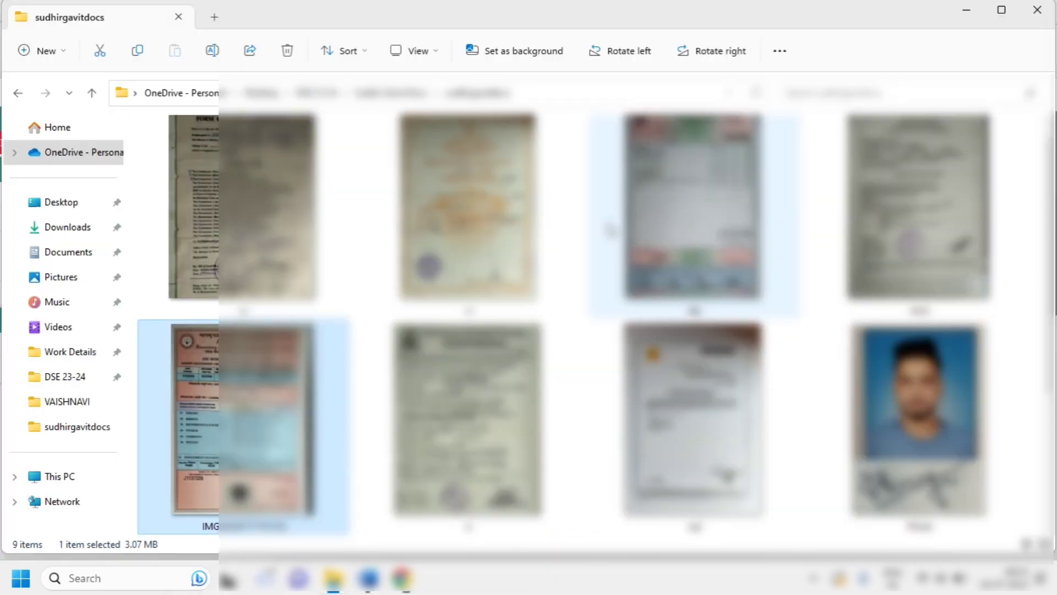
double_click(320, 216)
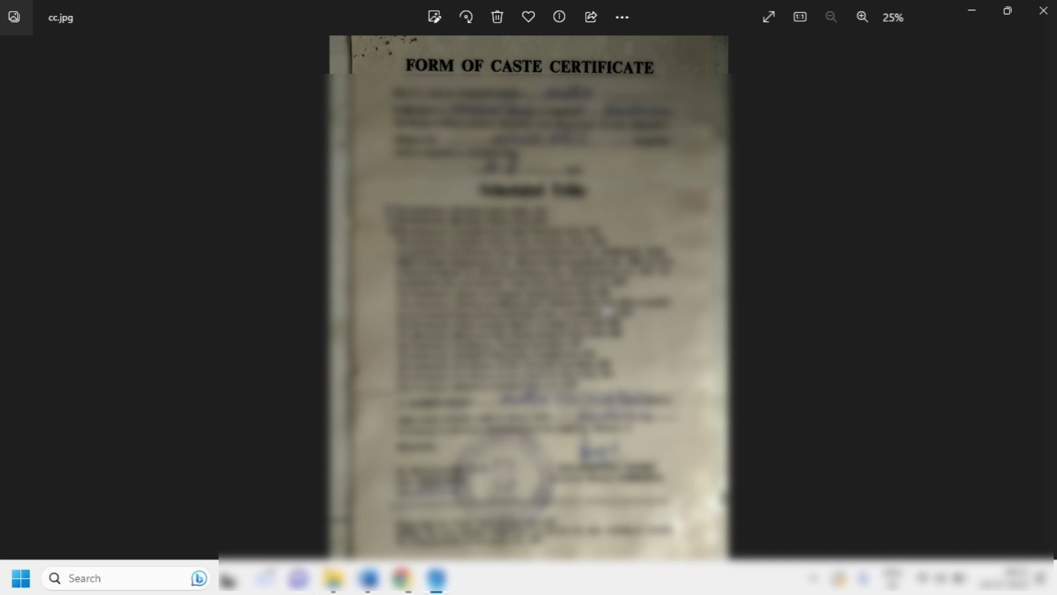
scroll(607, 311, up, 1)
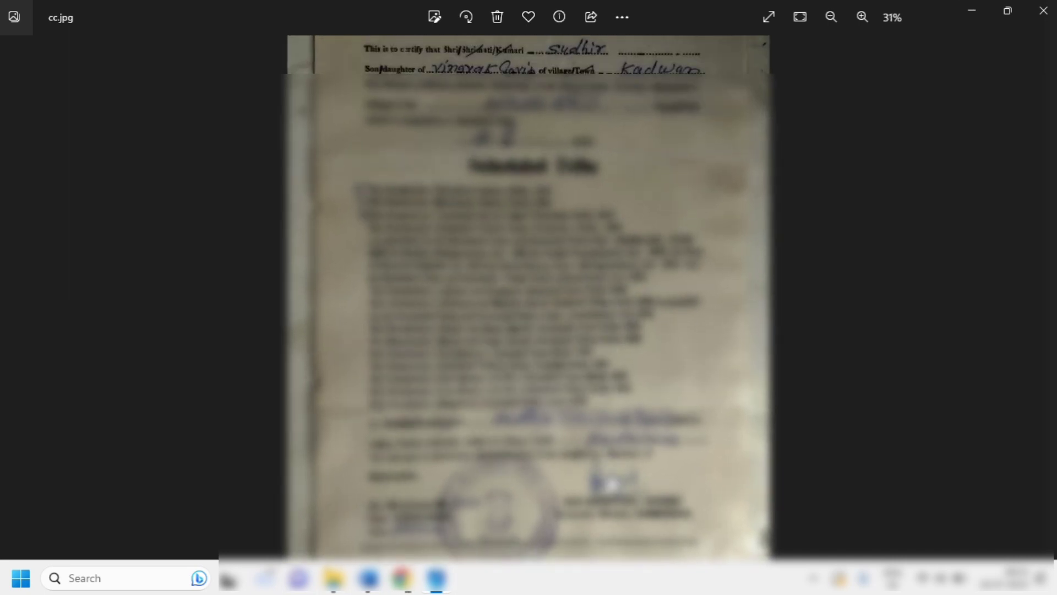
mouse_move(611, 479)
mouse_down()
mouse_move(612, 365)
mouse_move(616, 473)
mouse_up()
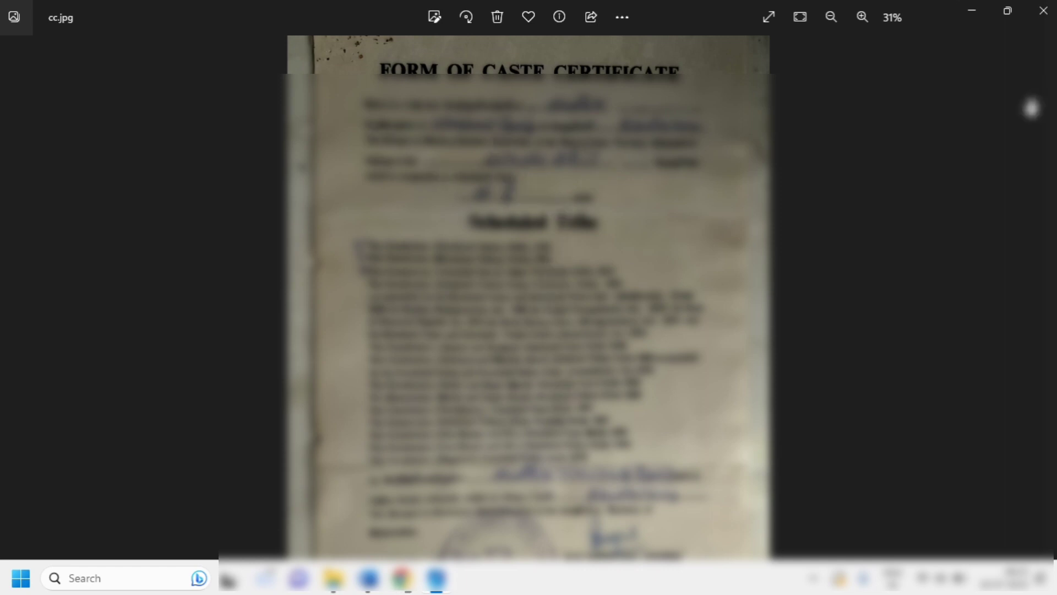
click(1044, 11)
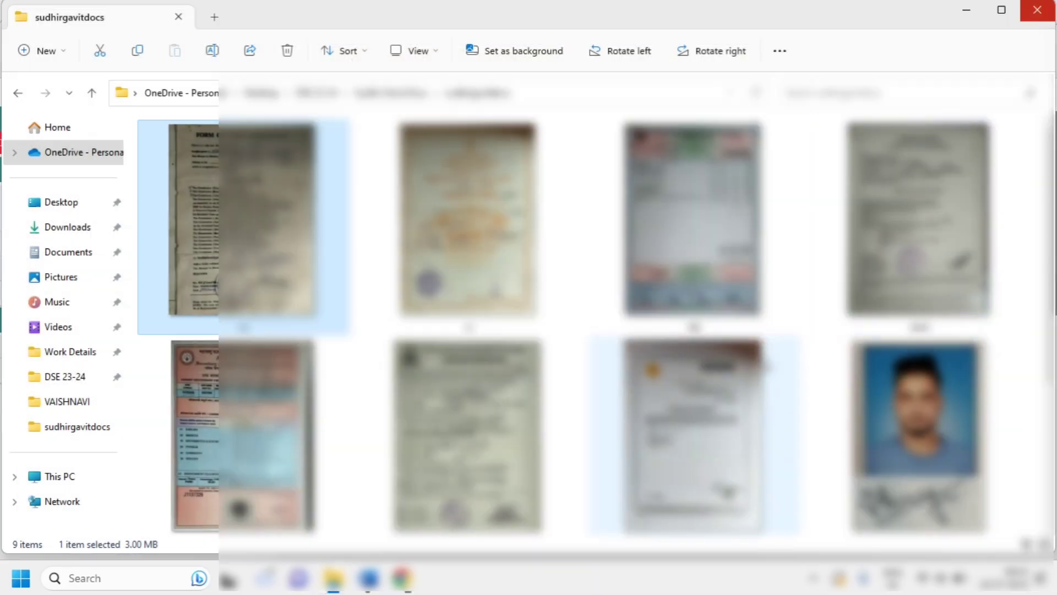
mouse_move(402, 579)
click(358, 523)
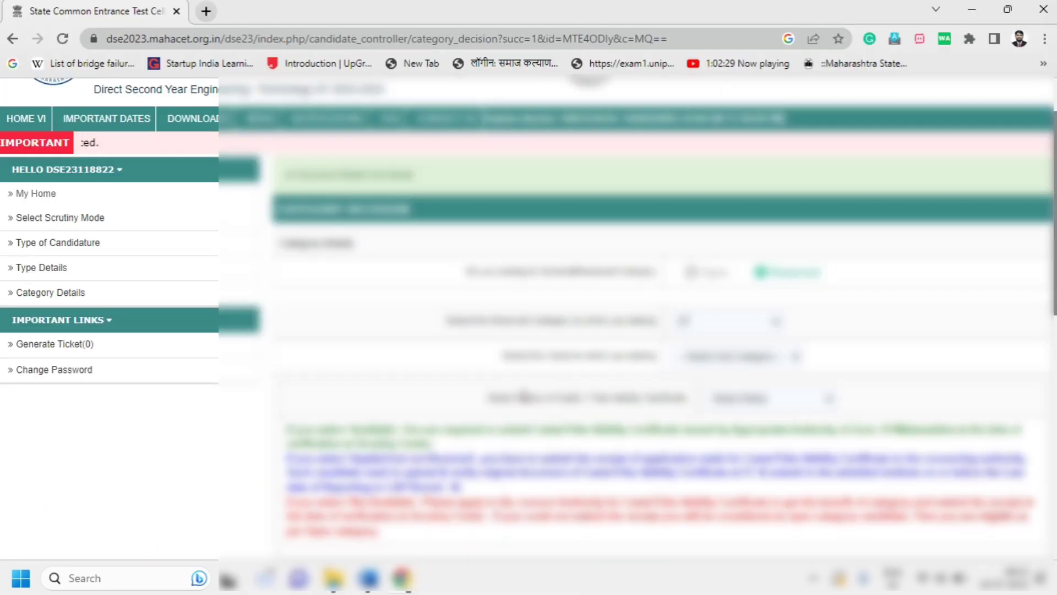
Choose Bhil [8] as the caste
click(758, 359)
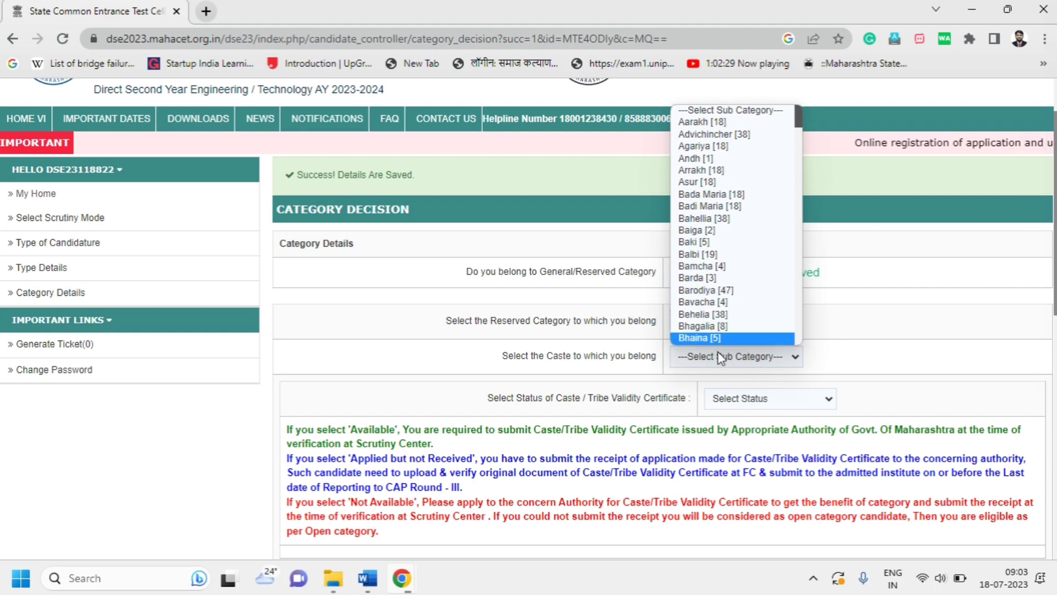
scroll(728, 330, down, 3)
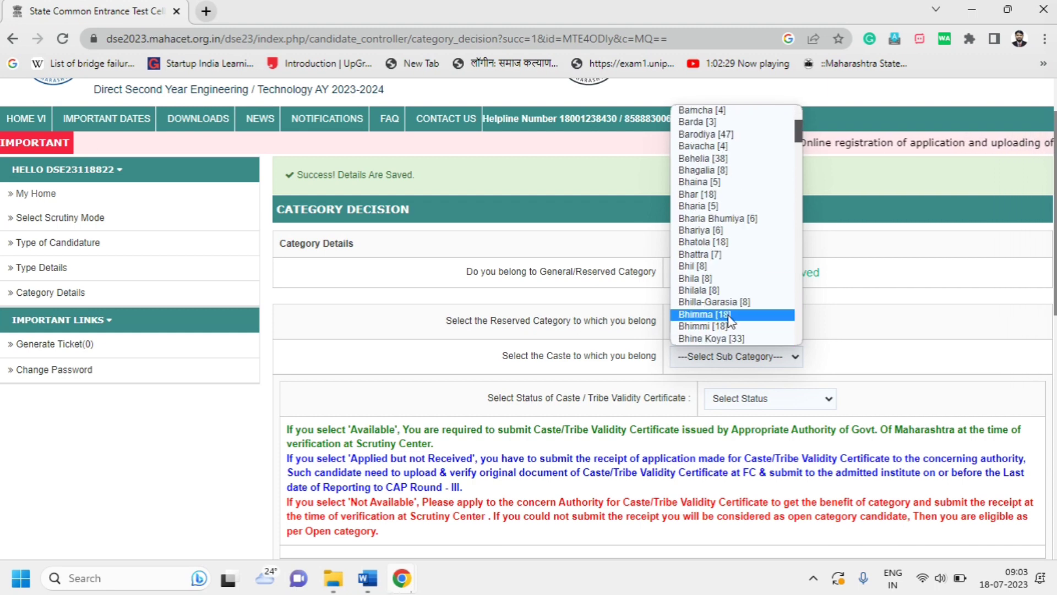
click(723, 266)
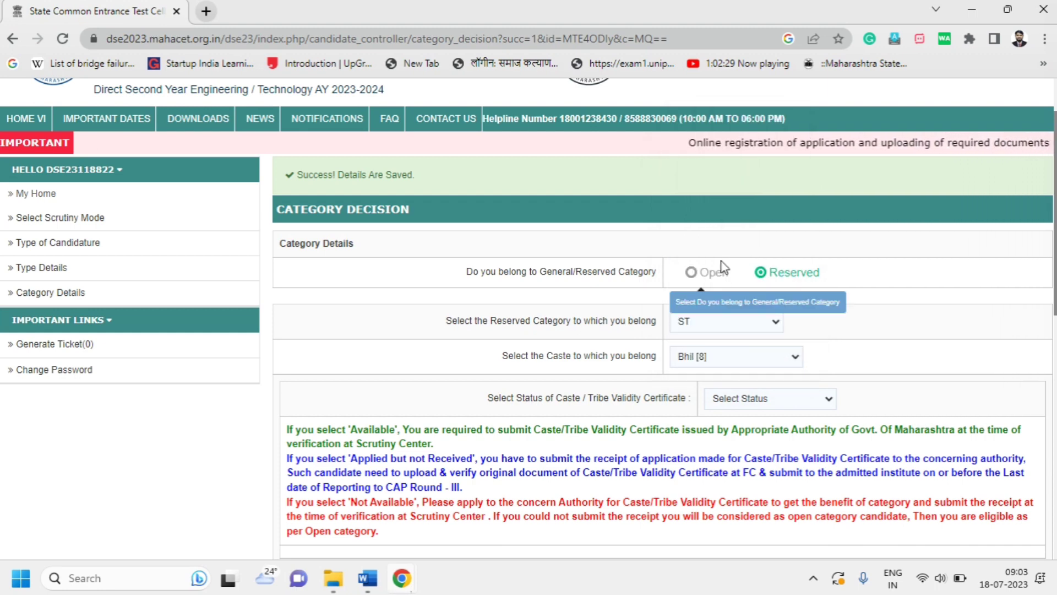
Set the validity certificate status to Applied but not Received and review the receipt-detail fields
click(737, 400)
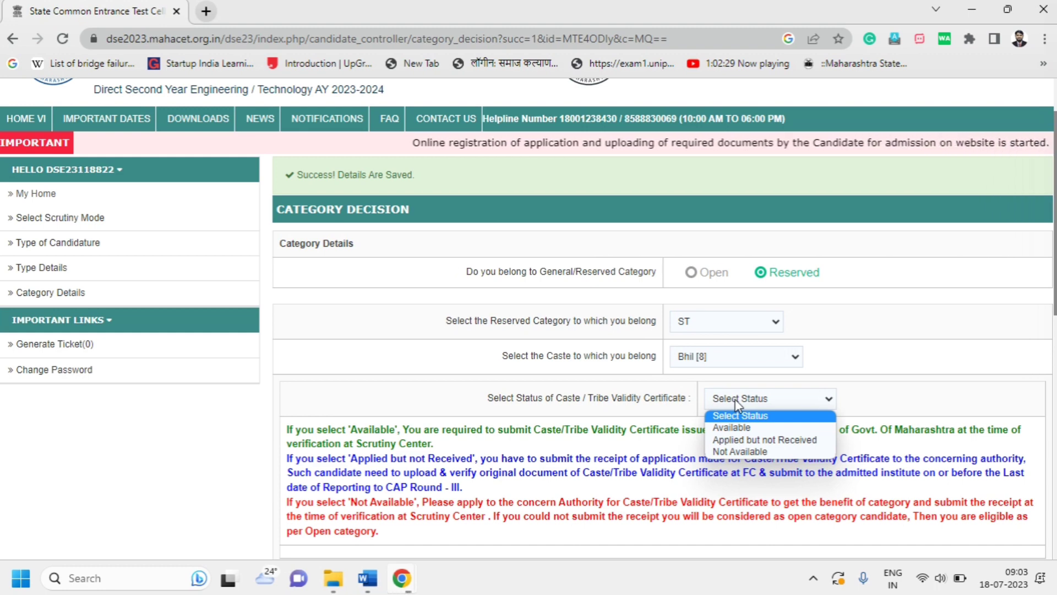
click(745, 439)
scroll(746, 438, down, 2)
scroll(747, 434, down, 2)
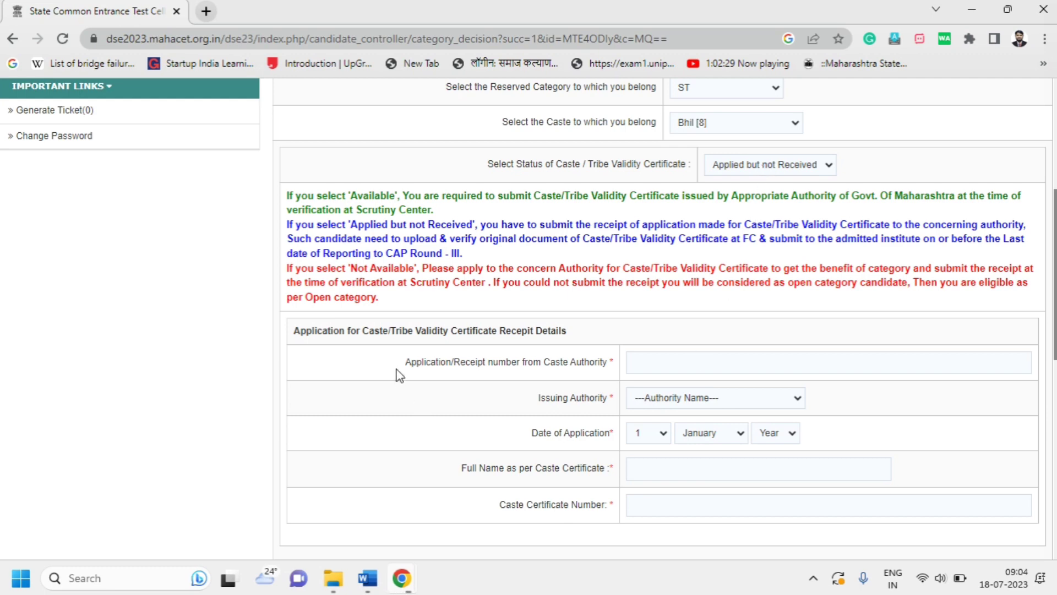
drag(569, 332, 317, 332)
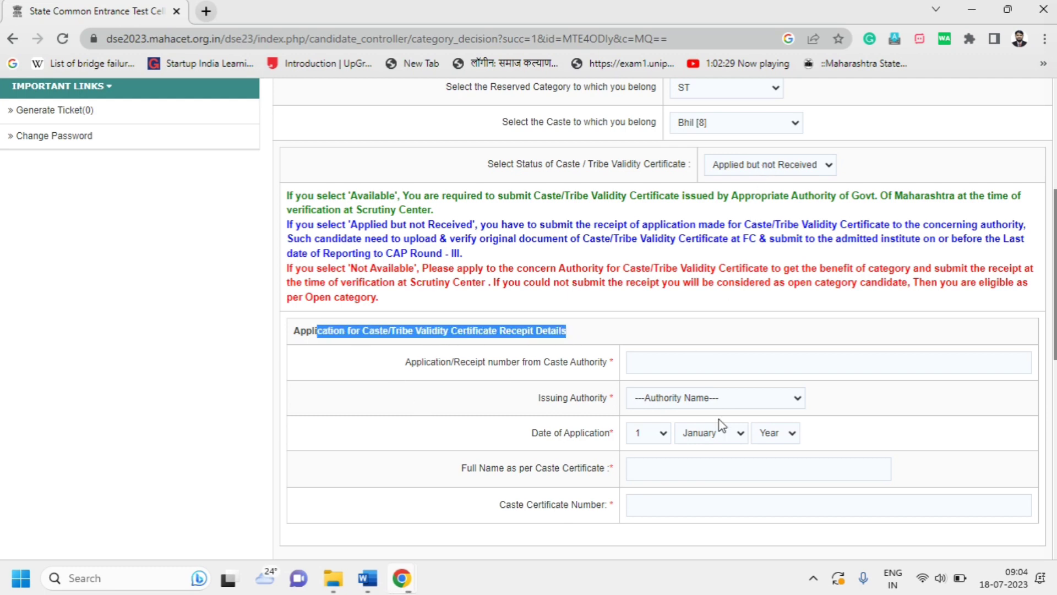
scroll(720, 424, down, 3)
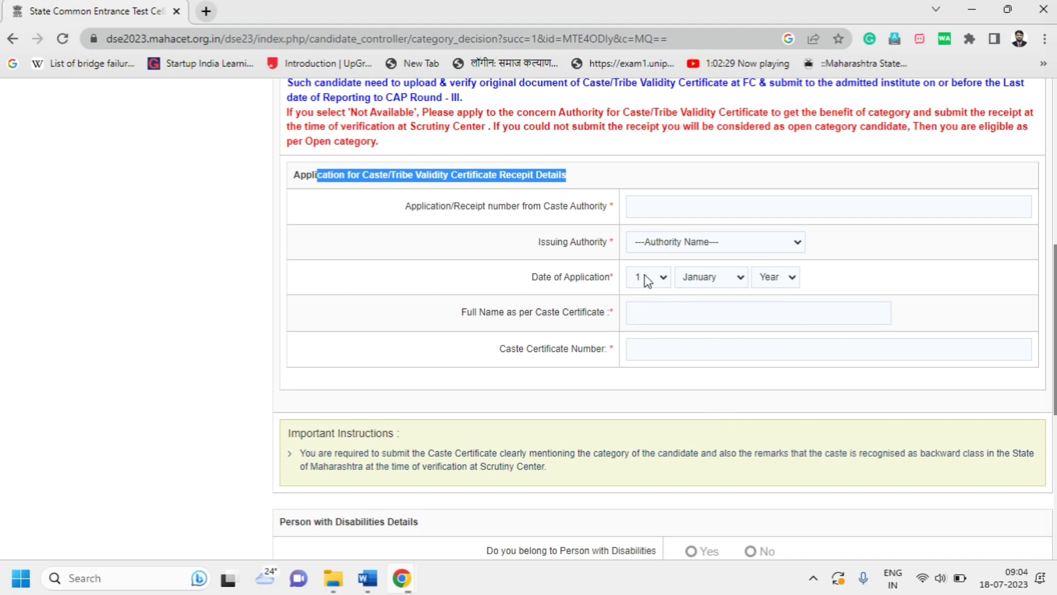
scroll(696, 392, up, 4)
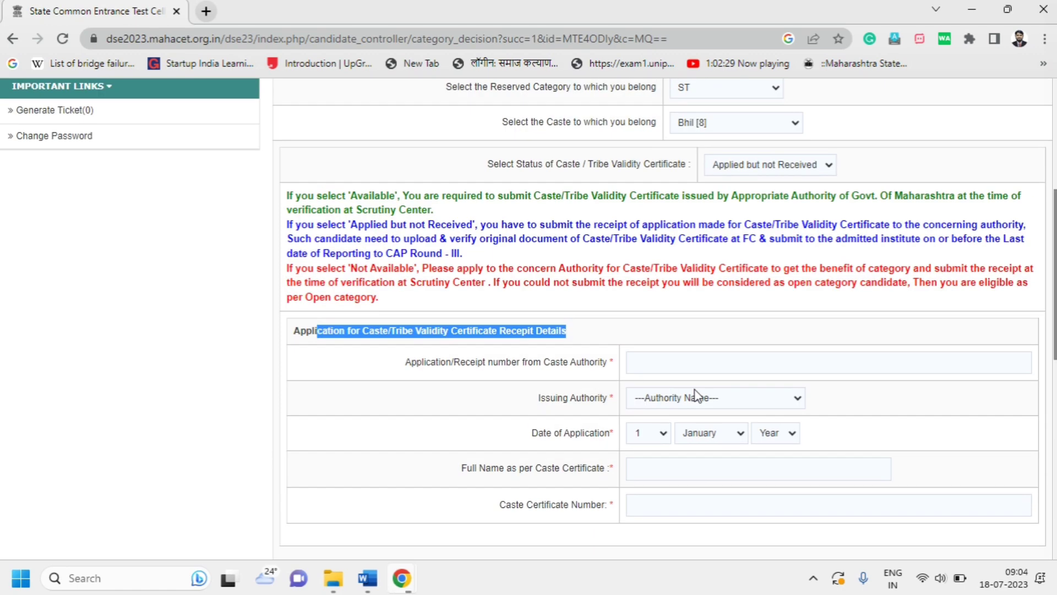
click(798, 247)
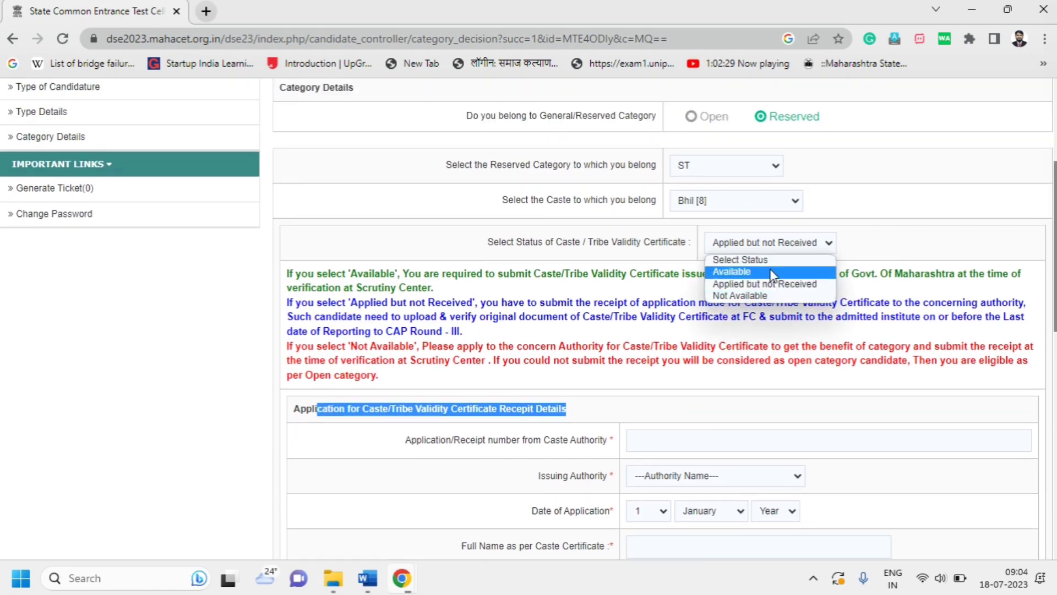
Keep caste Bhil [8] and set the validity certificate status to Available
click(772, 270)
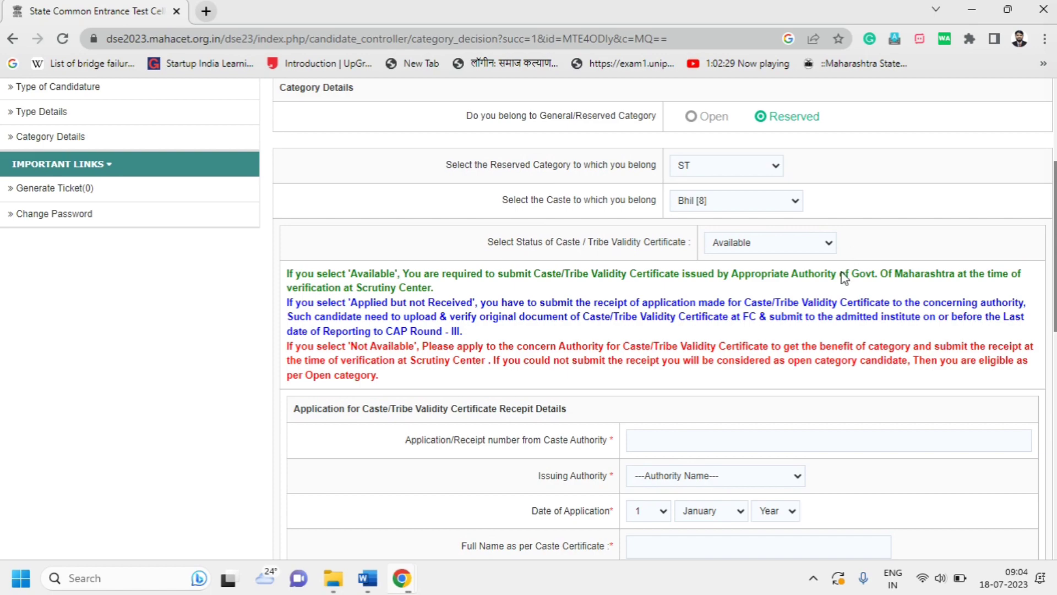
scroll(818, 413, down, 4)
scroll(817, 415, up, 6)
scroll(817, 413, up, 3)
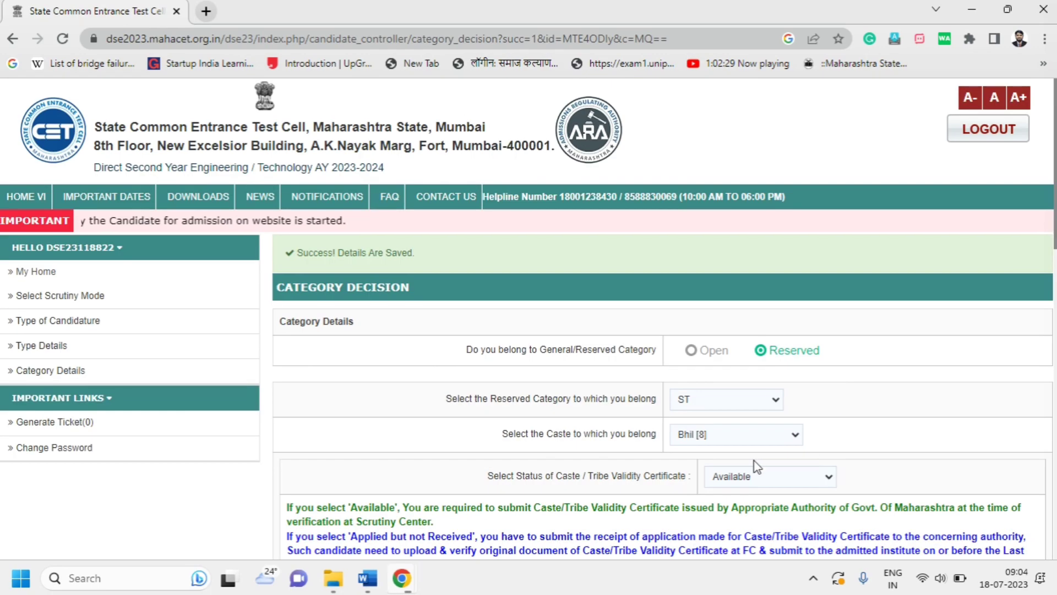
click(772, 435)
click(716, 416)
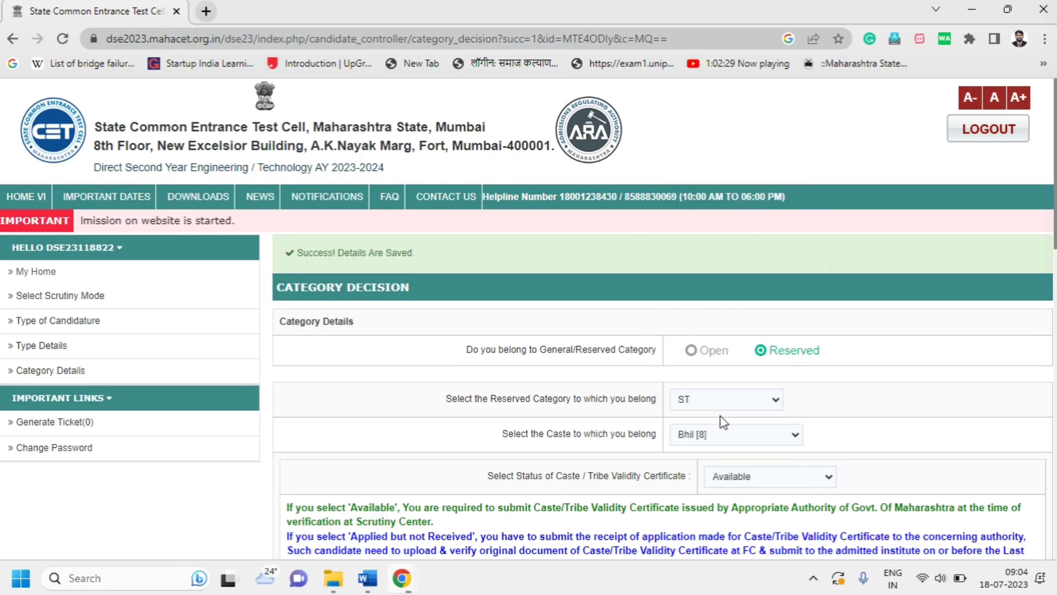
scroll(831, 442, down, 1)
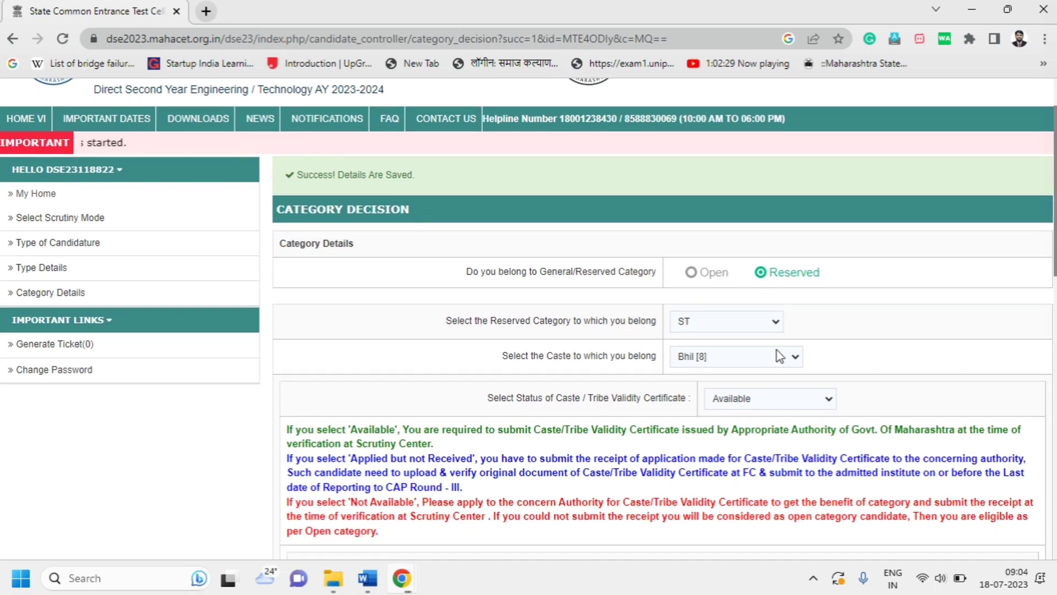
click(791, 392)
click(787, 429)
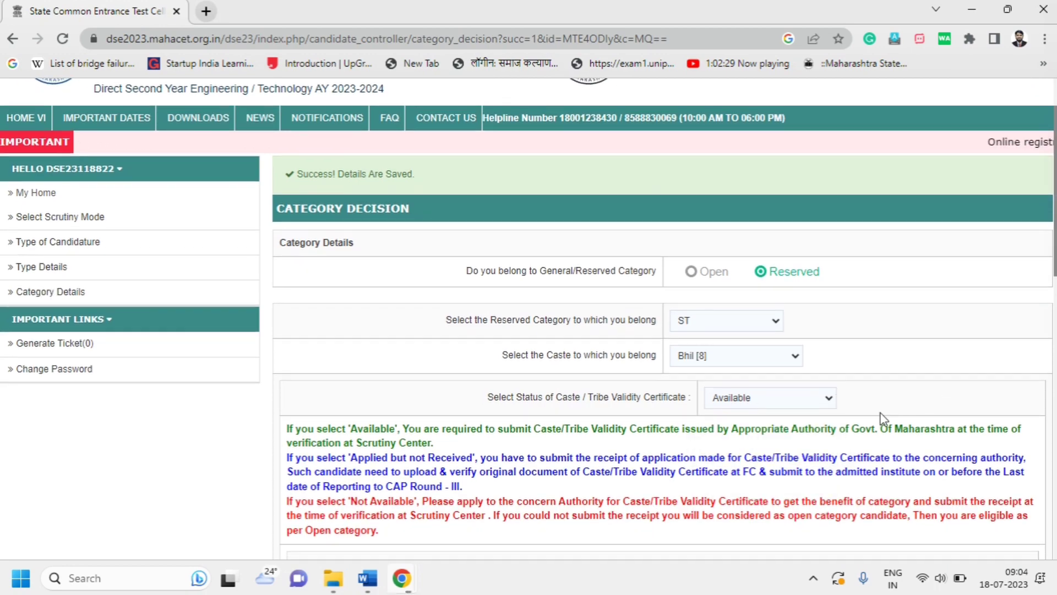
Answer No to the disability and defence questions, then save and confirm the category form
scroll(765, 380, down, 5)
scroll(757, 364, down, 1)
scroll(746, 326, up, 2)
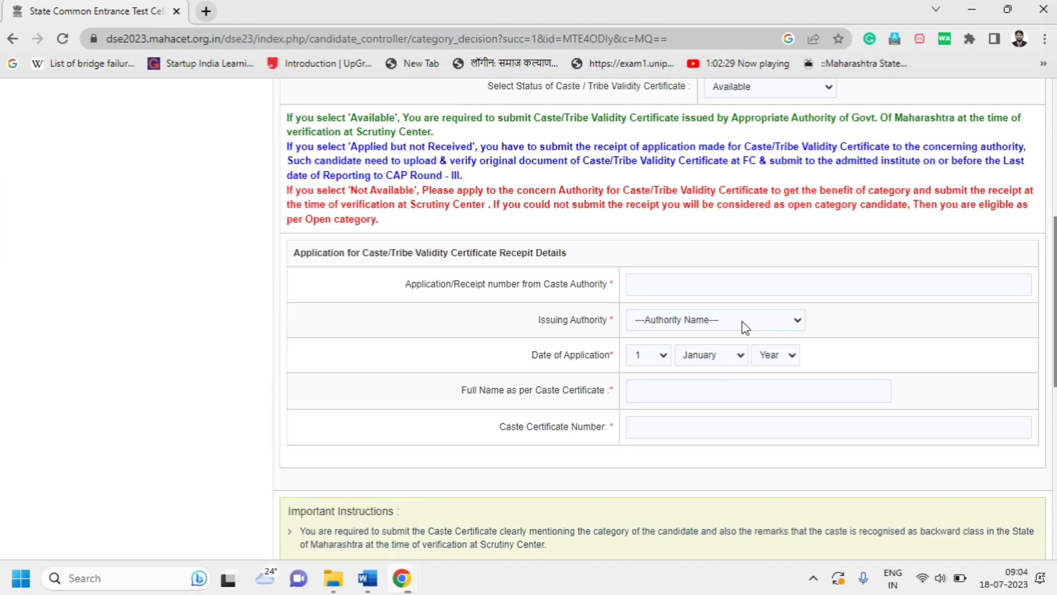
scroll(745, 327, down, 5)
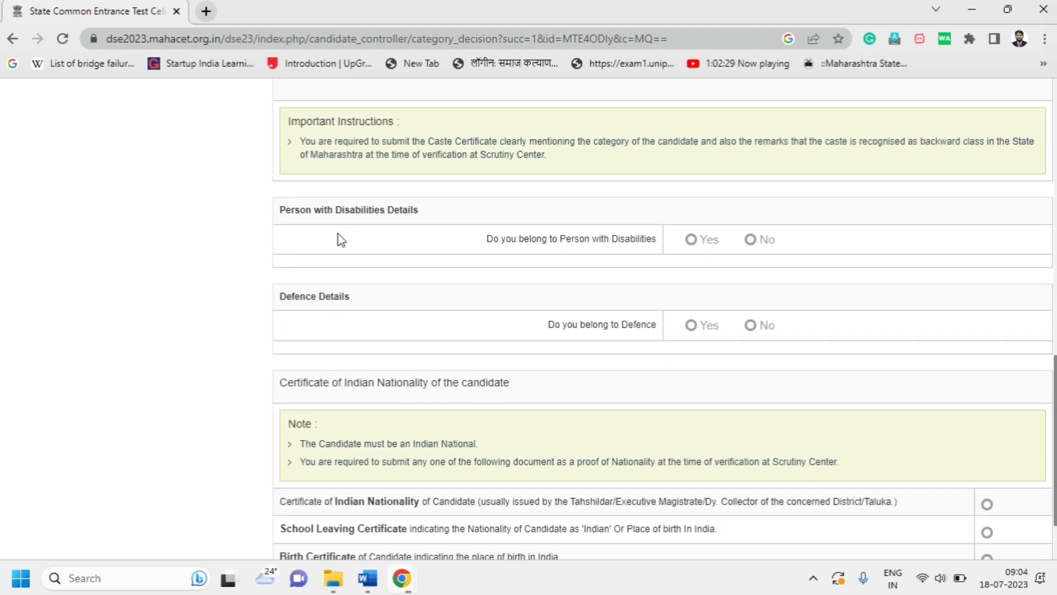
click(751, 239)
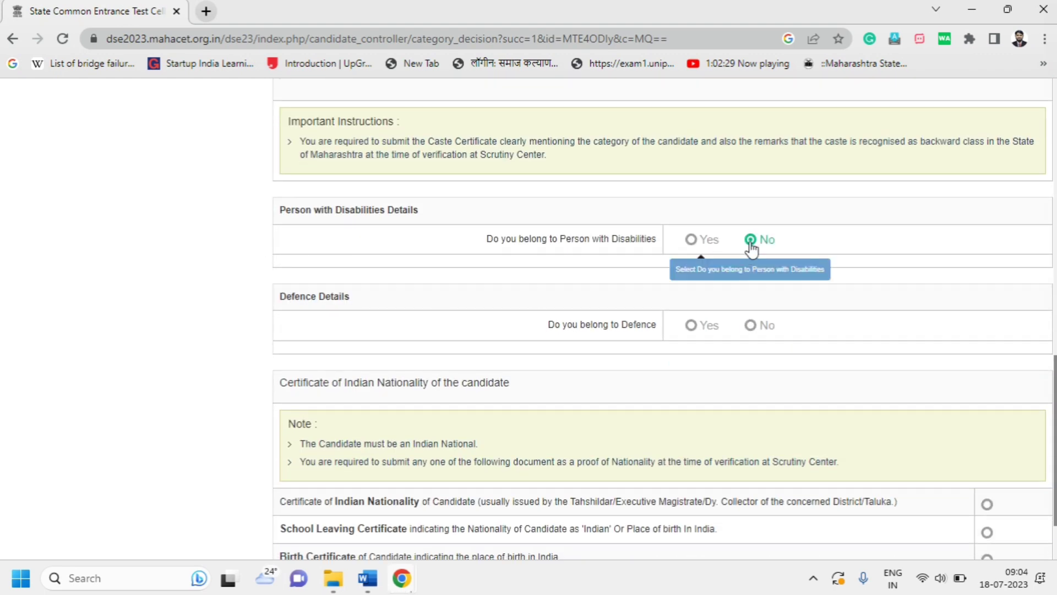
click(750, 324)
scroll(762, 414, down, 2)
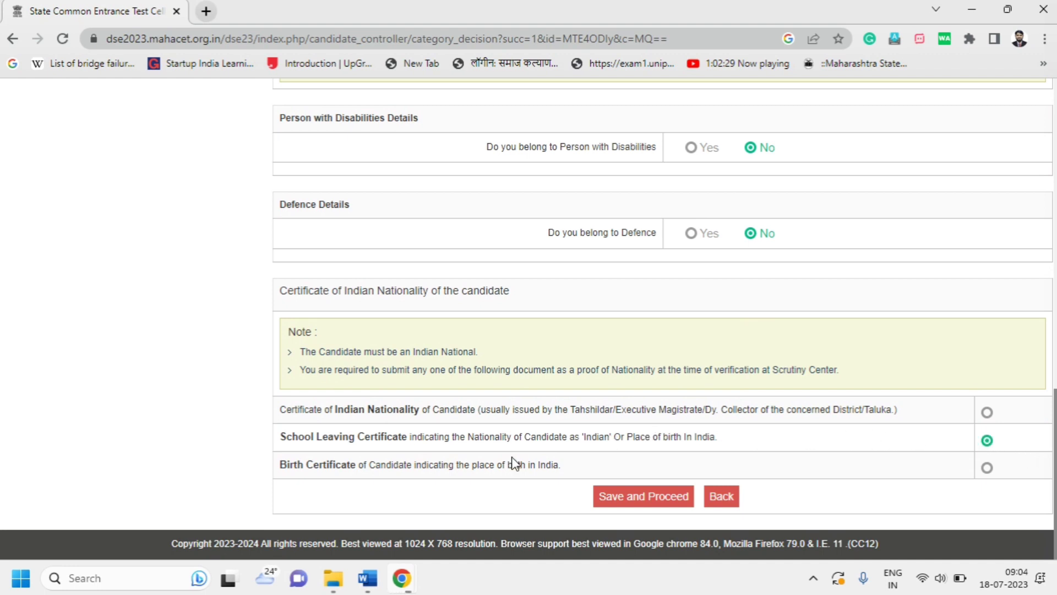
click(619, 496)
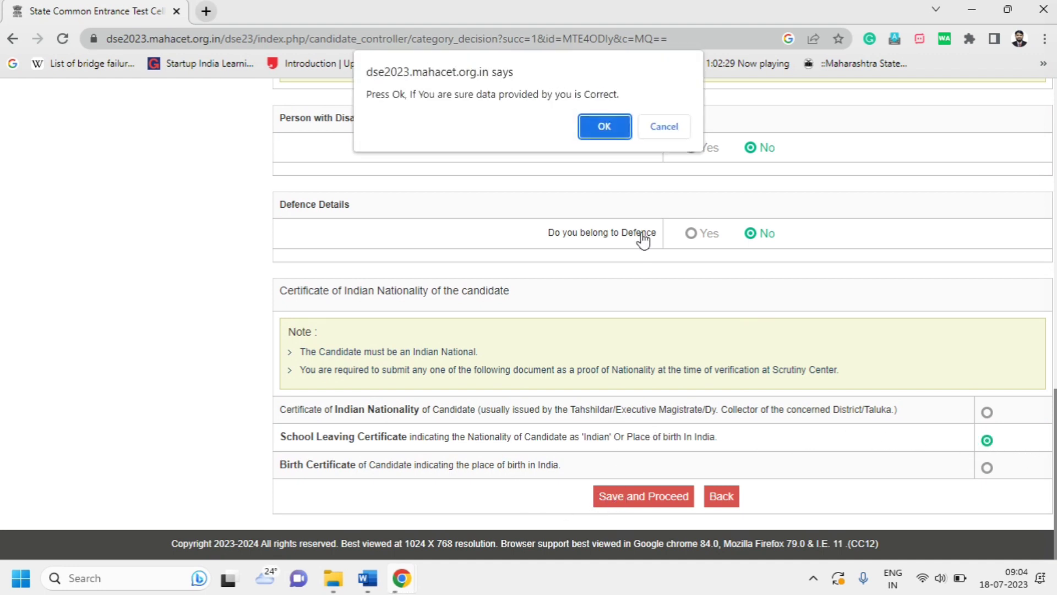
click(616, 133)
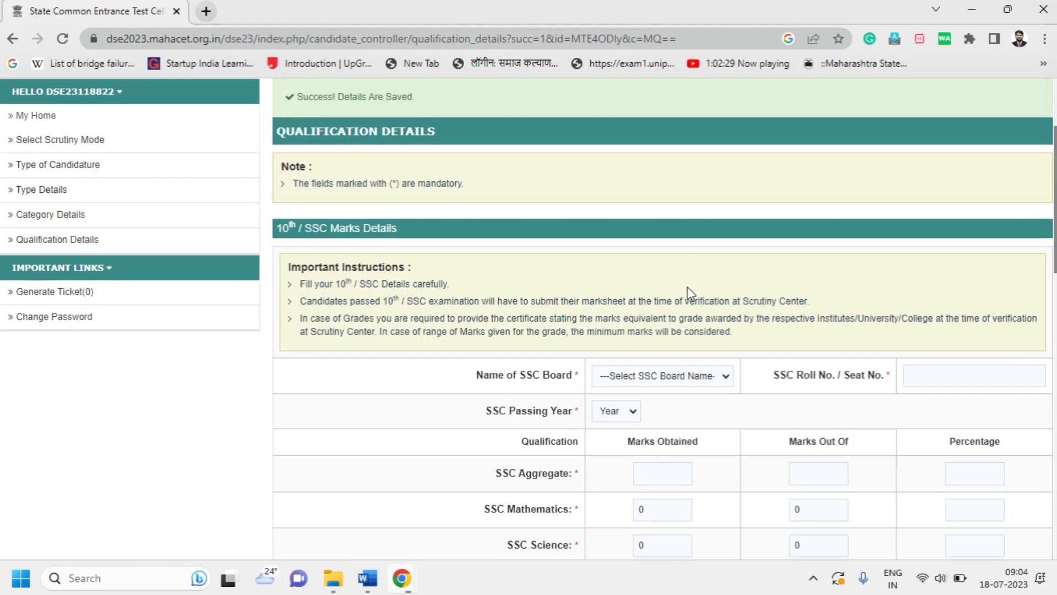
Scroll through the HSC section: passing year 2010, aggregate 351/600 and Biology 84/100
scroll(709, 280, down, 3)
scroll(378, 196, up, 3)
scroll(377, 206, down, 2)
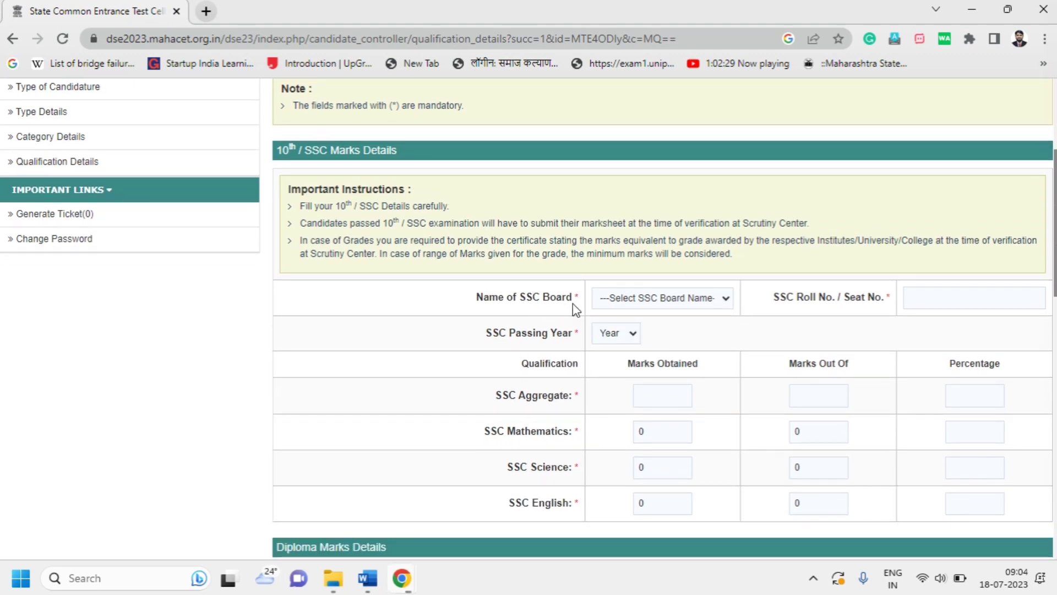
scroll(909, 303, down, 2)
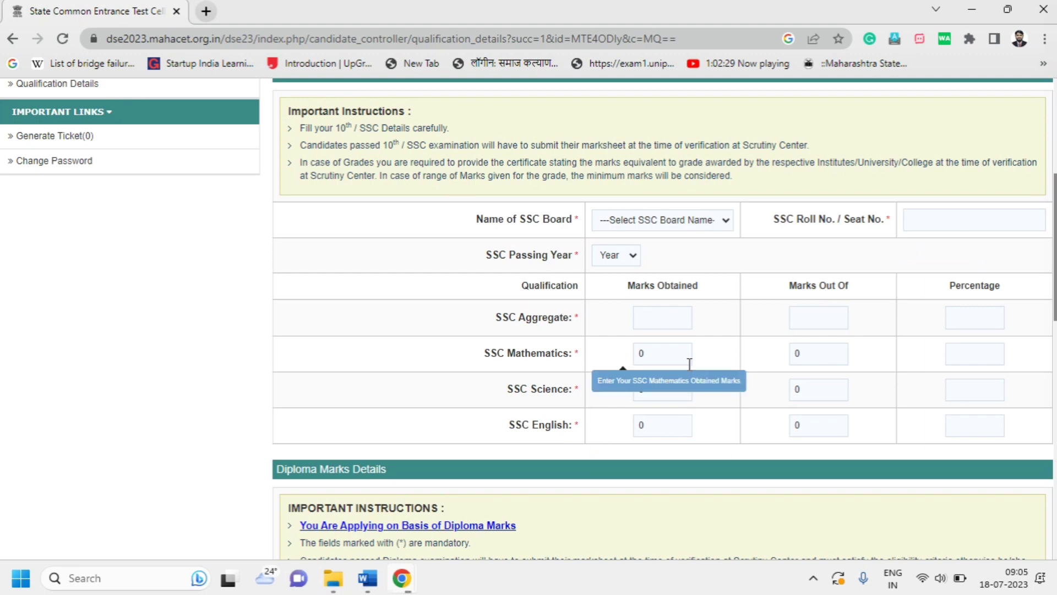
scroll(689, 361, down, 5)
scroll(689, 363, down, 8)
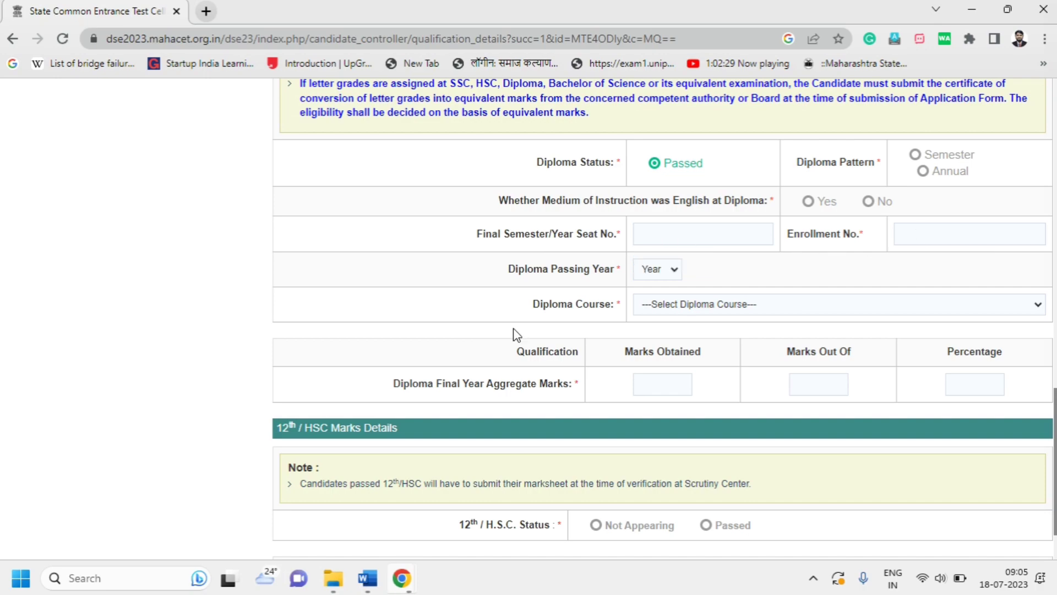
scroll(517, 350, down, 2)
scroll(517, 364, up, 20)
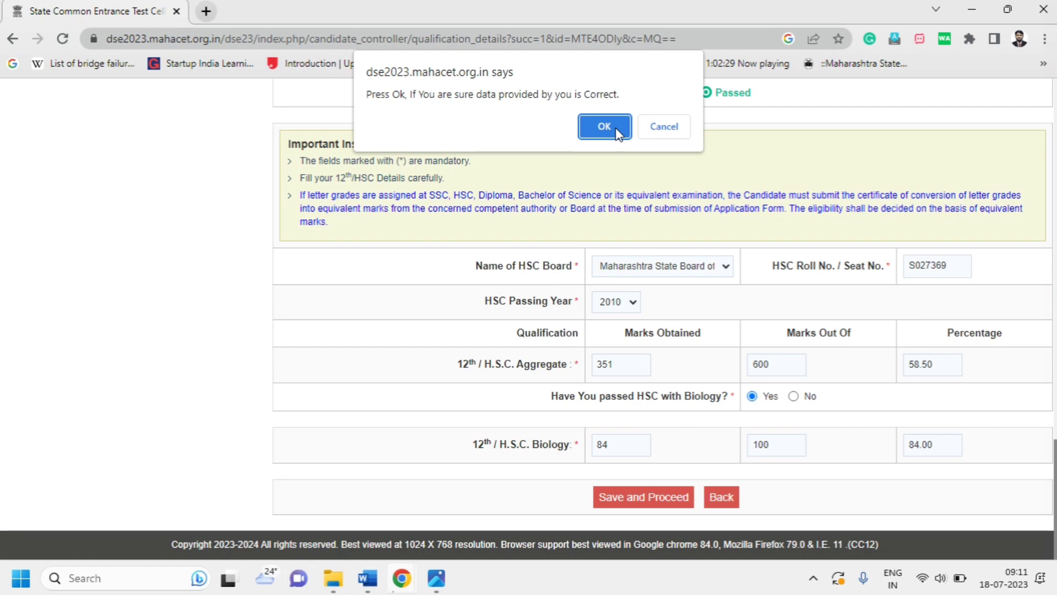
Confirm the qualification details and place the cursor in the mother's name field
click(604, 127)
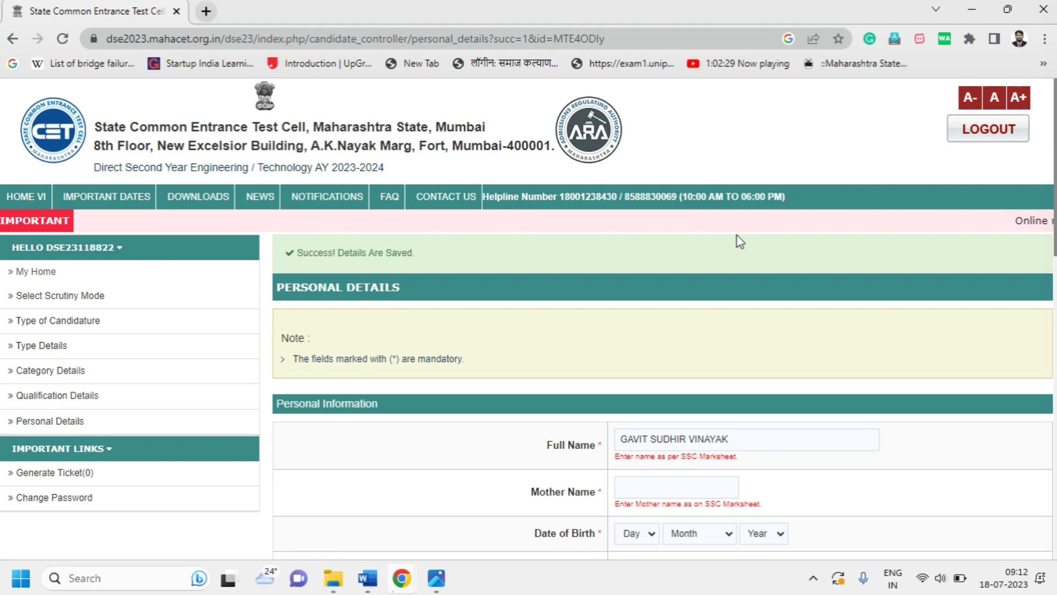
scroll(695, 217, down, 2)
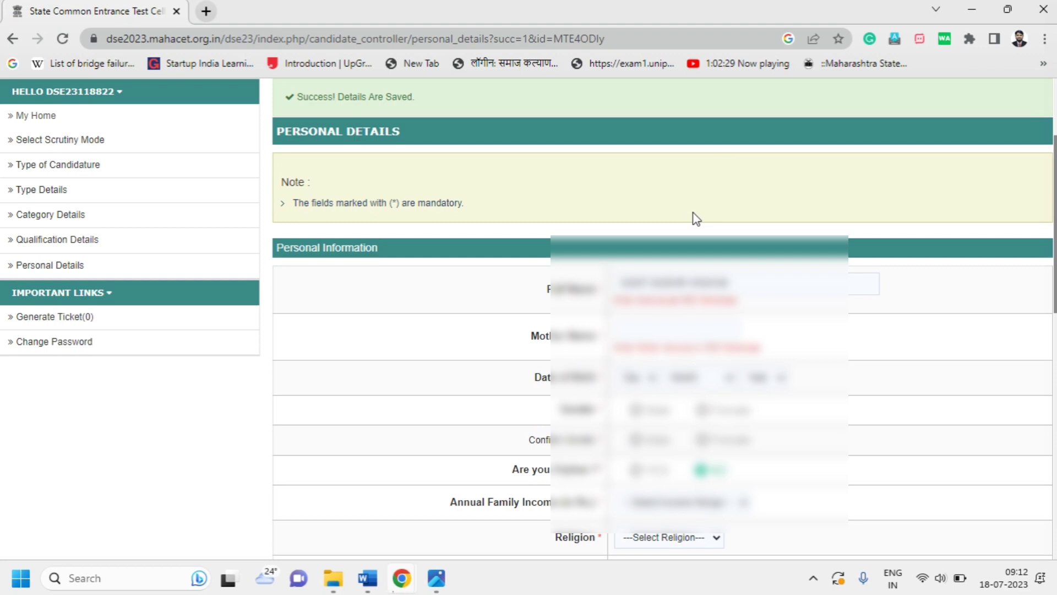
click(630, 329)
Check the HSC marksheet image in Photos, then return to the Chrome form
mouse_move(437, 578)
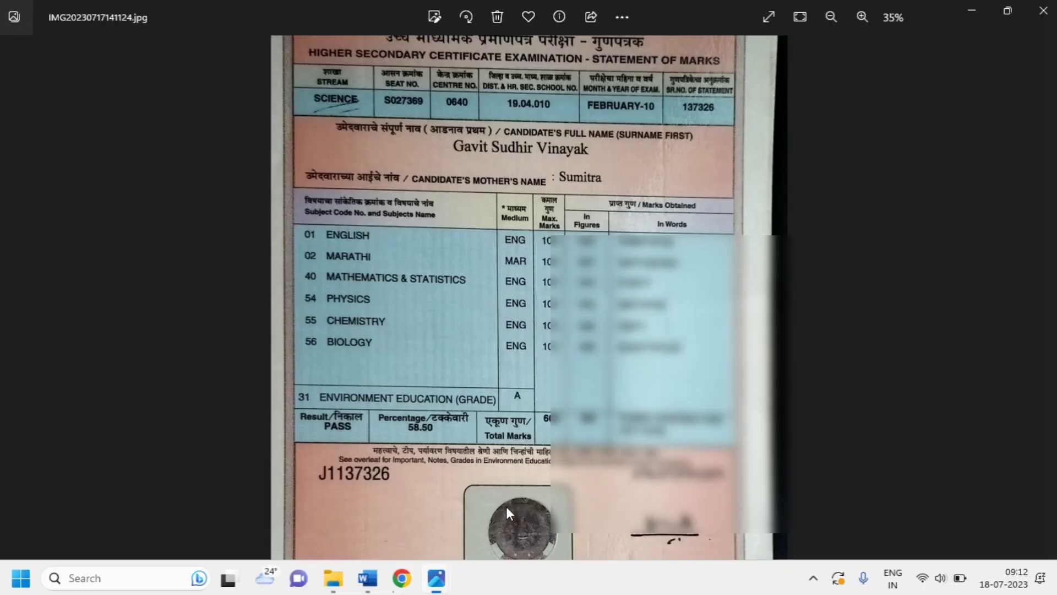
click(508, 501)
mouse_move(379, 576)
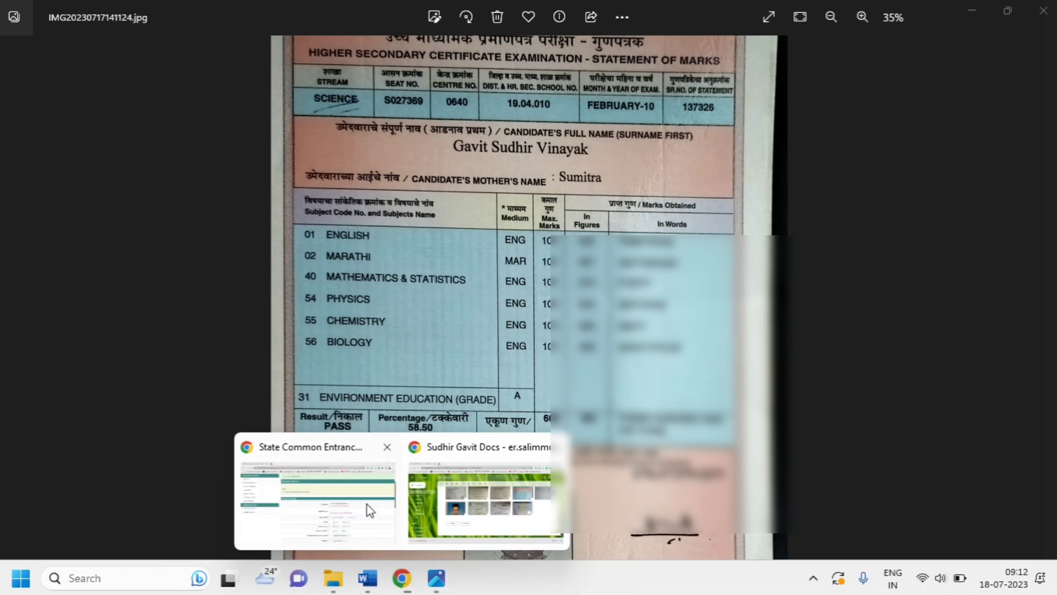
click(366, 504)
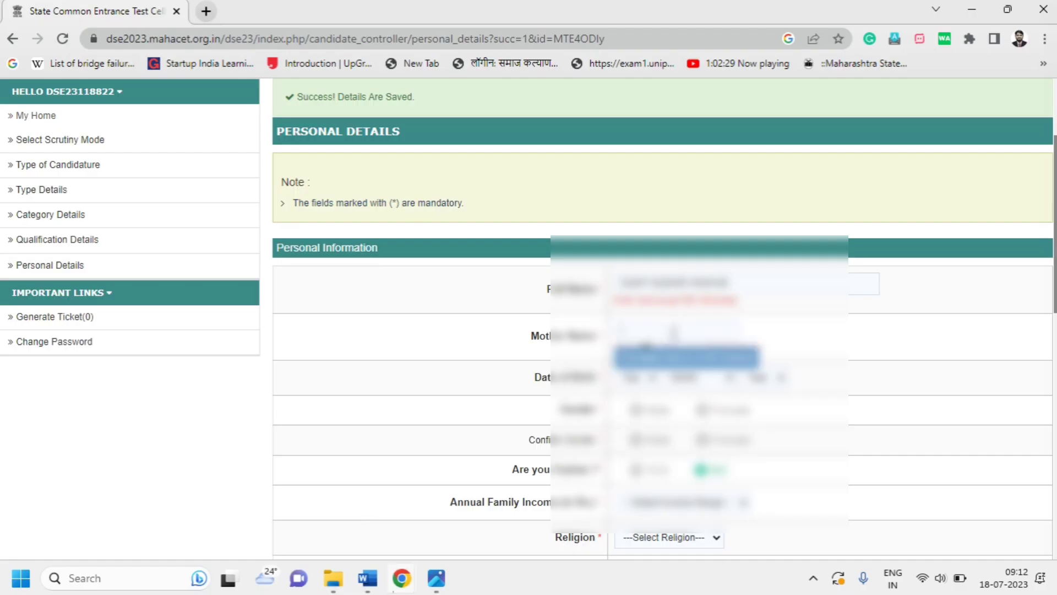
Enter the mother's name, pick the date of birth and set gender to Male
text(VA)
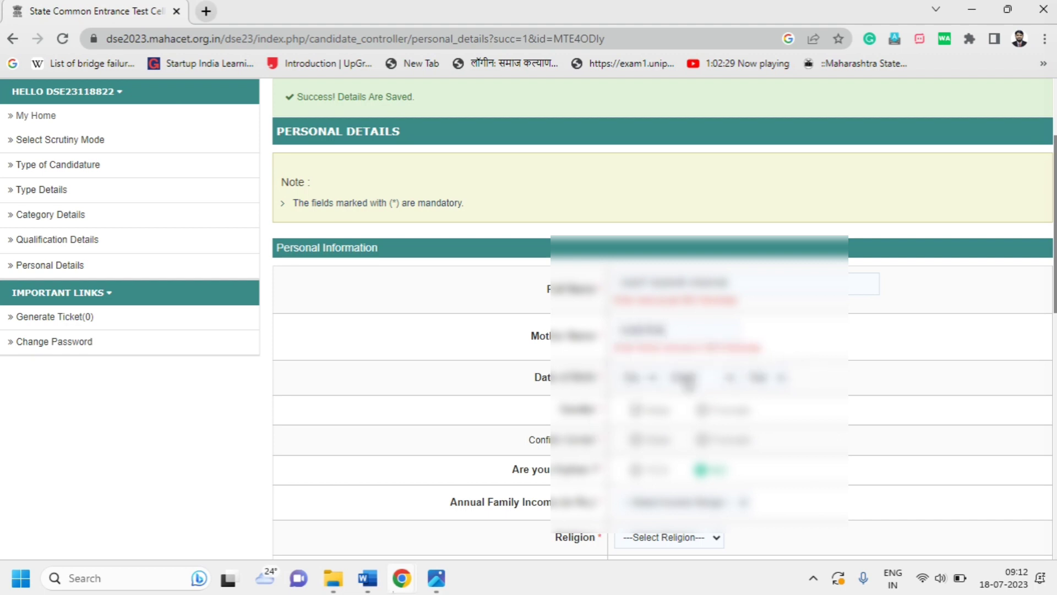
click(641, 380)
click(633, 271)
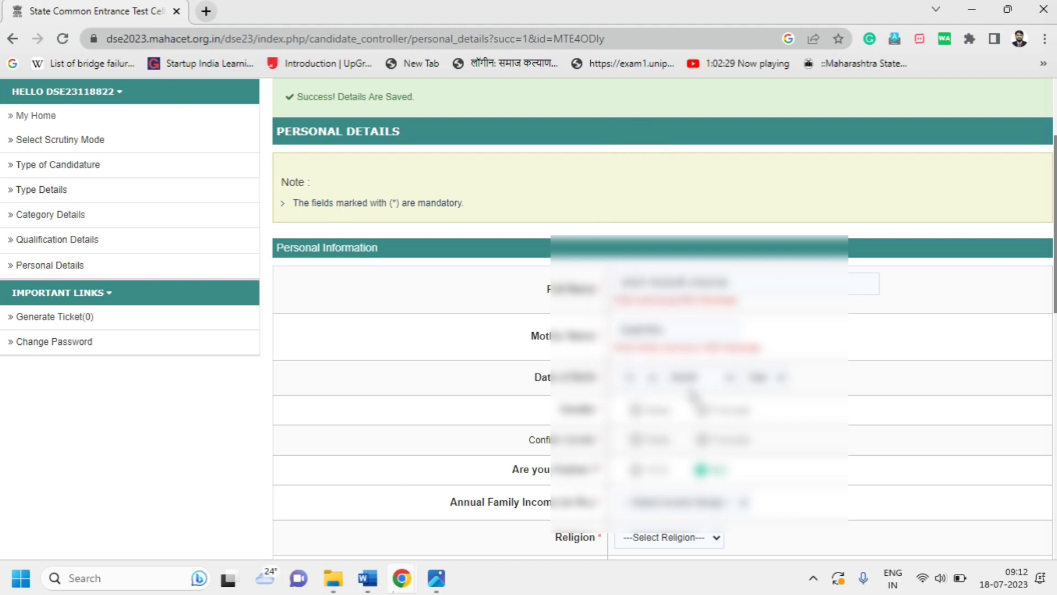
click(686, 378)
click(699, 443)
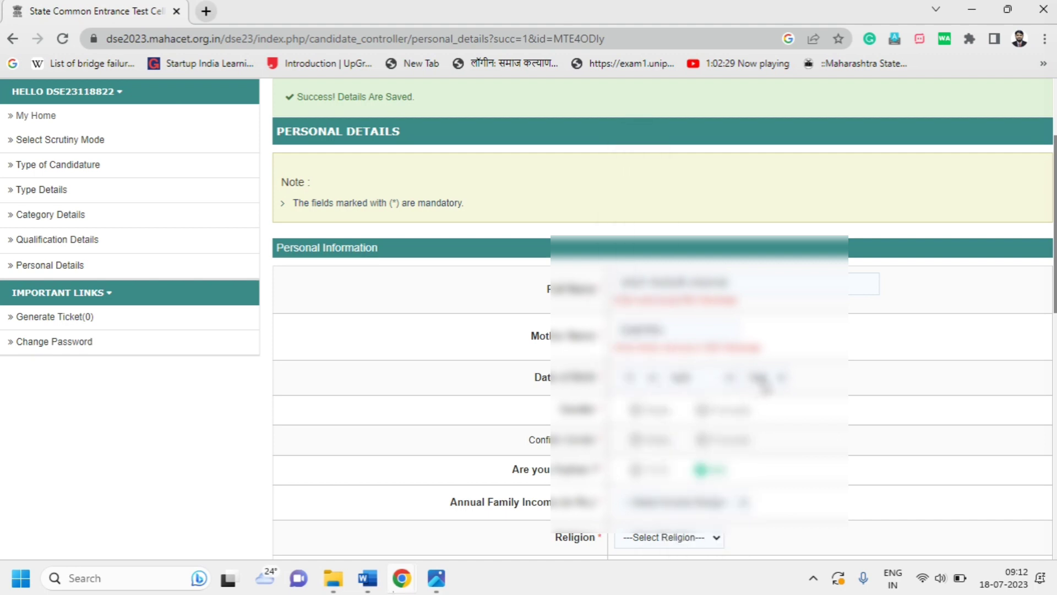
click(760, 377)
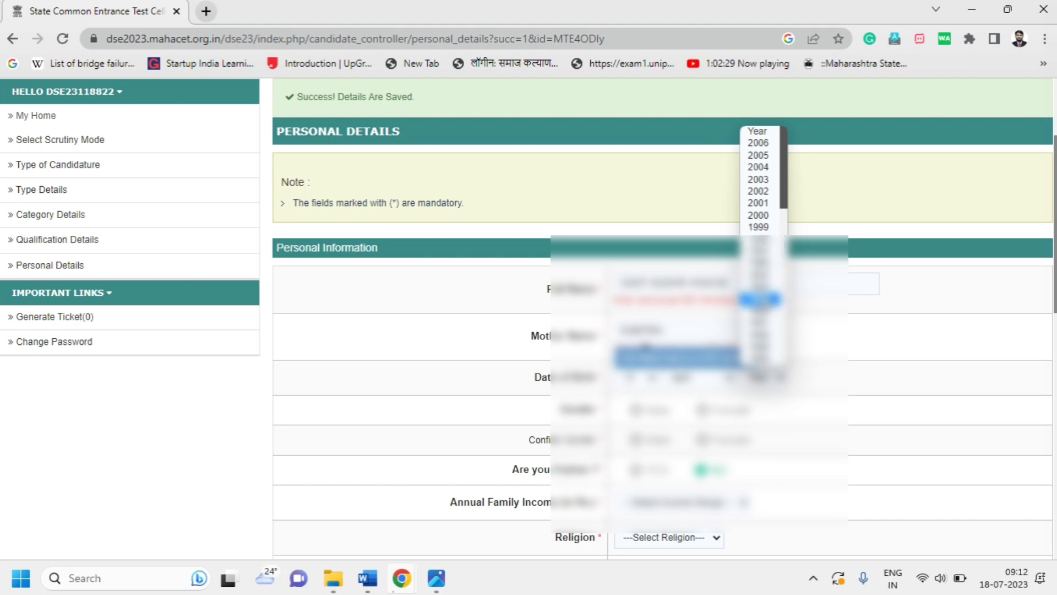
click(765, 318)
click(636, 409)
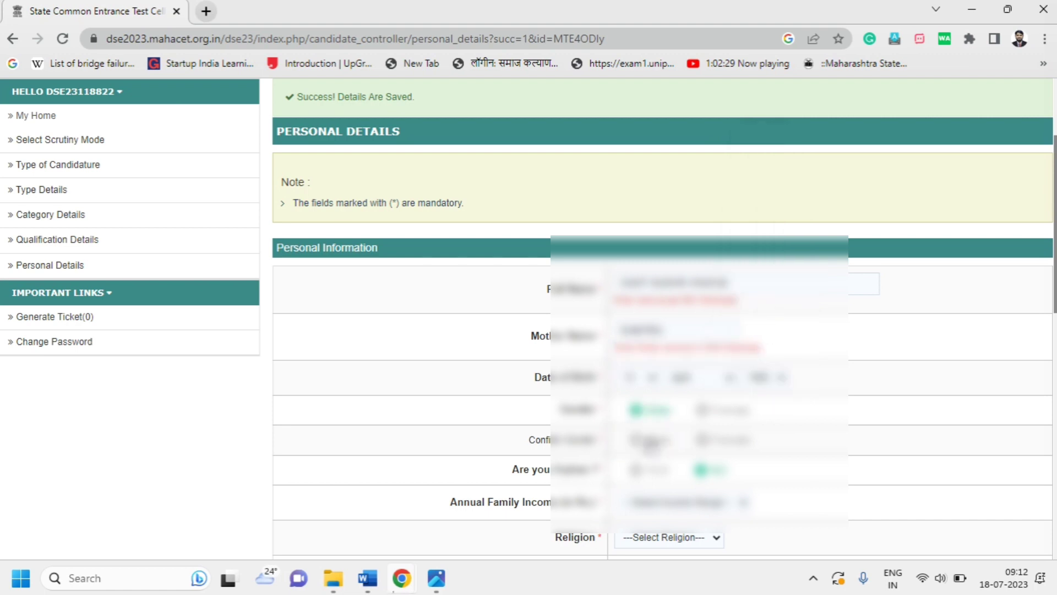
click(636, 438)
Choose family income 50,001 - 1,00,000, the religion, and mother tongue Marathi
scroll(699, 444, down, 3)
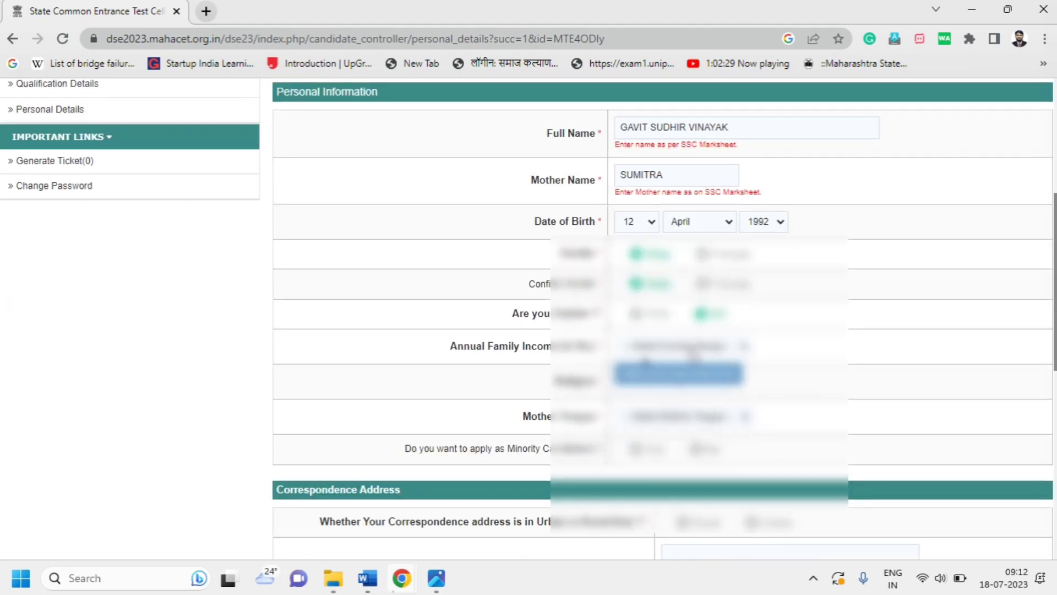
click(682, 353)
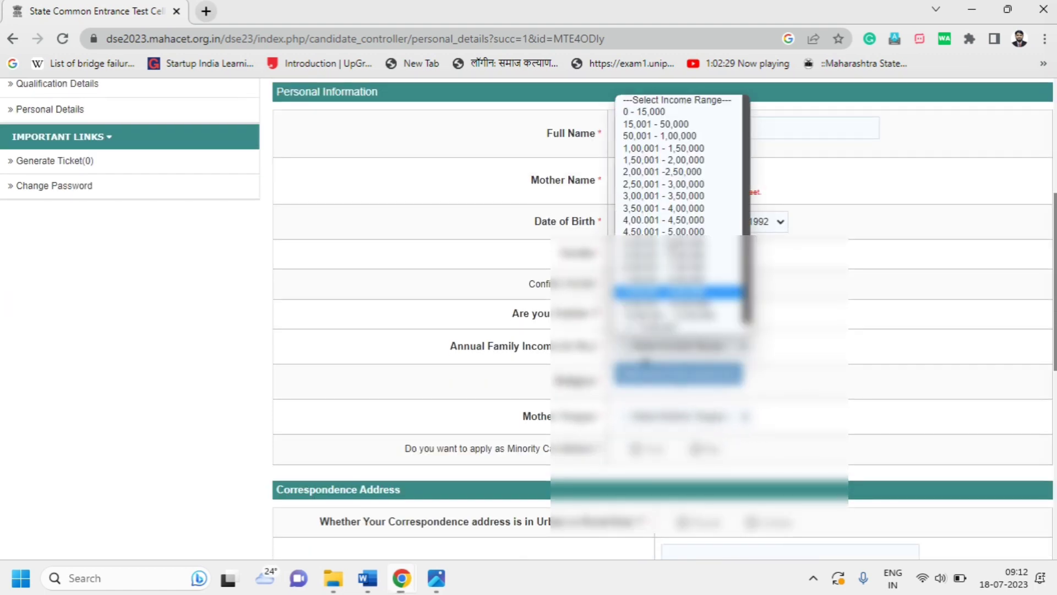
click(659, 136)
scroll(765, 372, down, 2)
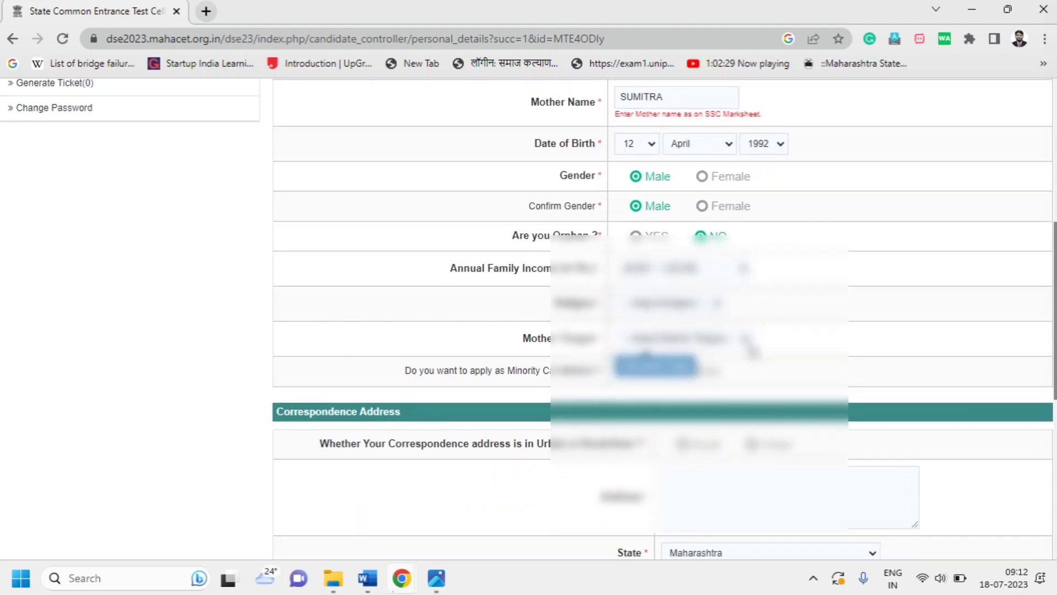
click(714, 312)
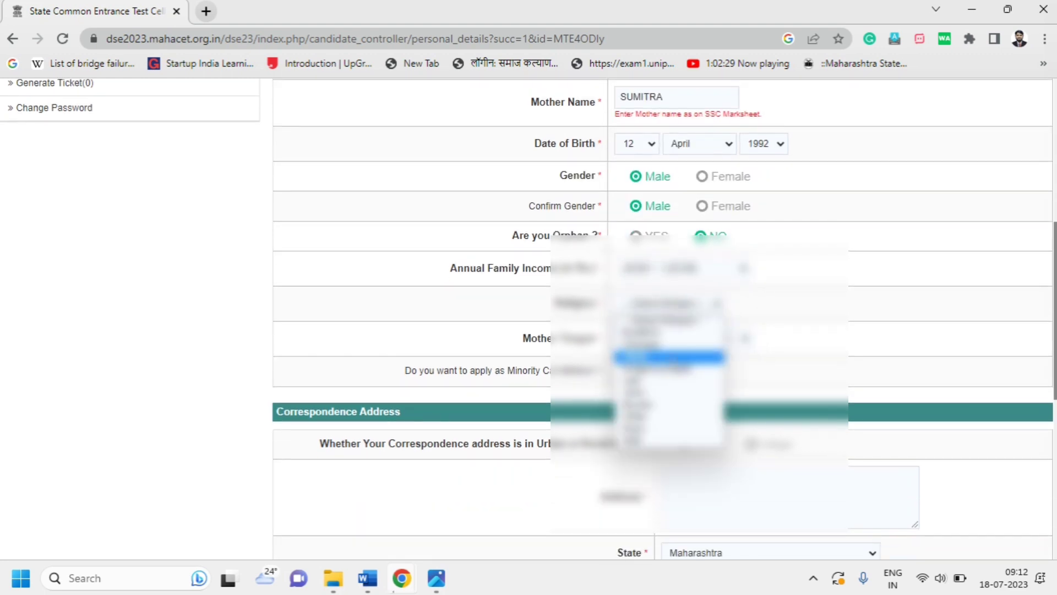
click(675, 359)
click(664, 346)
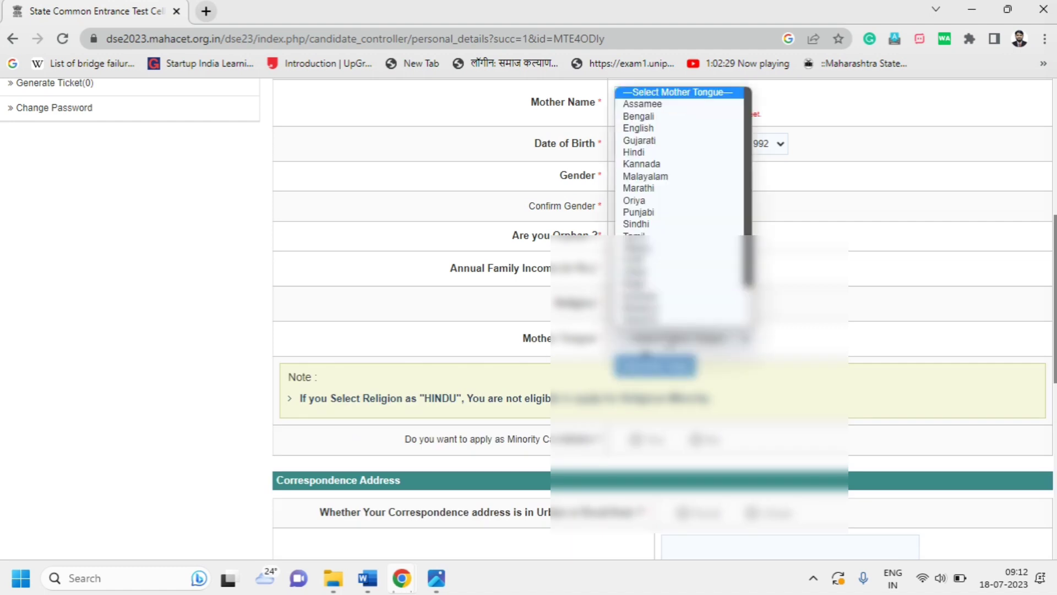
click(652, 189)
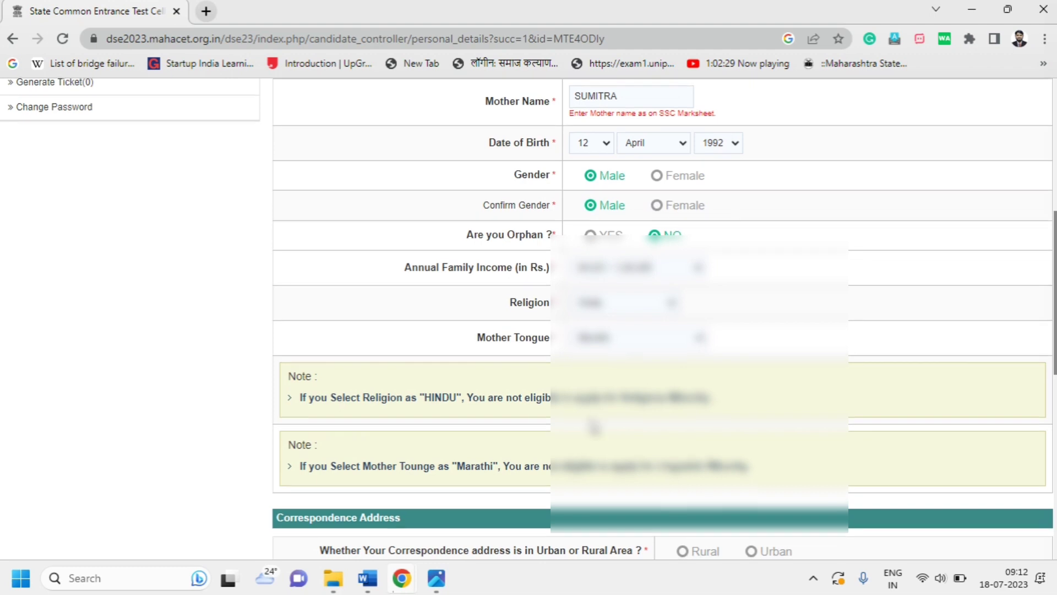
Mark the correspondence address as rural and submit the personal details form
scroll(593, 423, down, 4)
scroll(592, 423, down, 3)
click(704, 163)
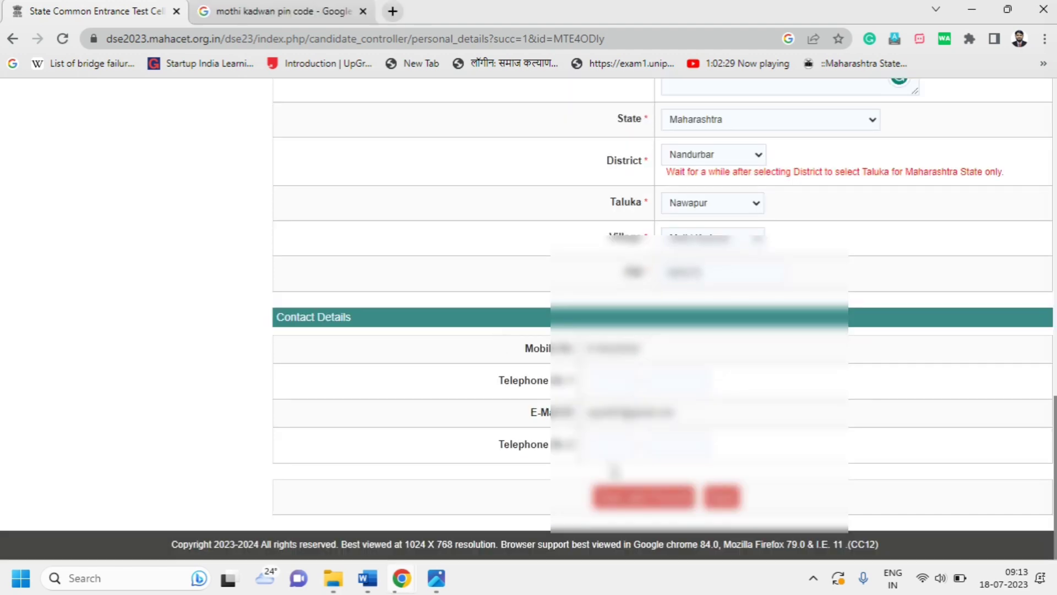
click(633, 499)
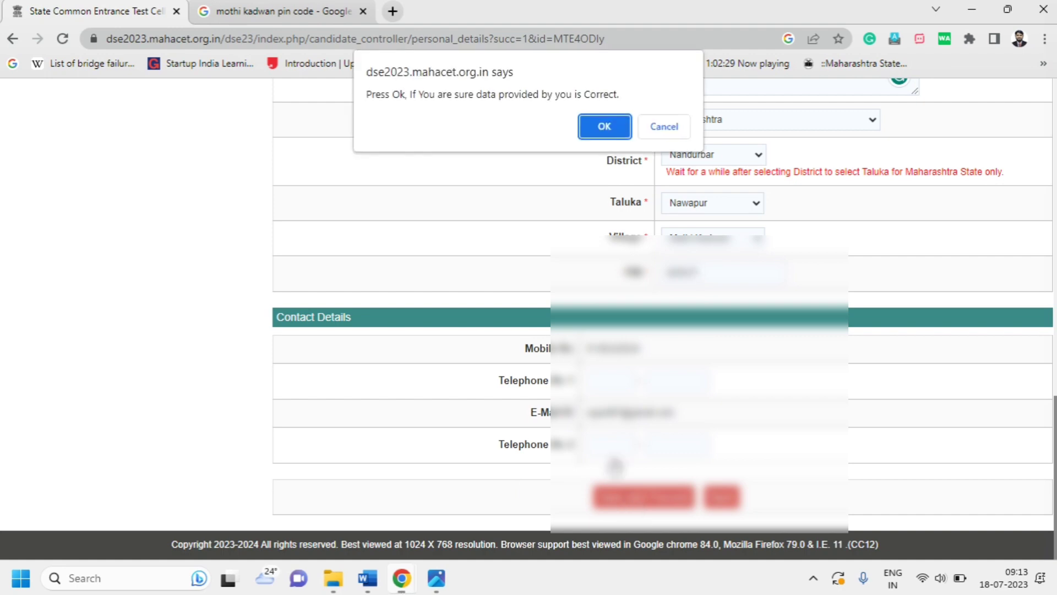
Confirm the personal details and decline Chrome's offer to save the address
click(604, 125)
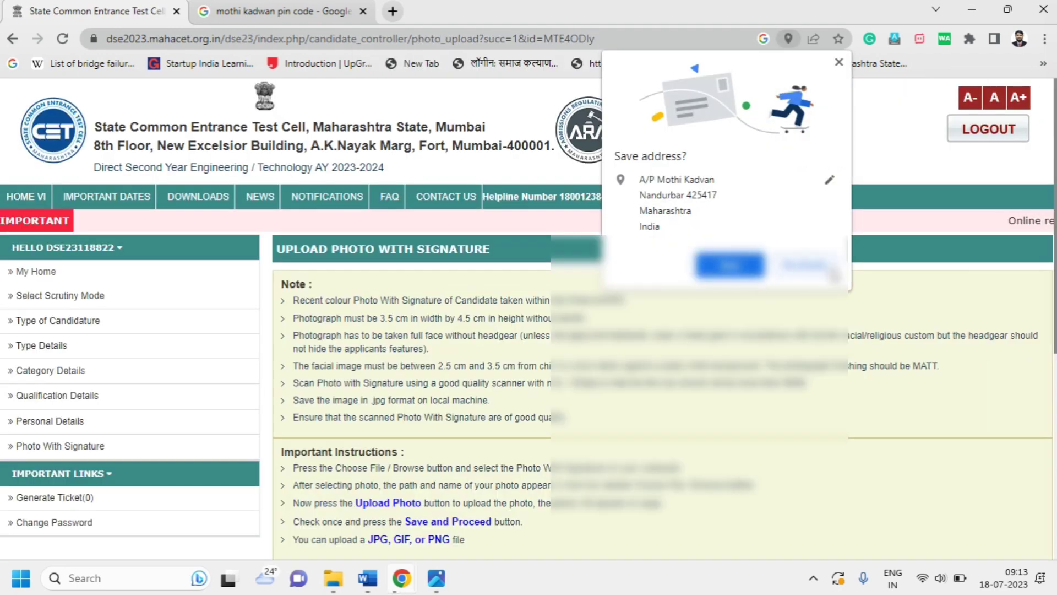
click(822, 266)
scroll(614, 310, down, 3)
scroll(593, 296, down, 3)
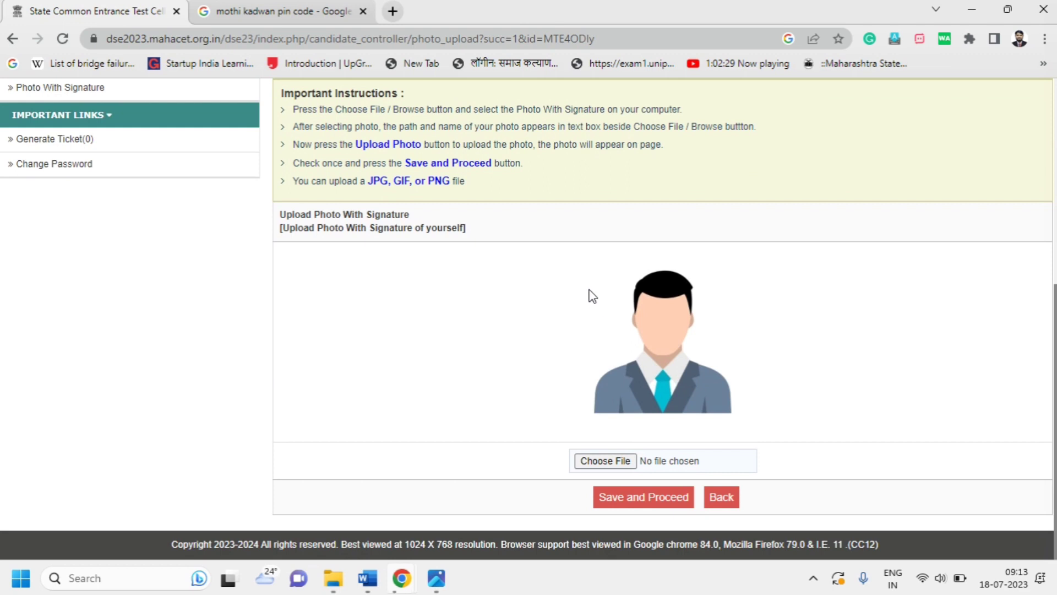
scroll(477, 333, up, 1)
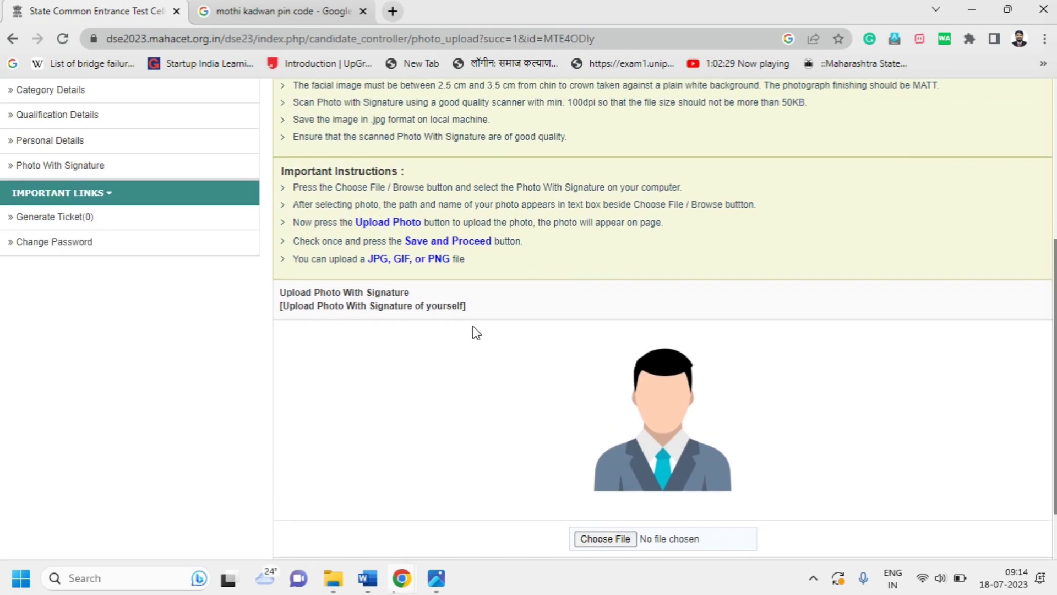
scroll(476, 334, down, 1)
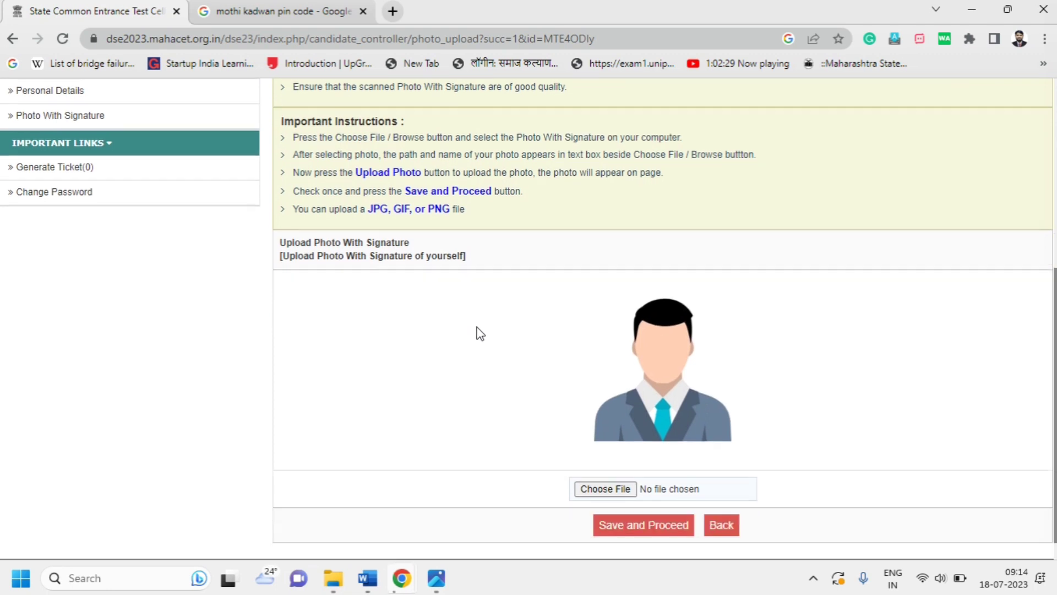
Upload the photo-with-signature image from the DSE 23-24 documents folder, cropped to fit
click(611, 462)
click(603, 462)
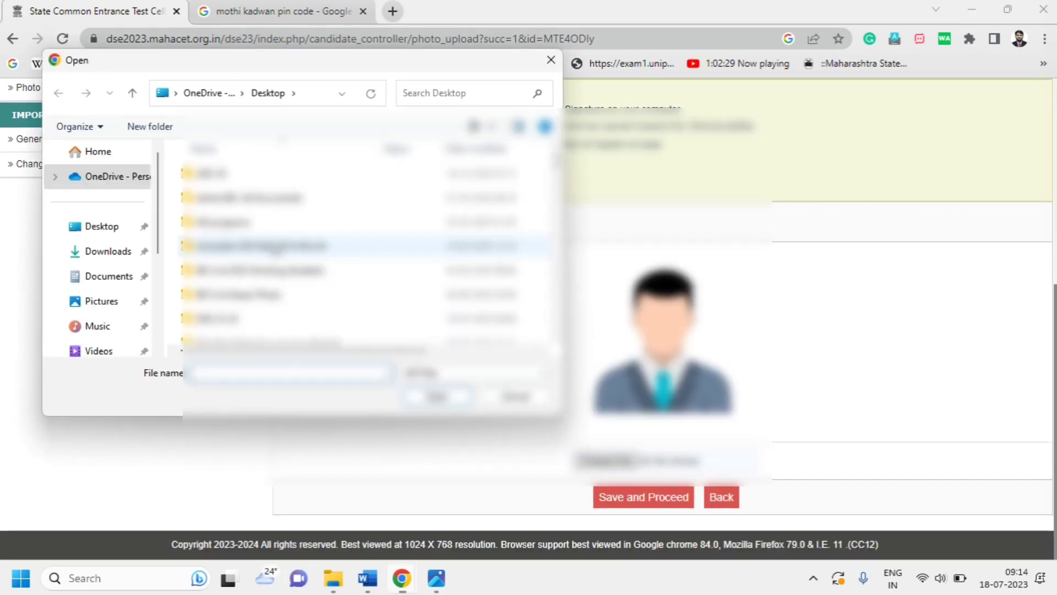
double_click(260, 317)
double_click(243, 175)
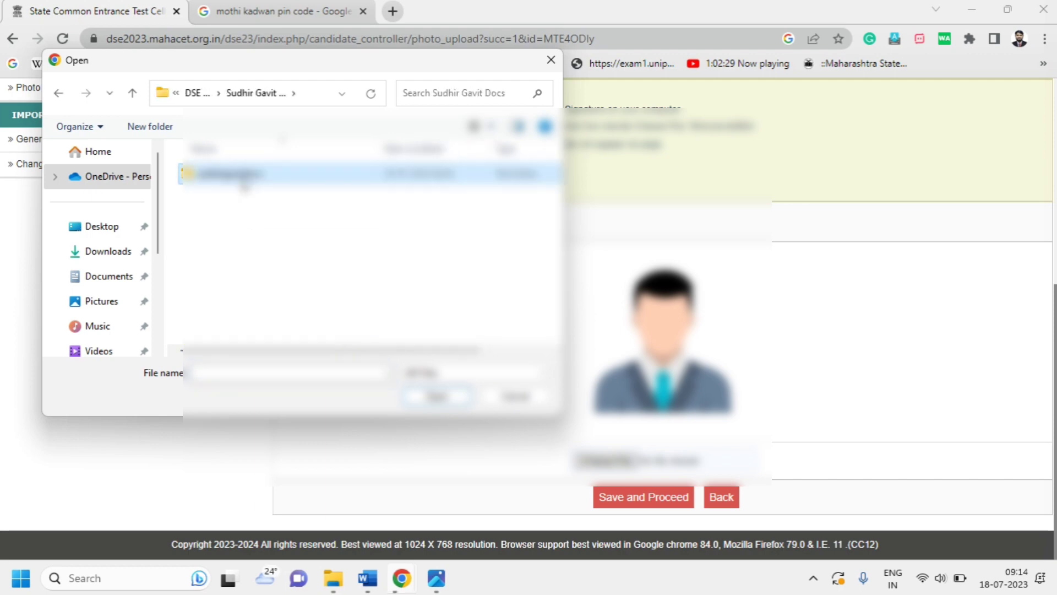
double_click(231, 173)
click(496, 278)
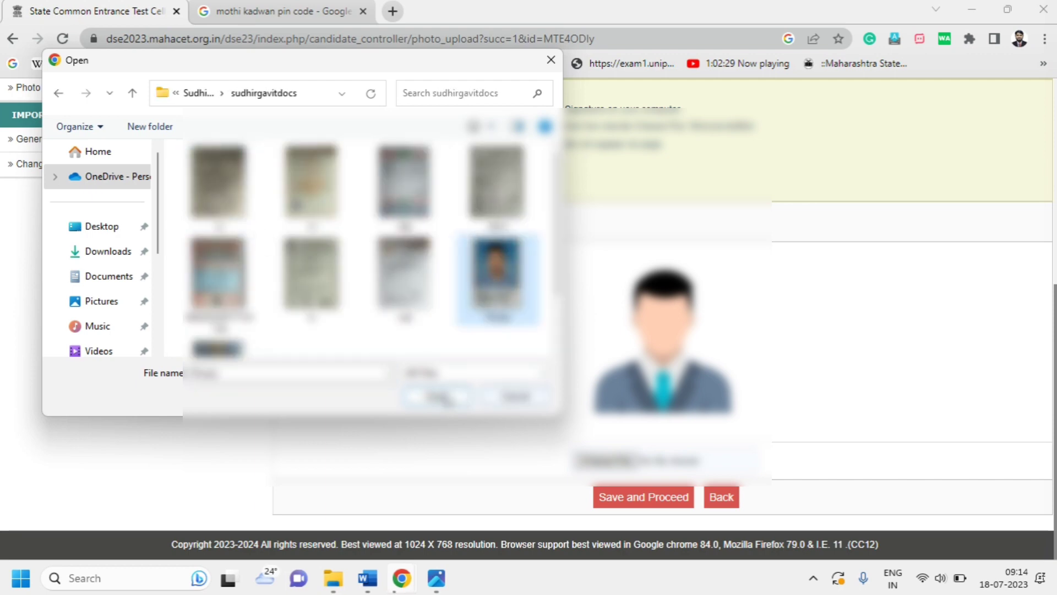
click(436, 397)
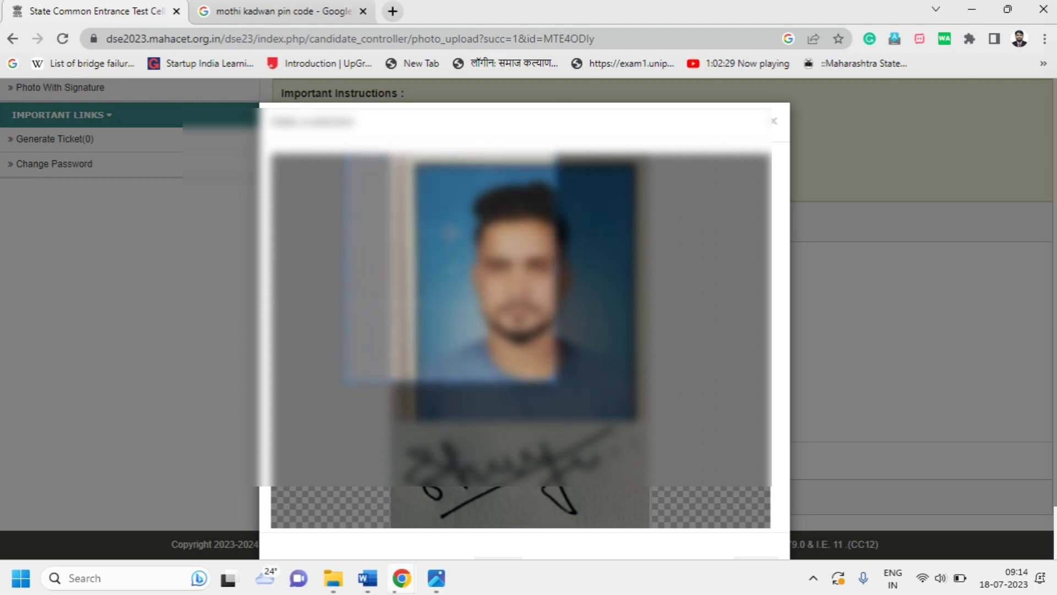
scroll(520, 353, down, 2)
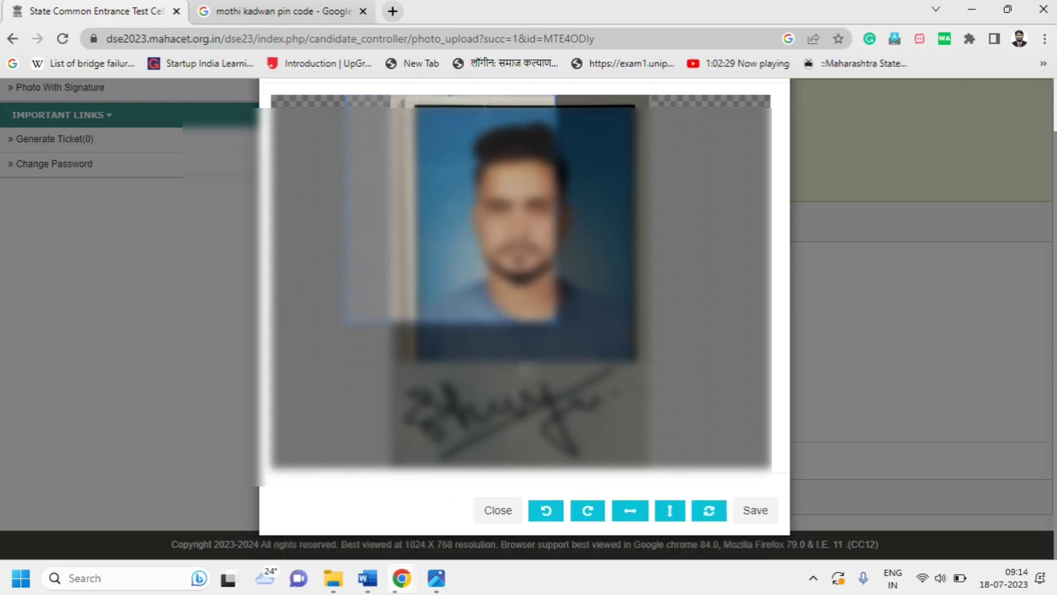
drag(556, 325, 691, 471)
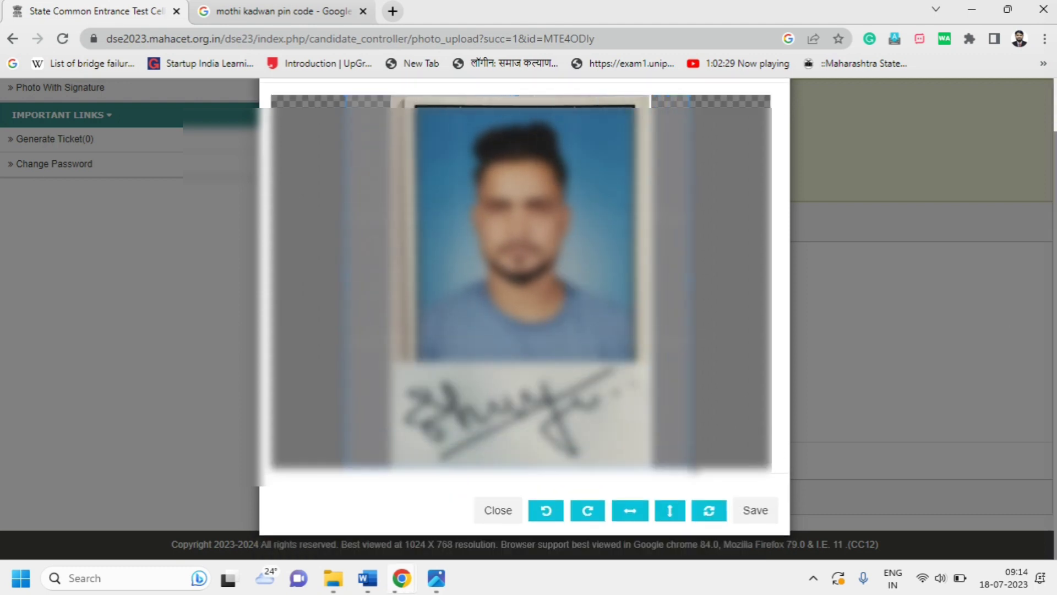
click(760, 511)
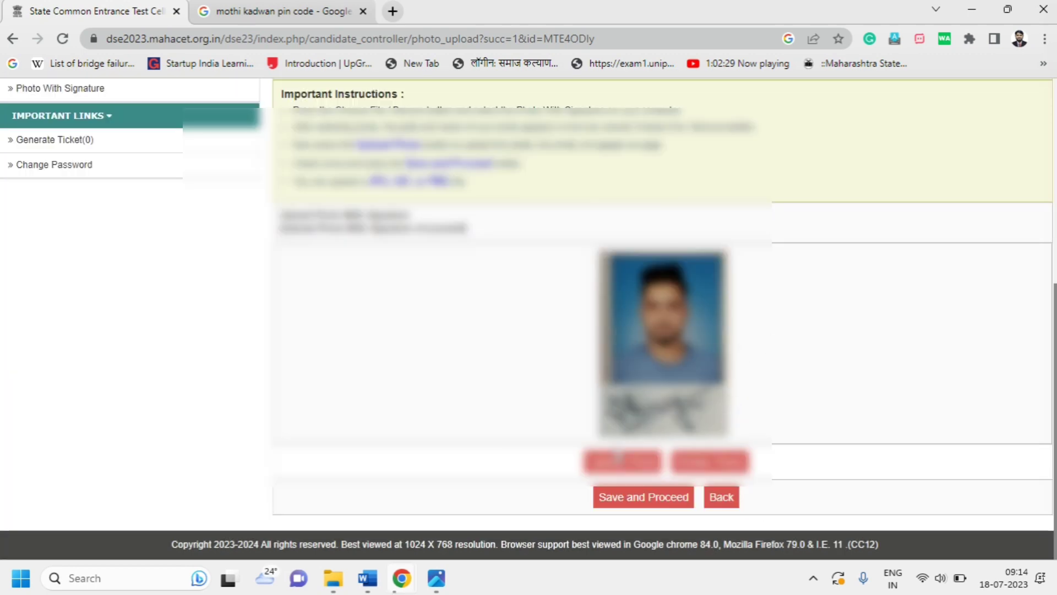
click(617, 468)
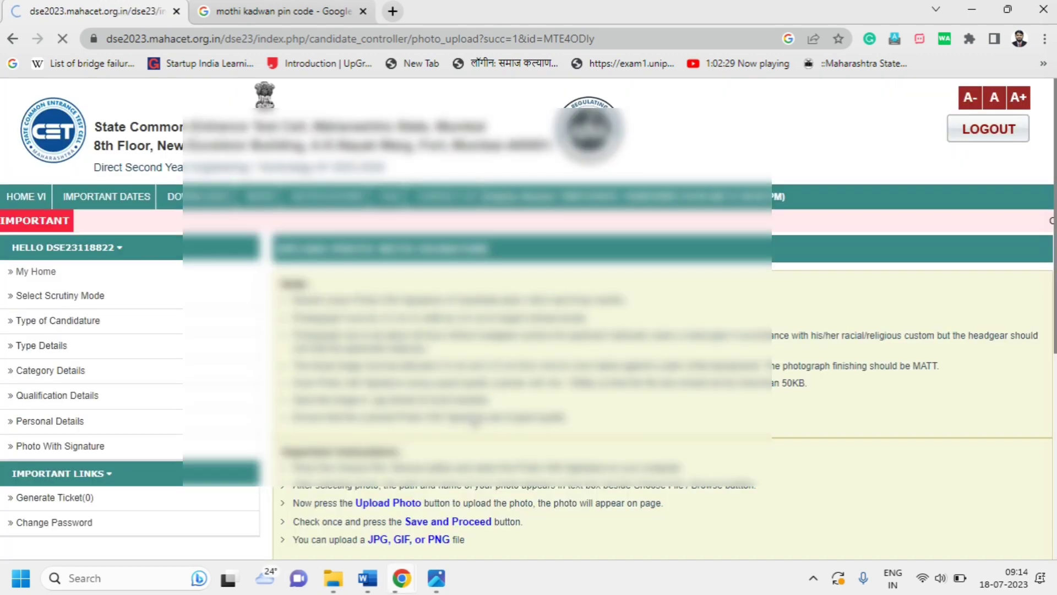
Save the photo and confirm to proceed to Documents Uploads
scroll(477, 404, down, 5)
click(633, 498)
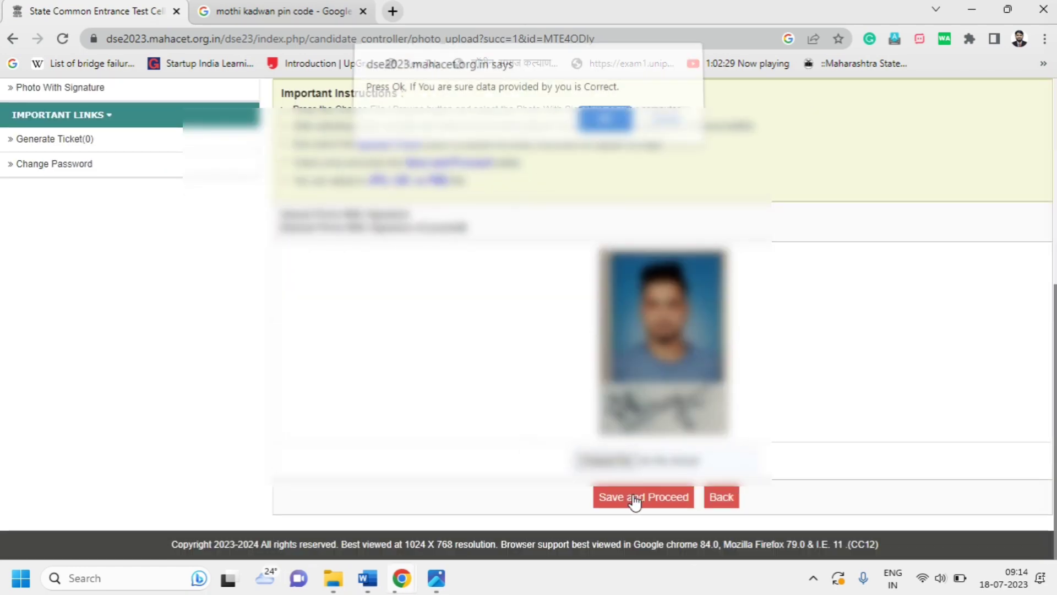
click(610, 126)
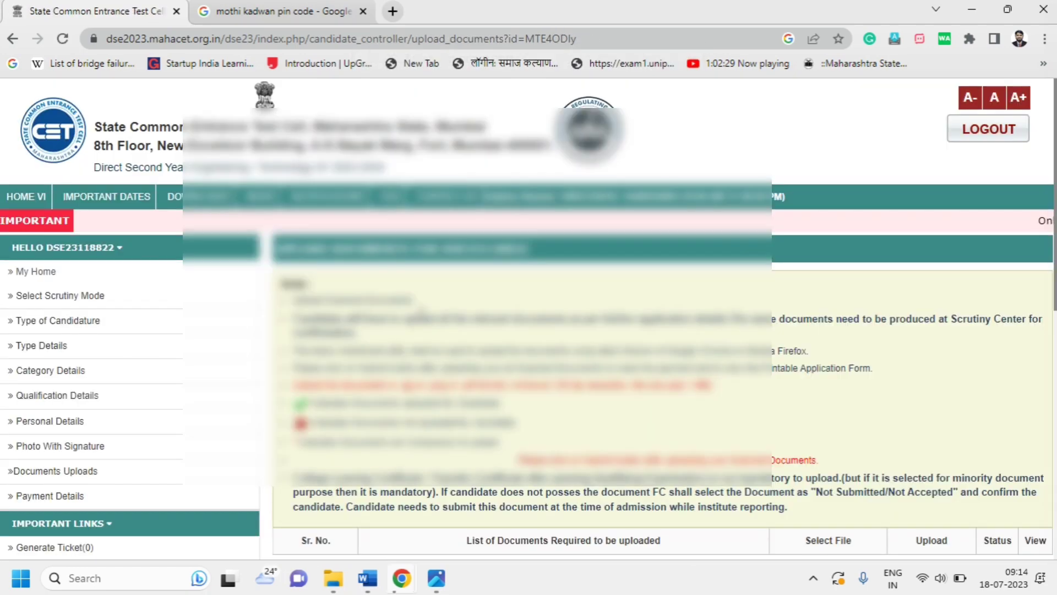
Upload the cropped ssc image as the 10th/SSC marks statement
scroll(533, 322, down, 8)
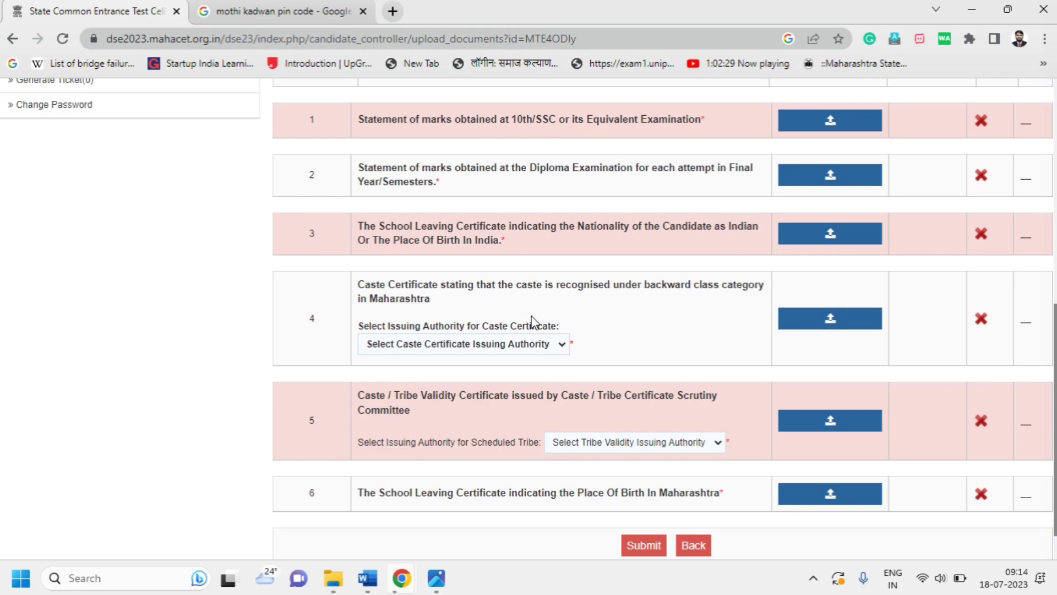
scroll(532, 321, down, 1)
scroll(533, 322, up, 3)
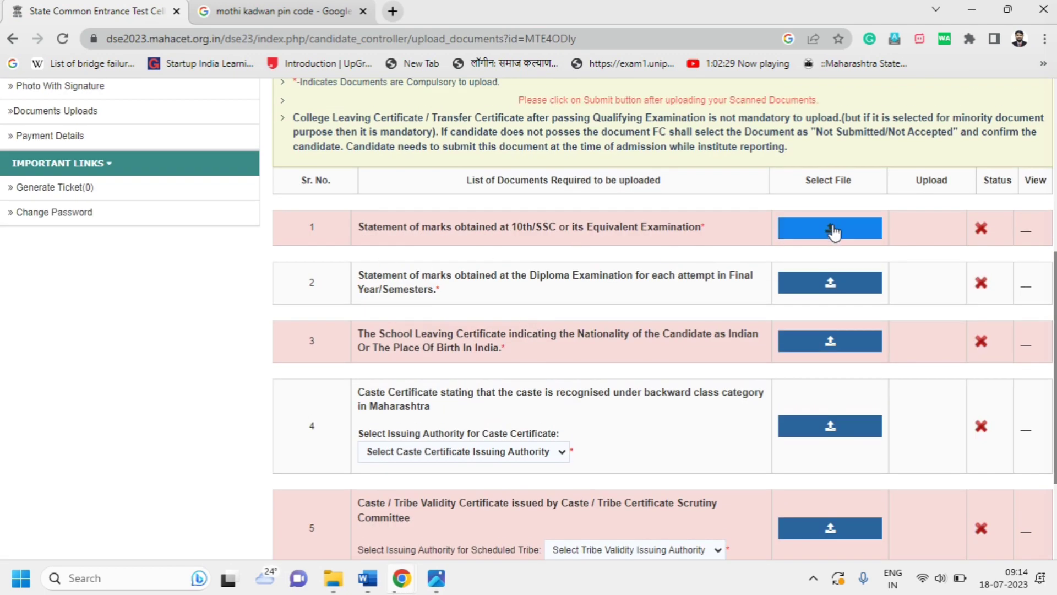
click(833, 230)
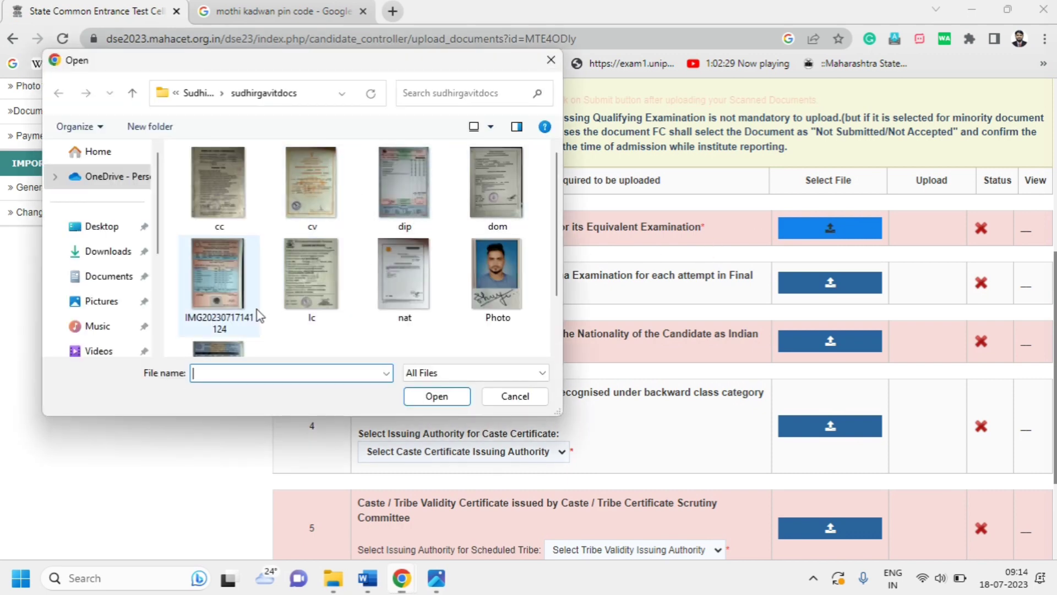
click(238, 350)
click(432, 397)
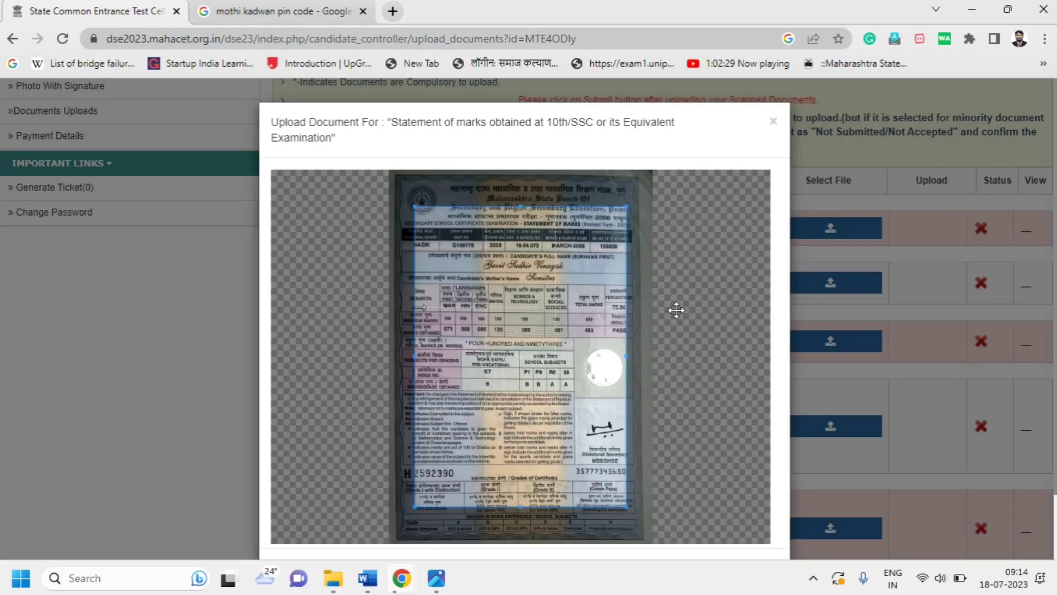
drag(552, 323, 468, 242)
drag(548, 472, 766, 544)
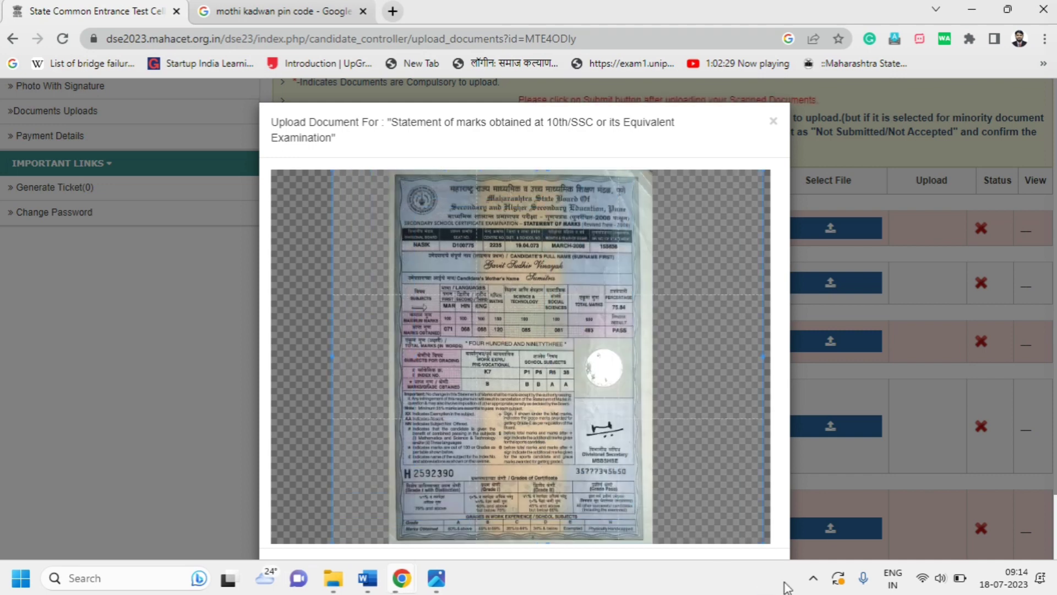
scroll(709, 457, down, 2)
click(760, 511)
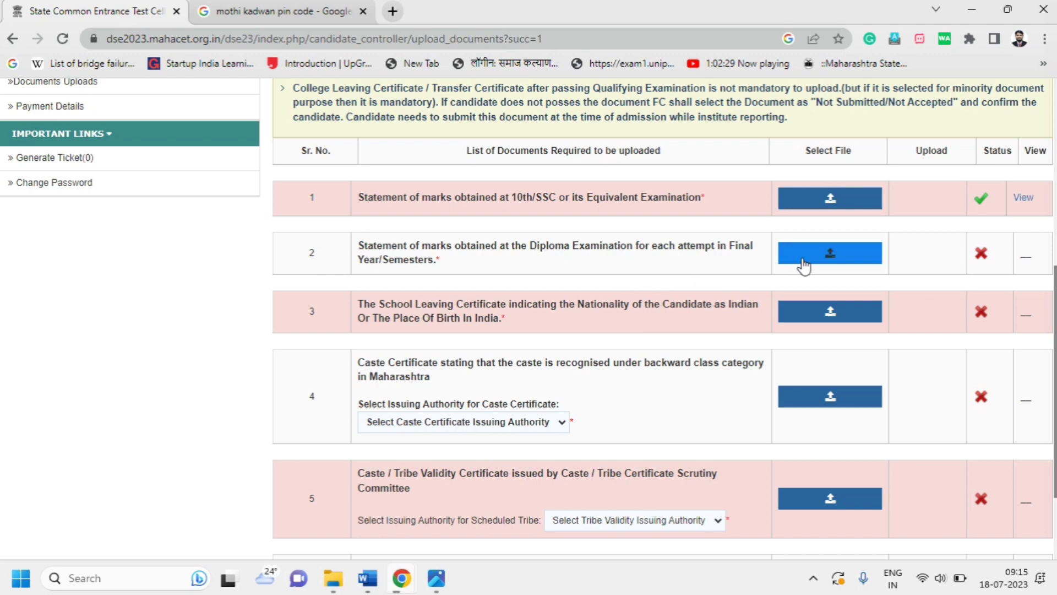
Upload the cropped dip image as the diploma marks statement
click(788, 253)
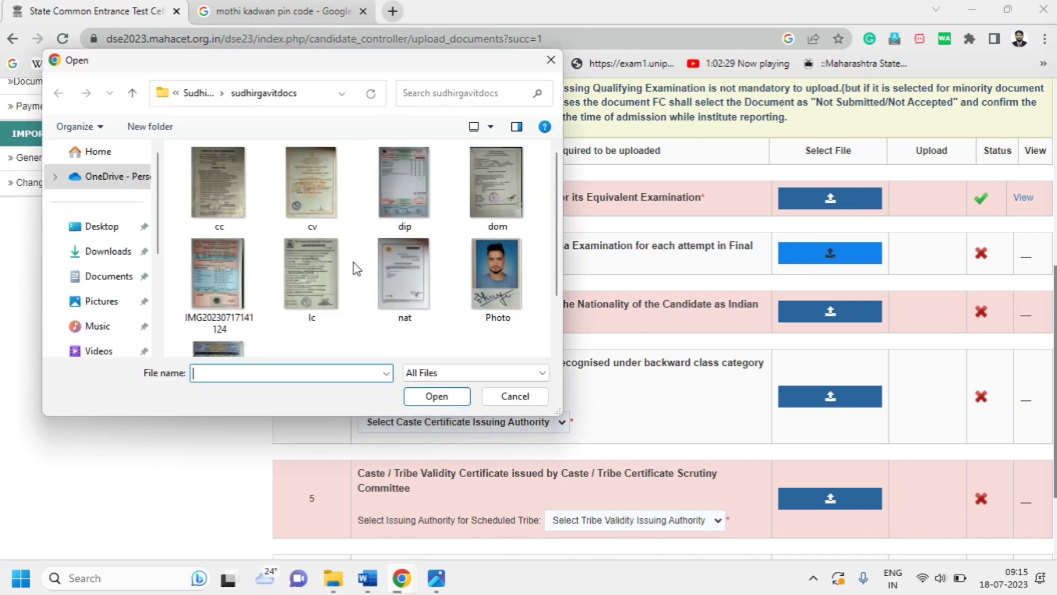
click(407, 202)
click(437, 396)
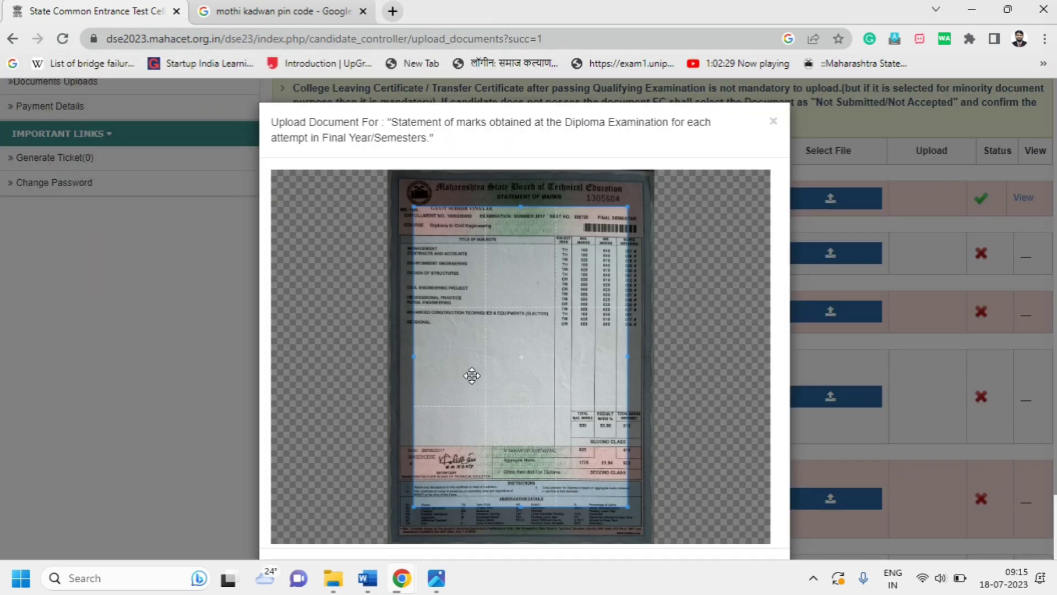
drag(503, 304, 770, 542)
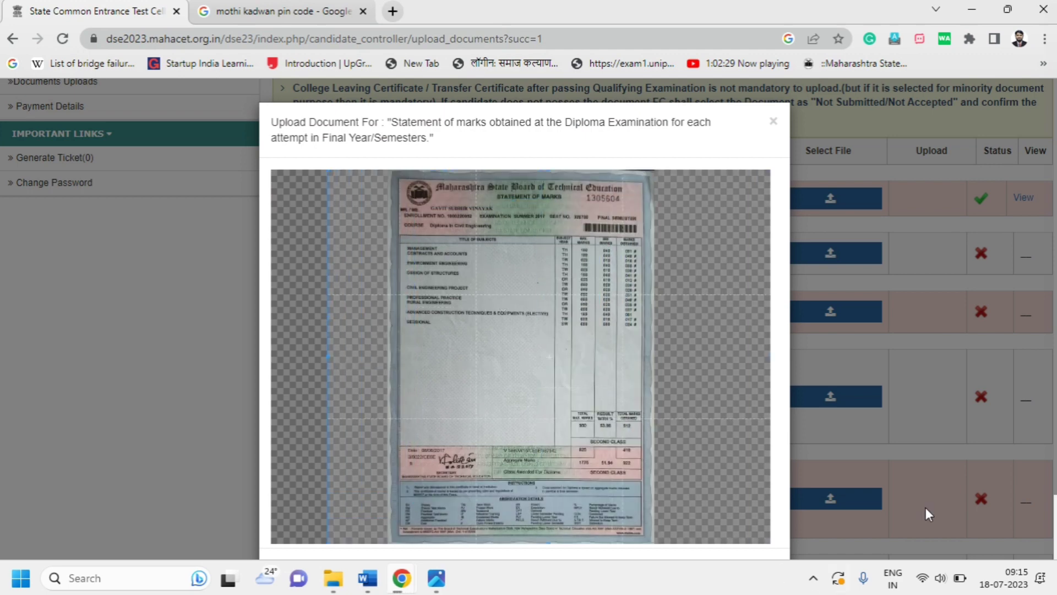
scroll(927, 507, down, 2)
click(756, 511)
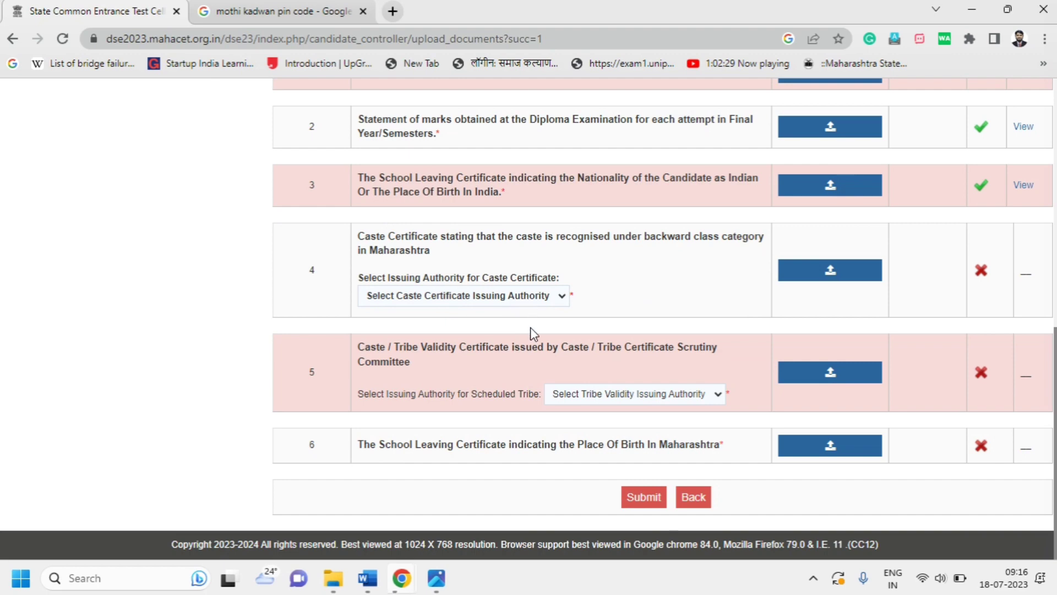
Check cc.jpg, set issuing authority to Sub-Divisional Officer, and start row 4's caste certificate upload
mouse_move(435, 586)
click(617, 494)
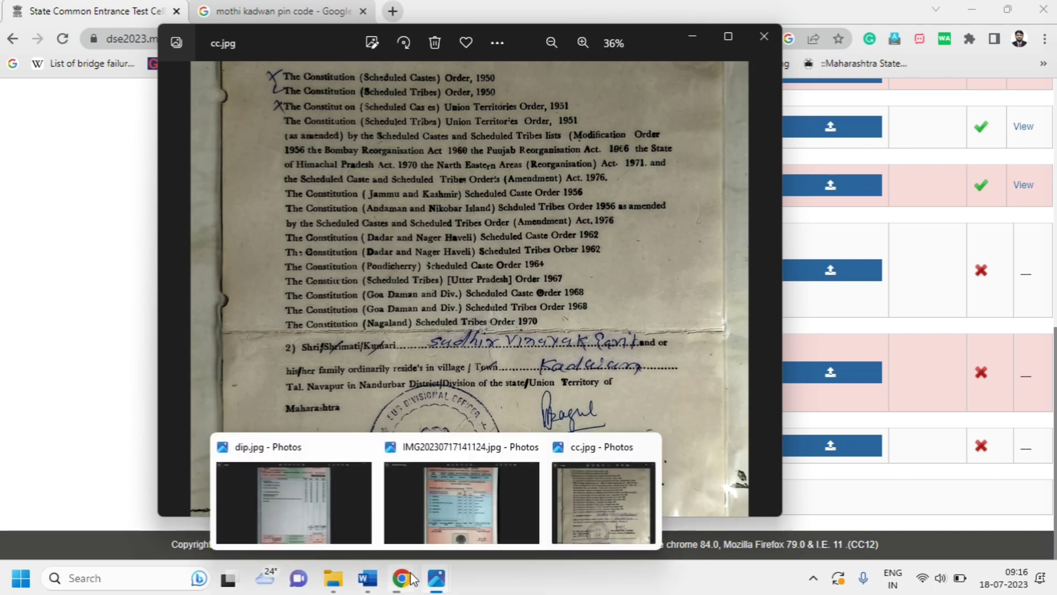
click(325, 502)
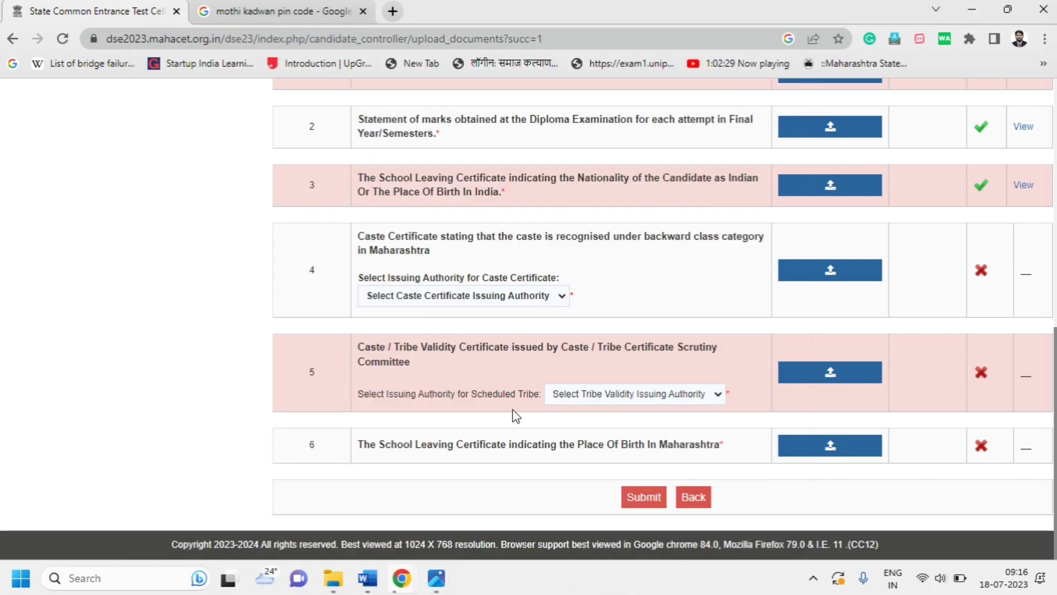
click(550, 301)
click(472, 340)
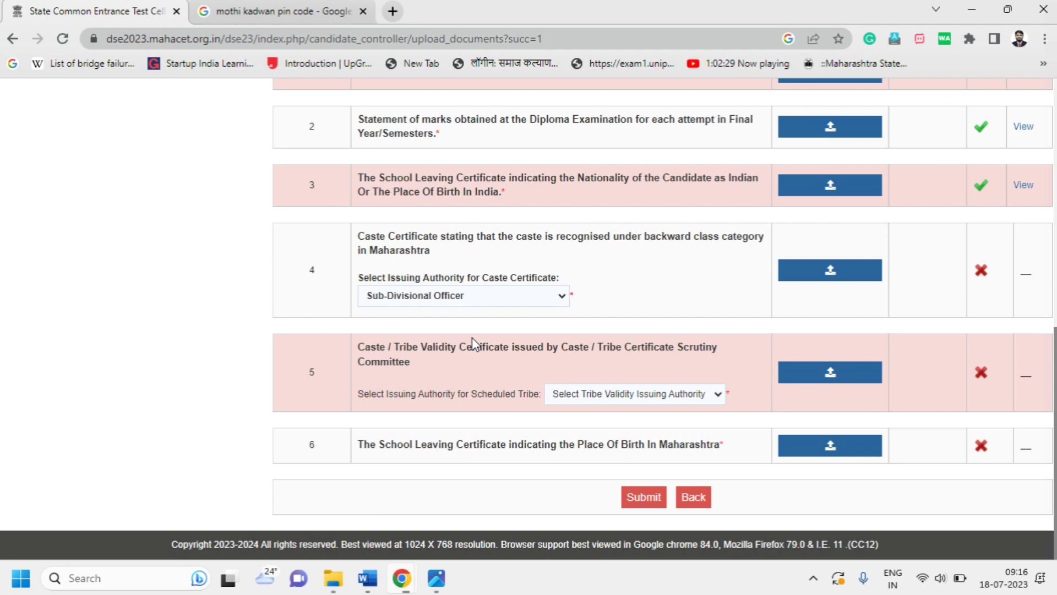
click(796, 278)
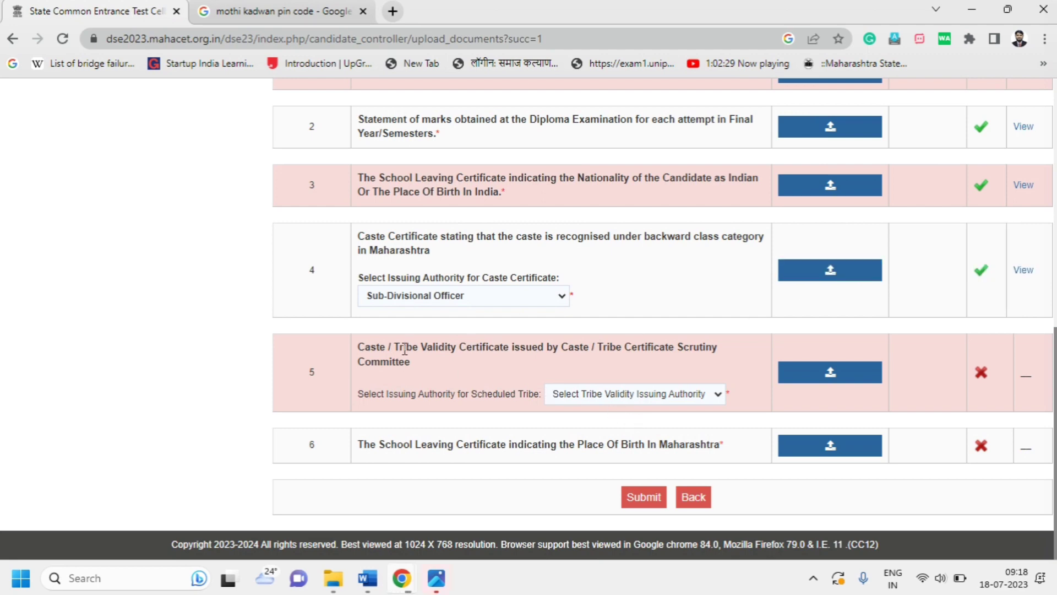
Review the cv.jpg validity certificate in the photo viewer before choosing its authority
click(661, 395)
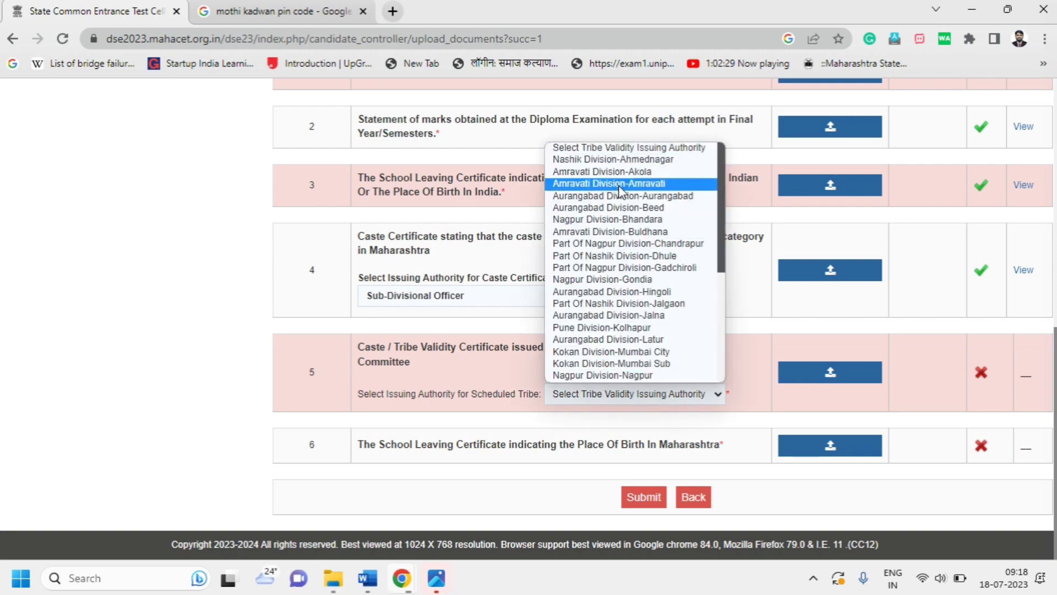
drag(722, 185, 707, 160)
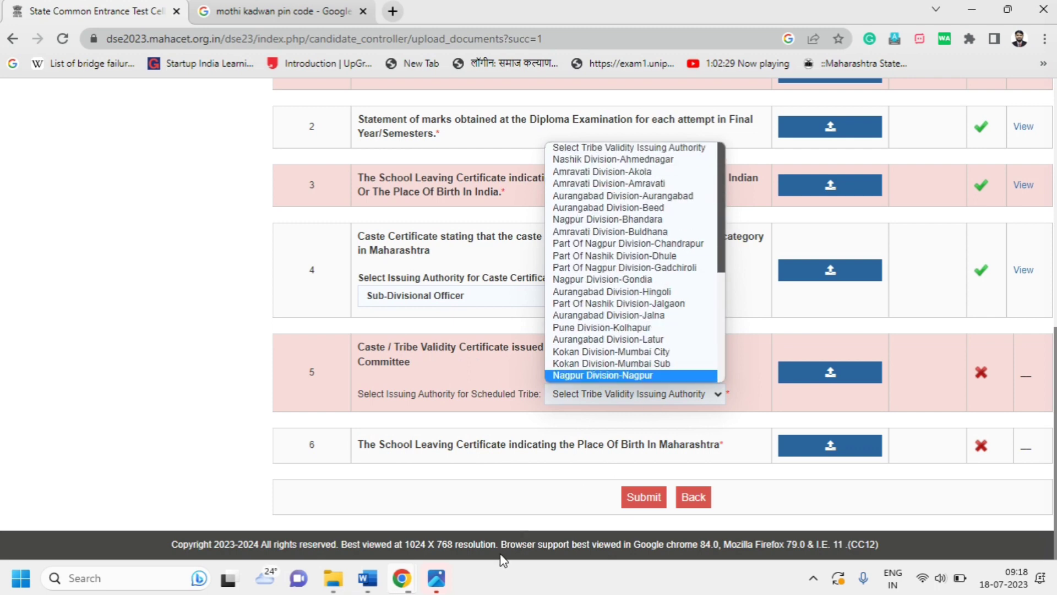
click(441, 573)
click(525, 515)
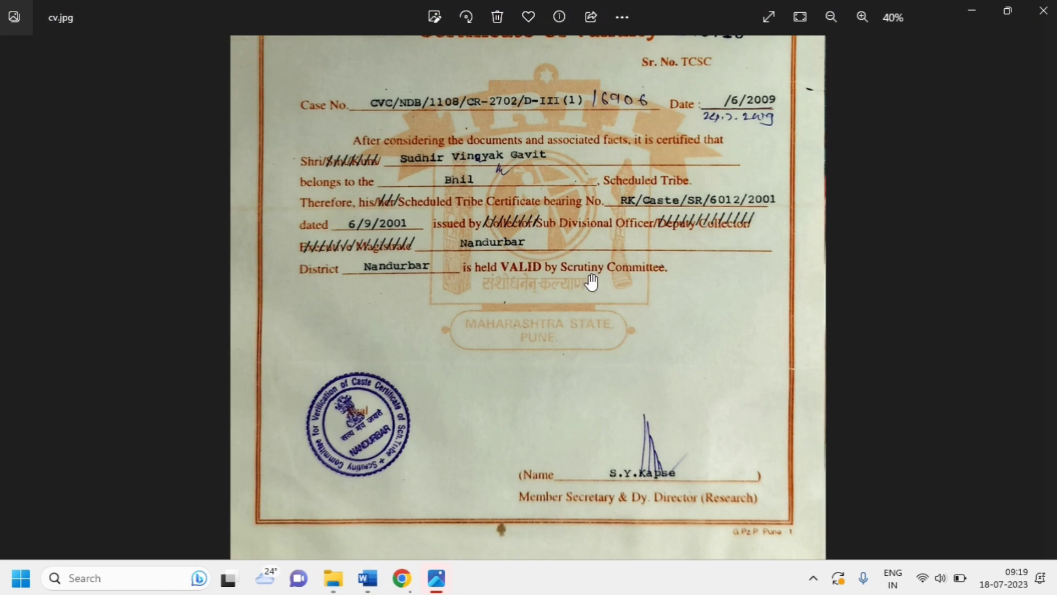
scroll(591, 282, up, 5)
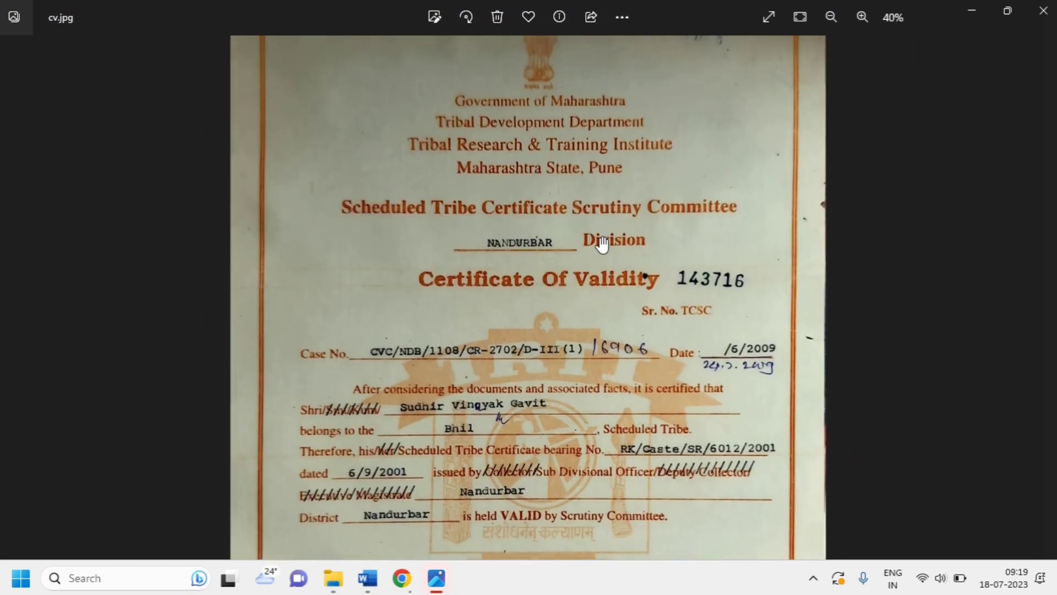
mouse_move(405, 583)
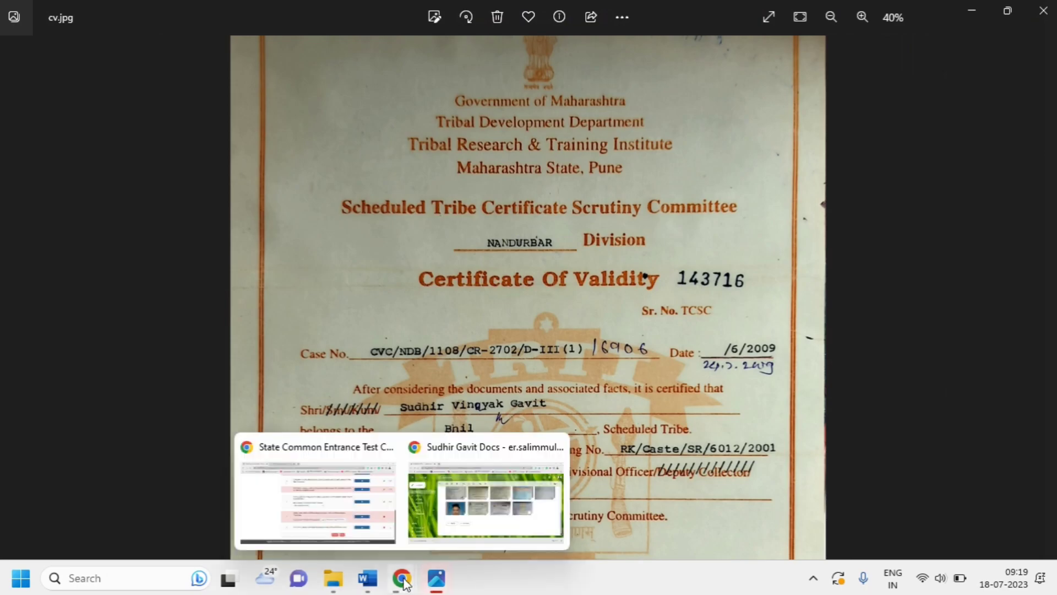
click(369, 511)
Set the tribe validity issuing authority to Part Of Nashik Division-Nandurbar
click(673, 396)
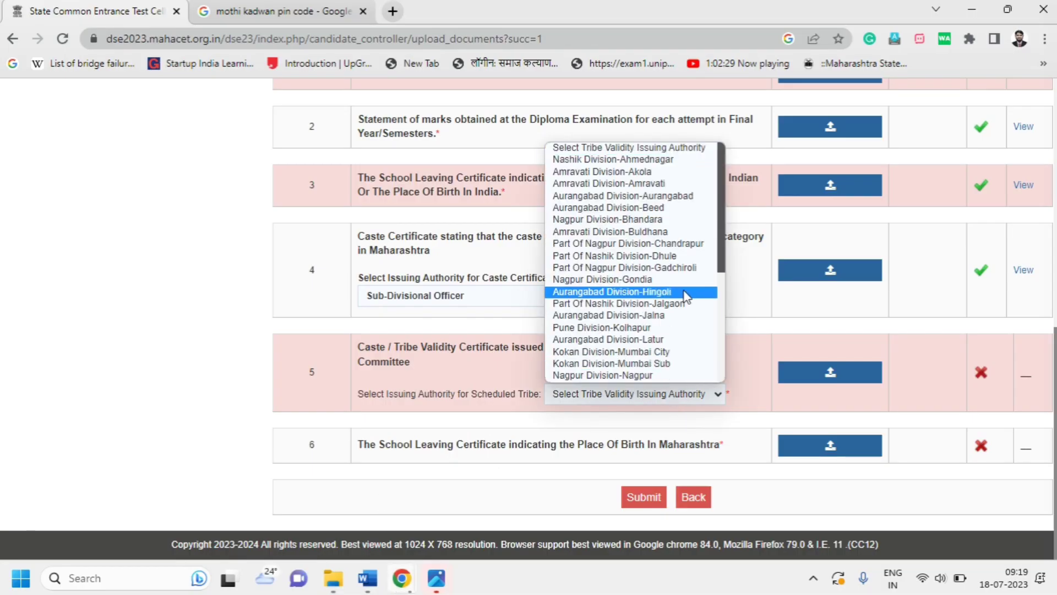
drag(725, 213, 711, 342)
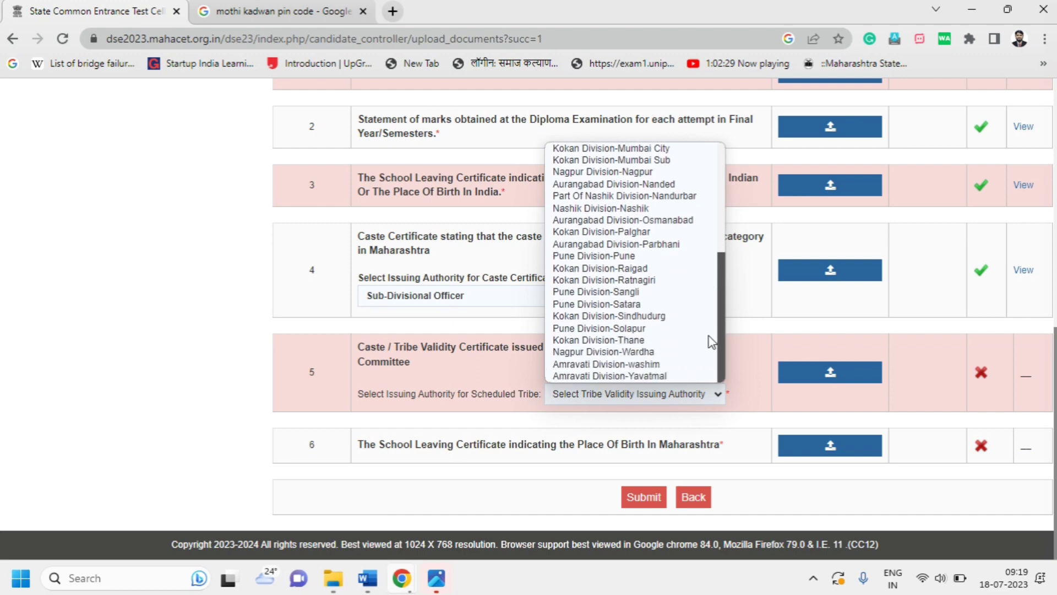
scroll(708, 307, up, 3)
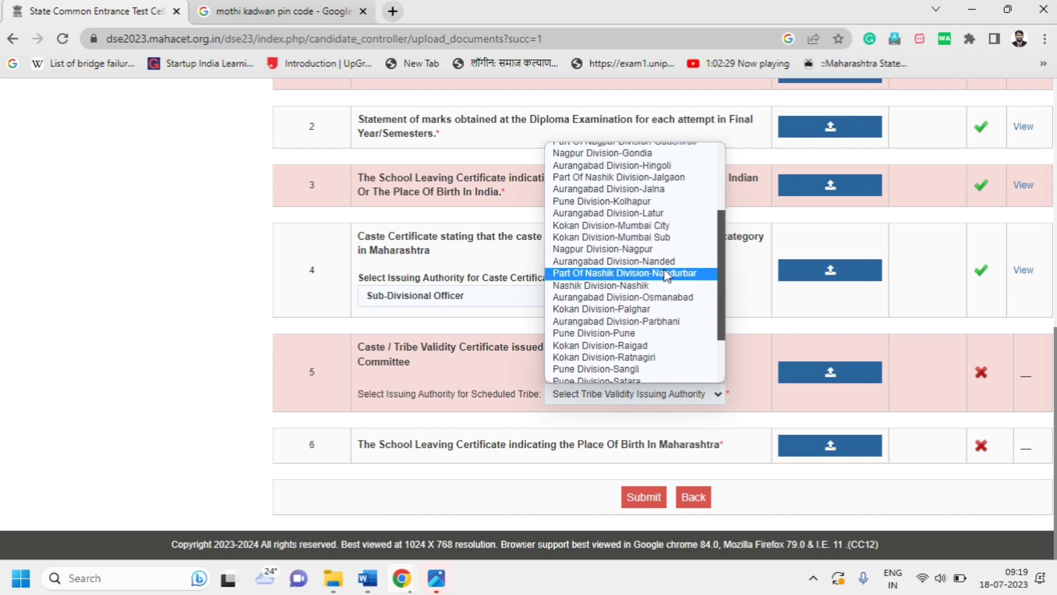
click(664, 275)
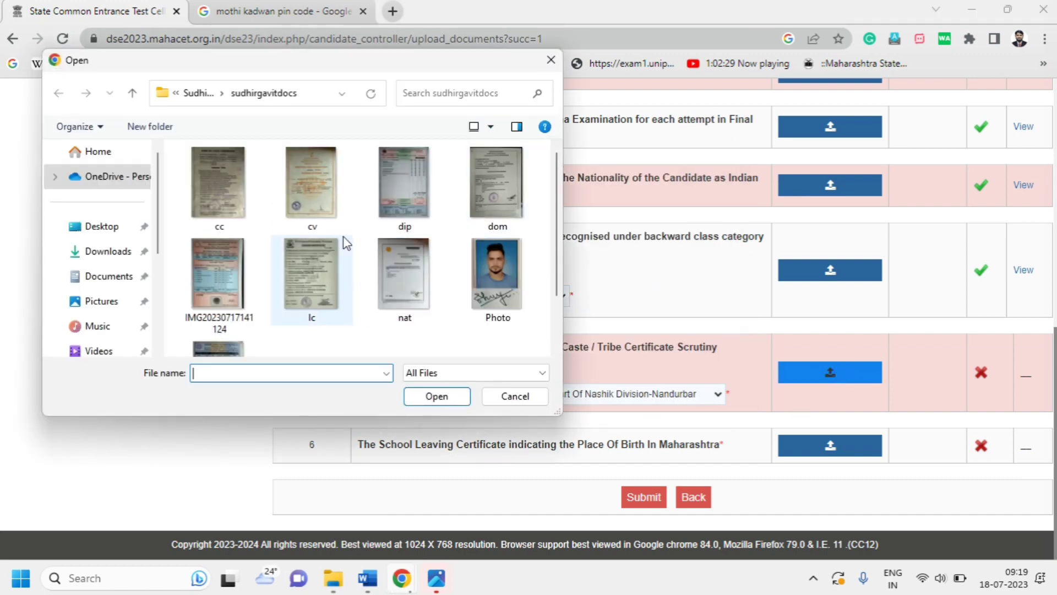
Upload the cropped cv validity certificate and acknowledge the success message
click(311, 181)
click(429, 396)
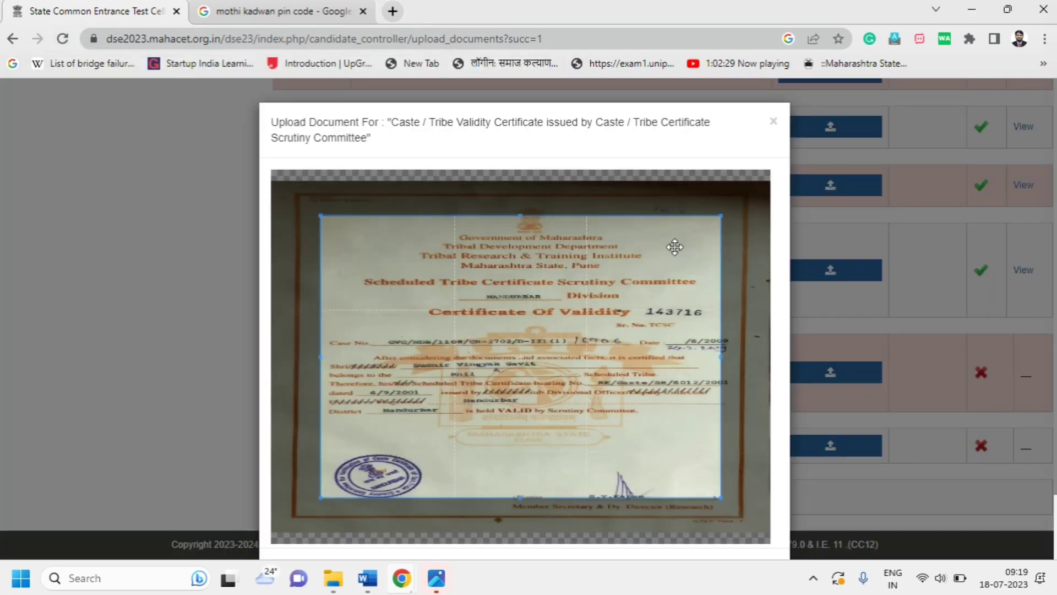
drag(614, 333, 558, 238)
drag(673, 452, 872, 506)
scroll(798, 513, down, 2)
click(746, 516)
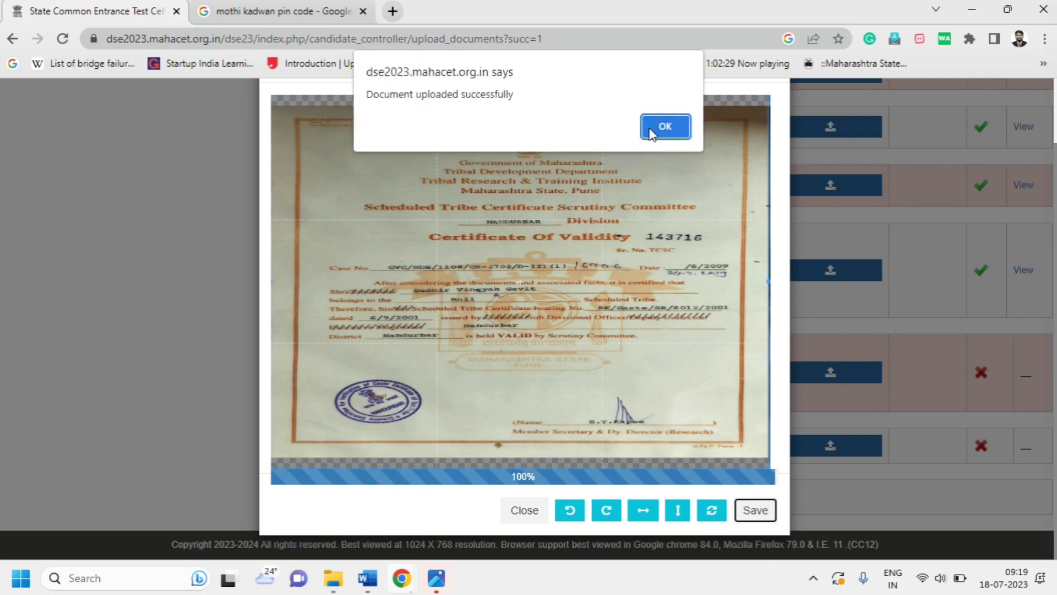
click(665, 127)
scroll(666, 441, down, 9)
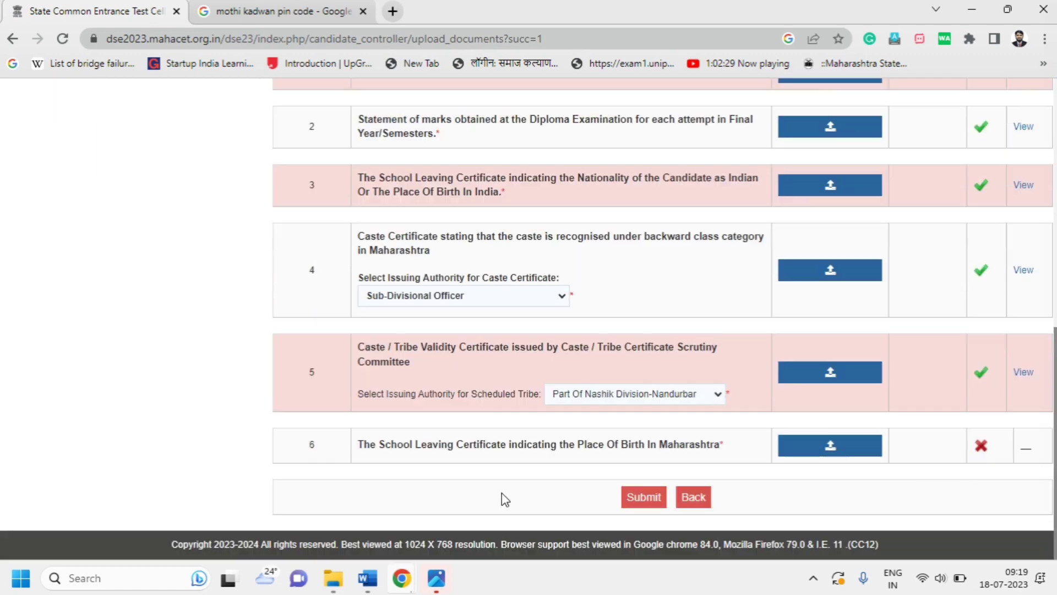
Upload lc as the place-of-birth leaving certificate, cropped to the full page, and dismiss the alert
click(870, 449)
click(321, 291)
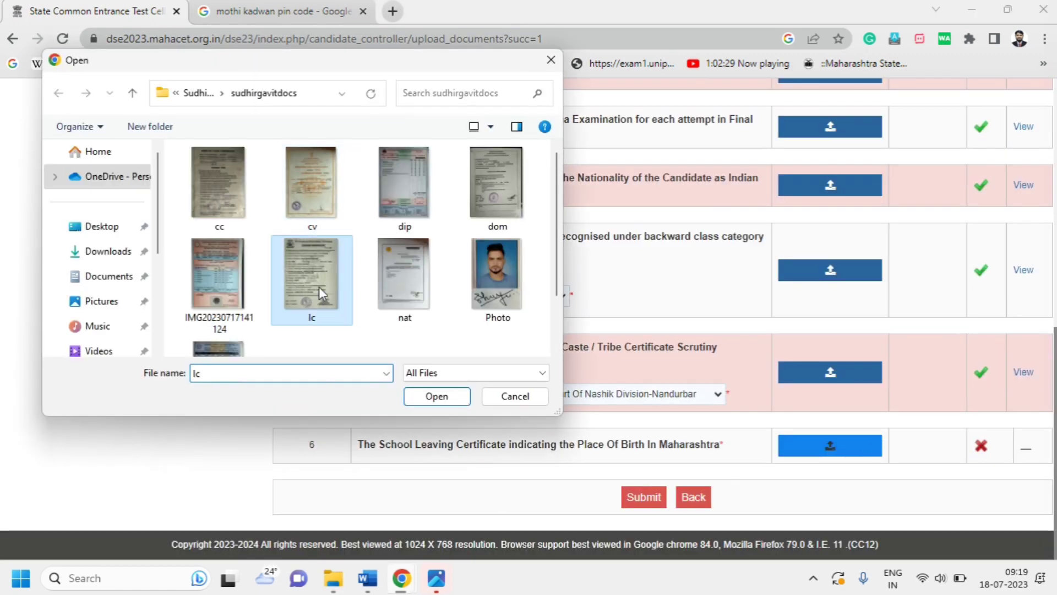
click(435, 397)
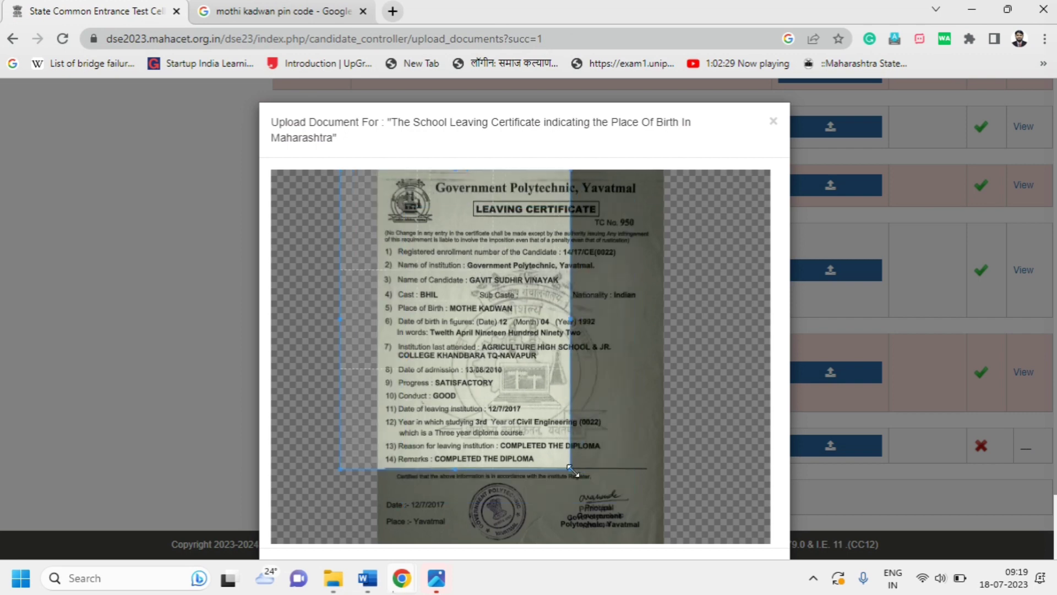
drag(574, 471, 708, 568)
drag(1053, 432, 1020, 556)
click(756, 512)
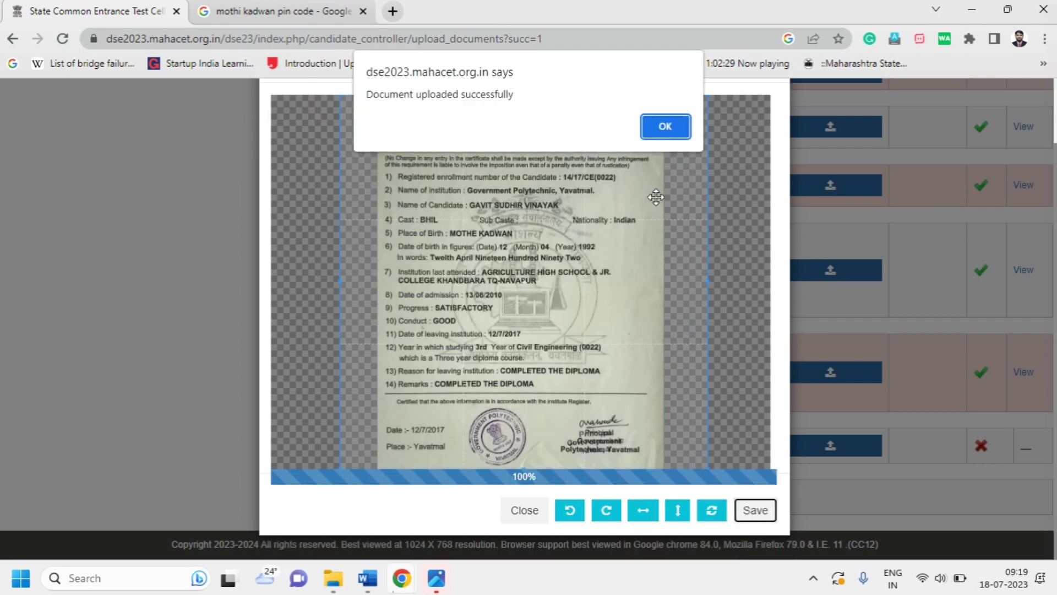
click(652, 127)
scroll(683, 320, down, 9)
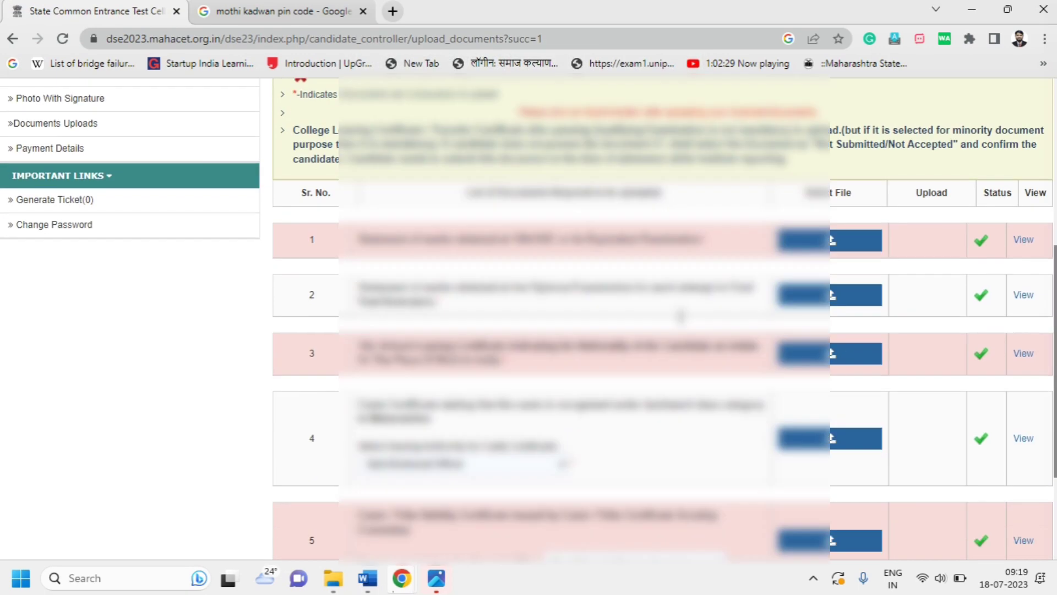
scroll(688, 324, up, 4)
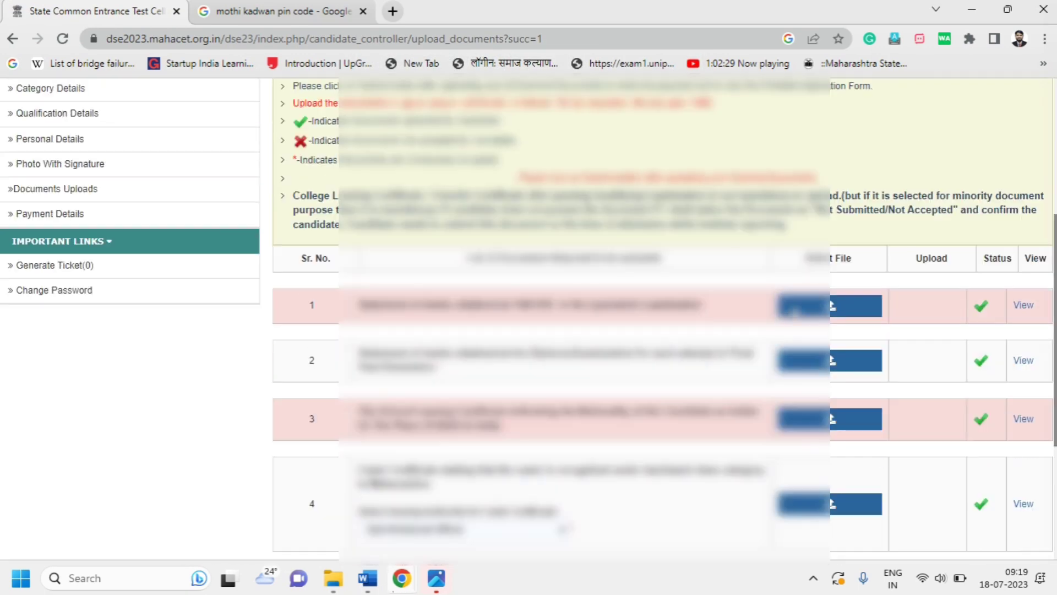
Open uploaded documents 1–3 in new tabs to check them
click(1023, 306)
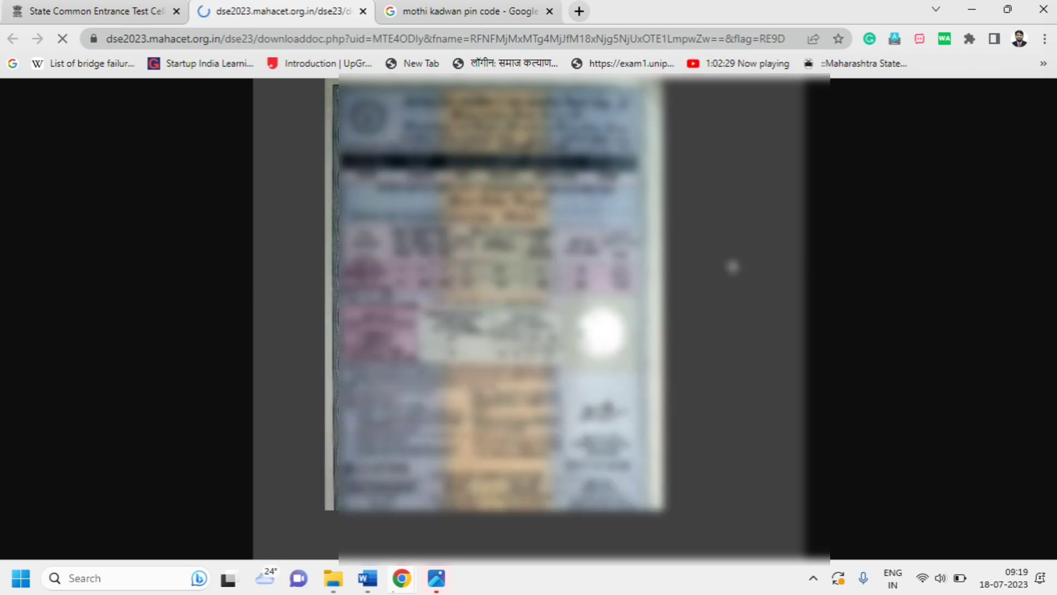
click(94, 11)
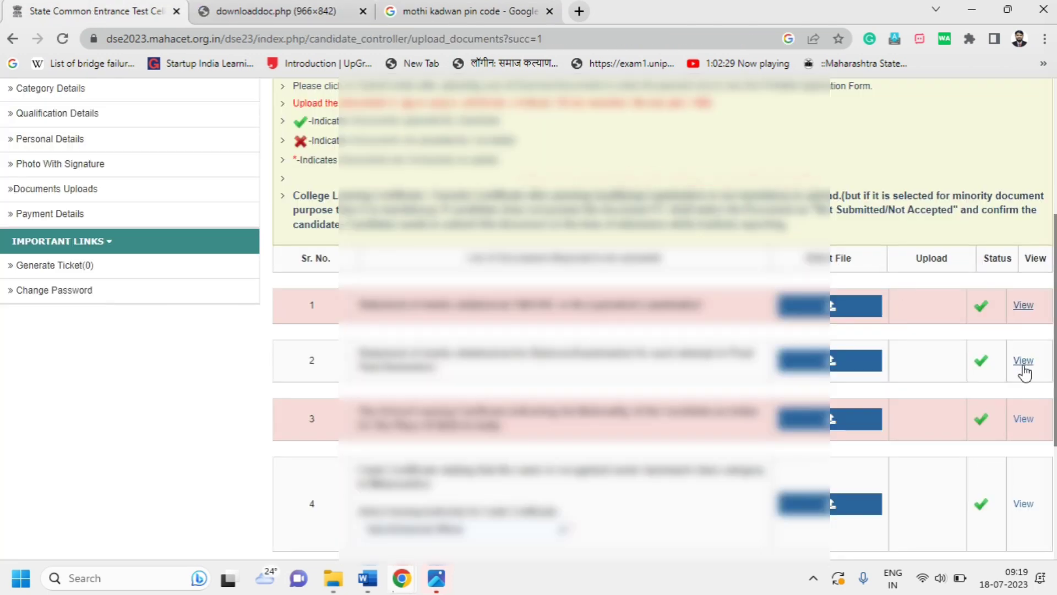
click(1024, 360)
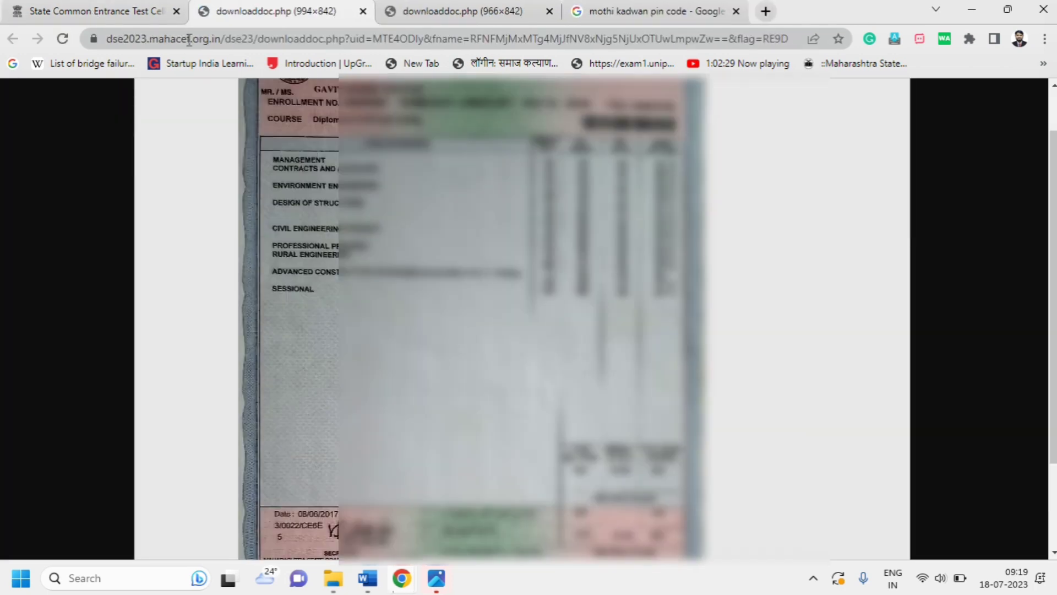
click(99, 11)
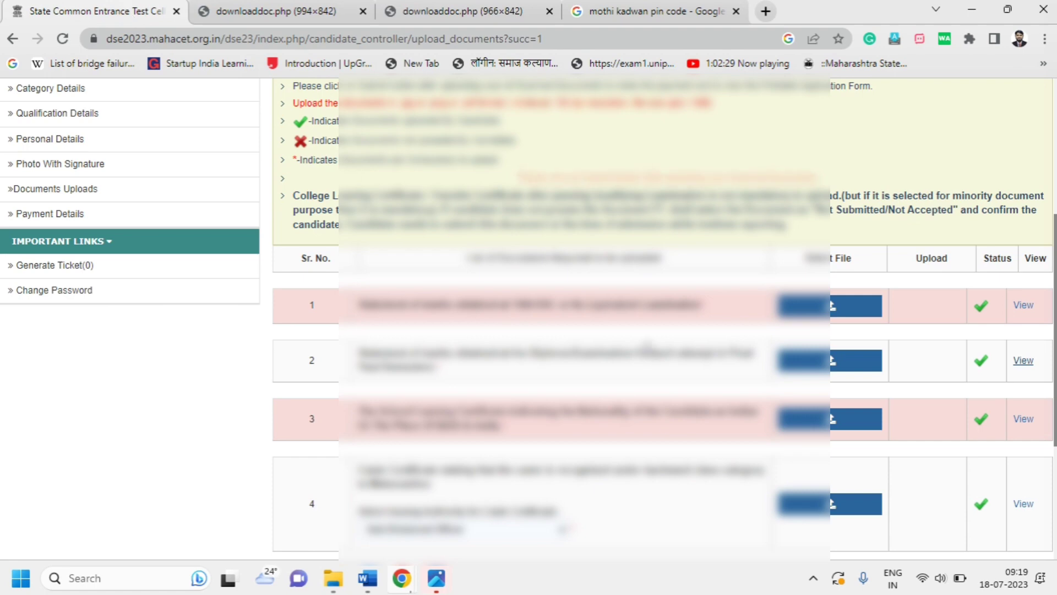
click(1024, 420)
click(112, 11)
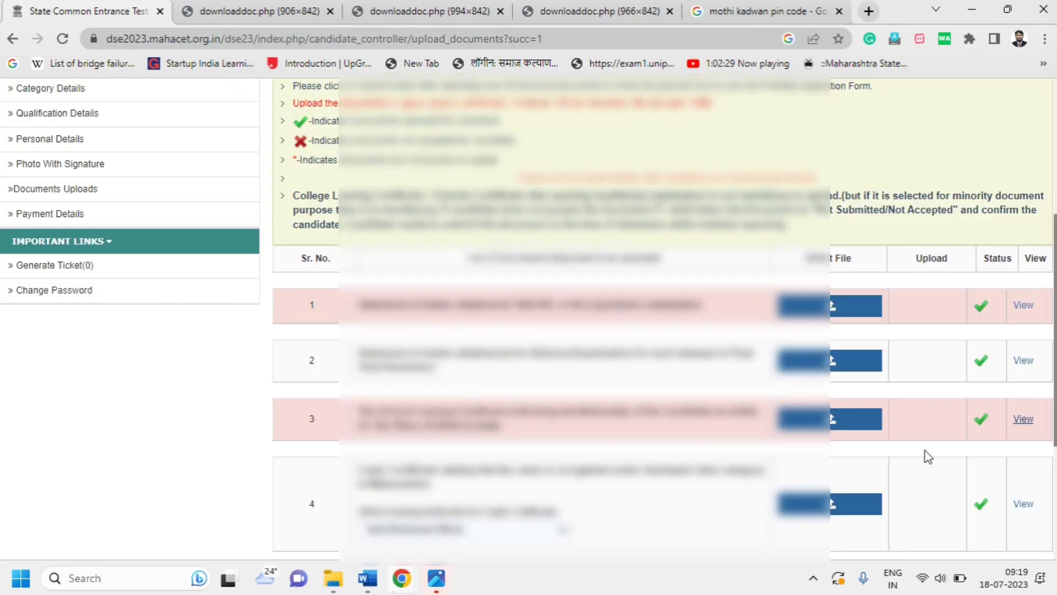
Check documents 4–6 in new tabs, then submit and confirm the documents
scroll(929, 457, down, 4)
click(1018, 274)
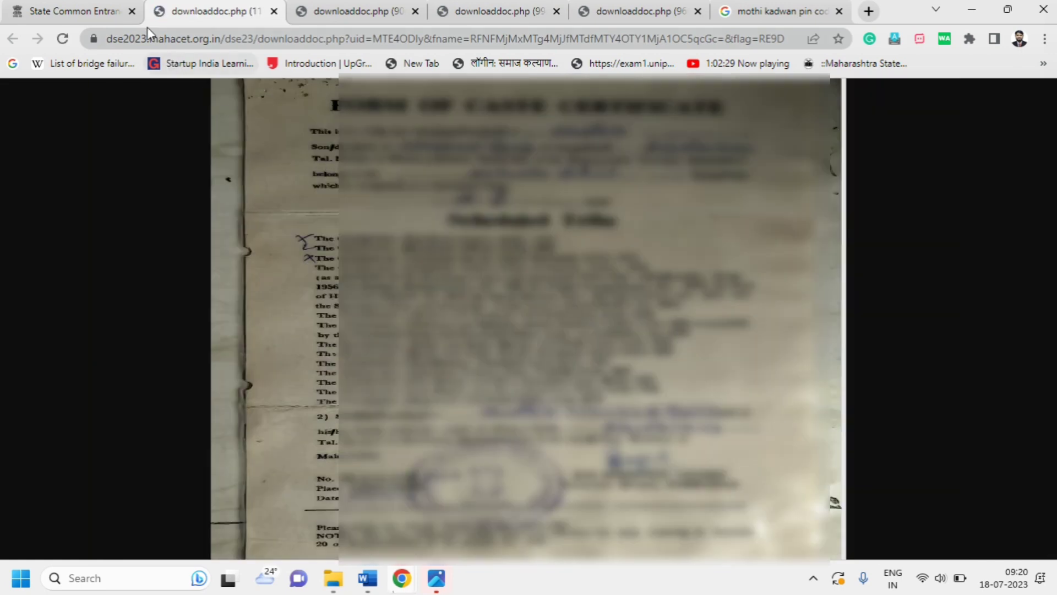
click(88, 10)
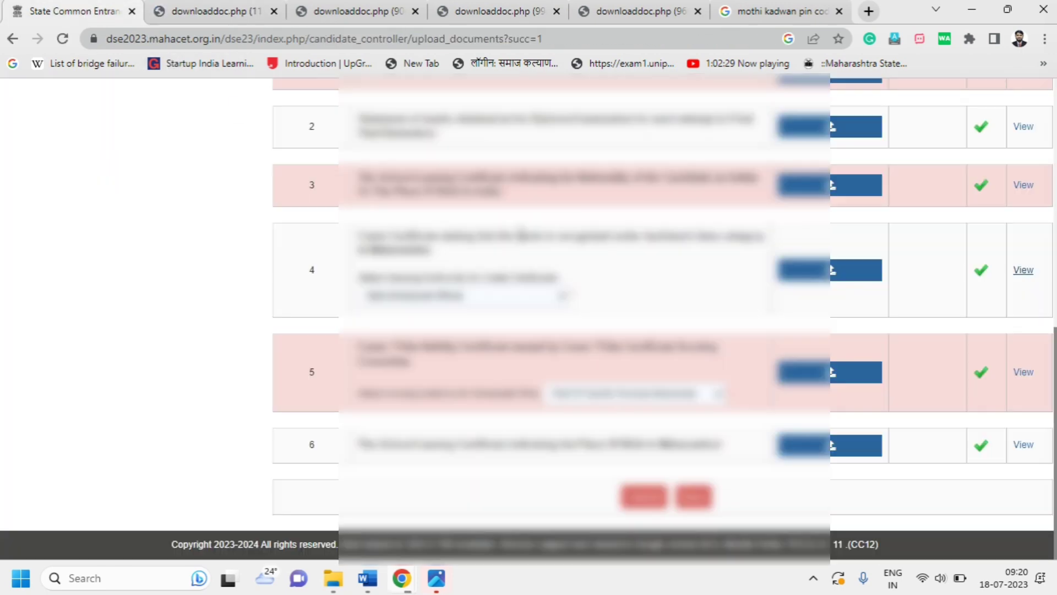
click(1023, 372)
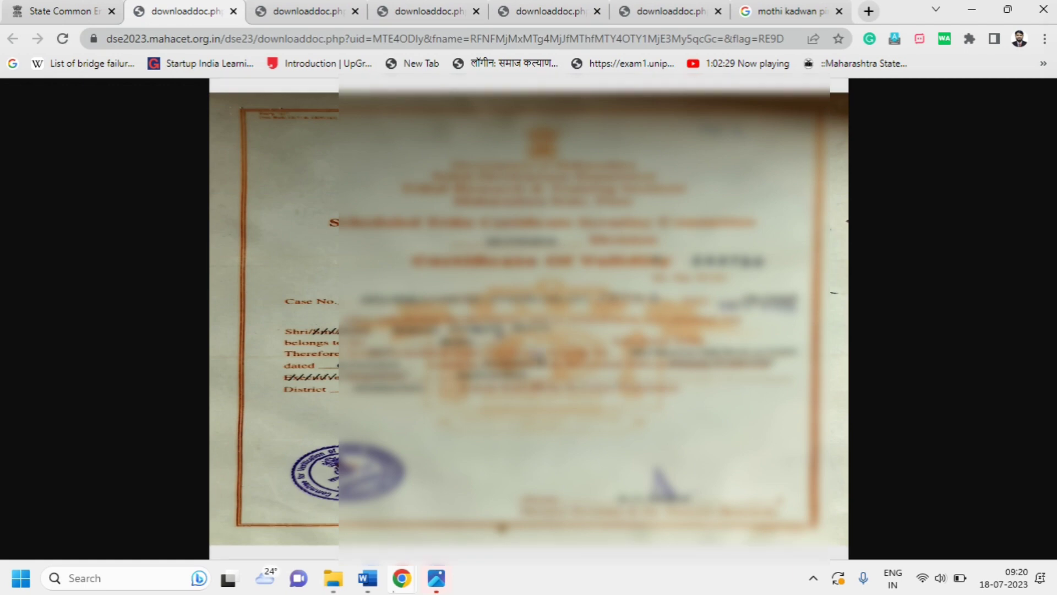
click(77, 11)
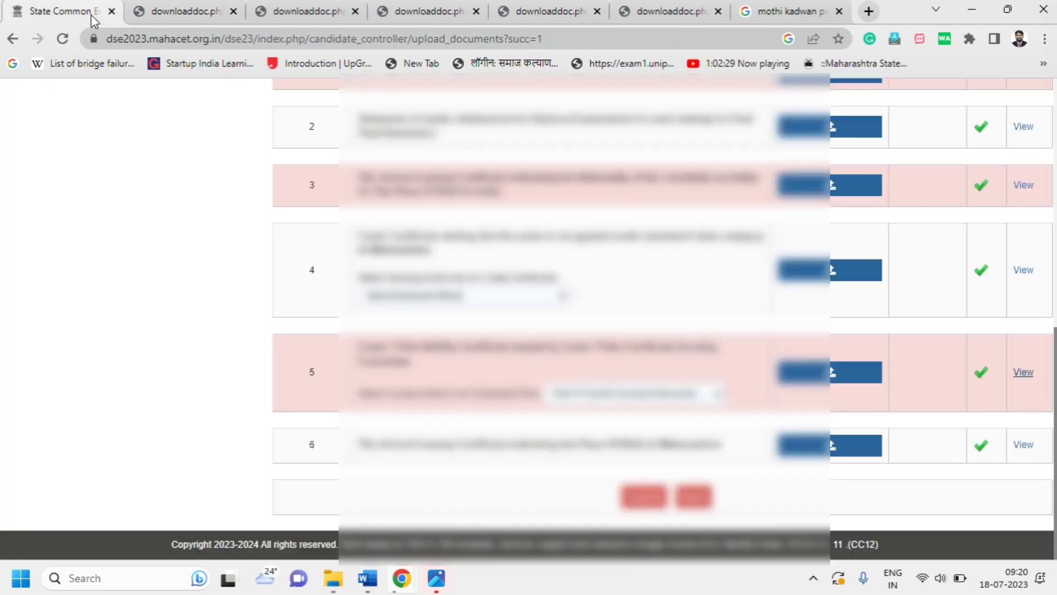
click(1019, 447)
click(77, 11)
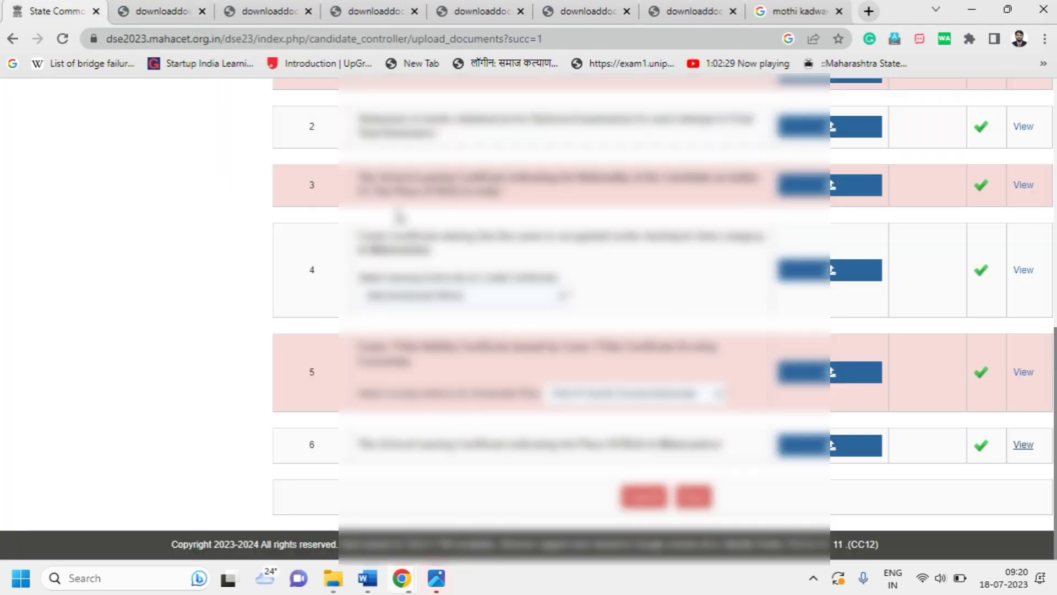
click(686, 498)
click(585, 130)
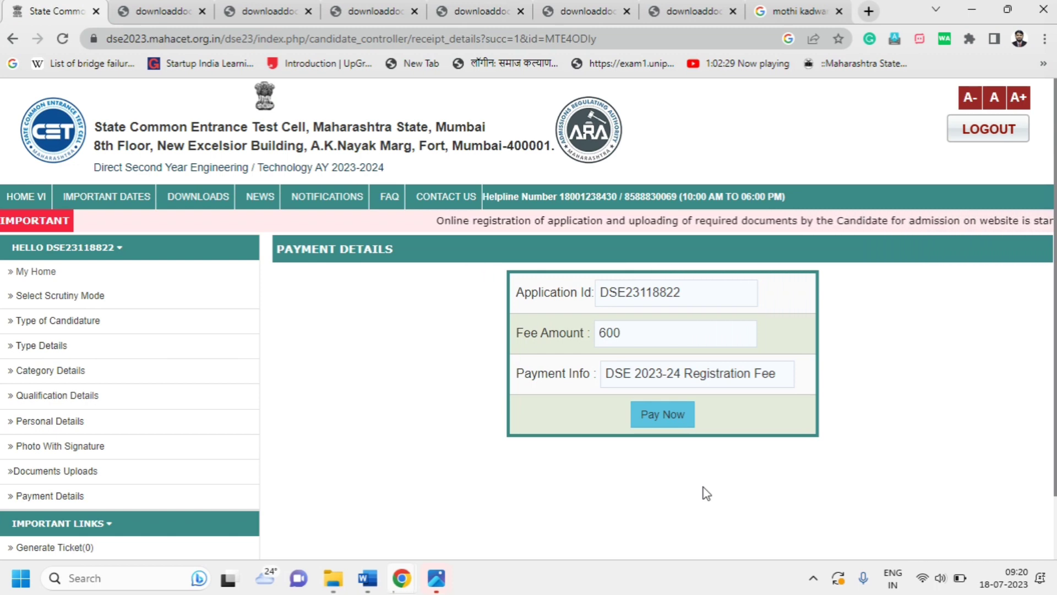
Pay the ₹600 DSE 2023-24 registration fee by UPI, generating a QR code to pay
click(661, 419)
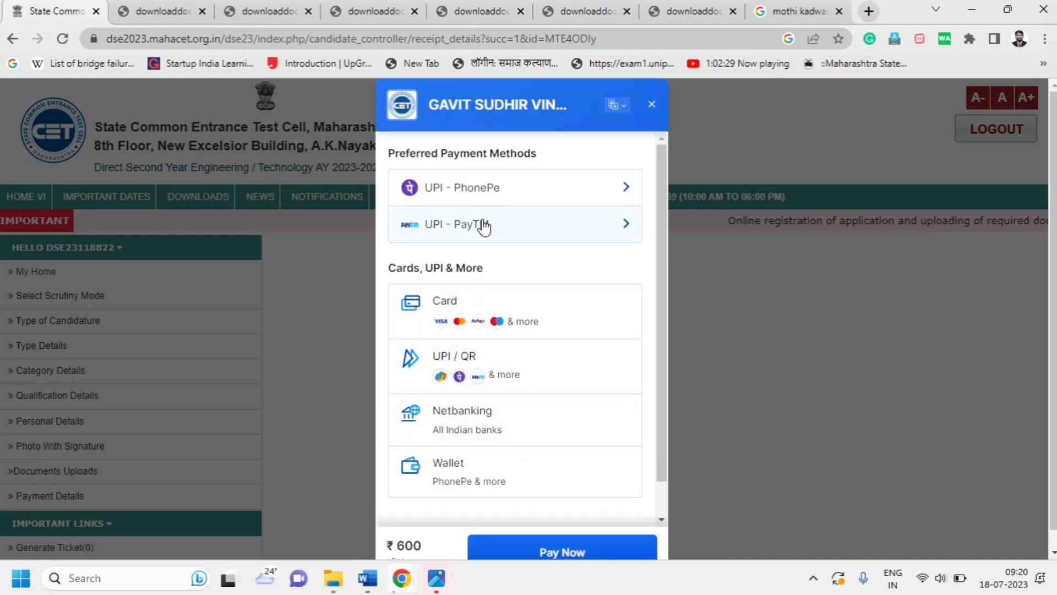
click(469, 310)
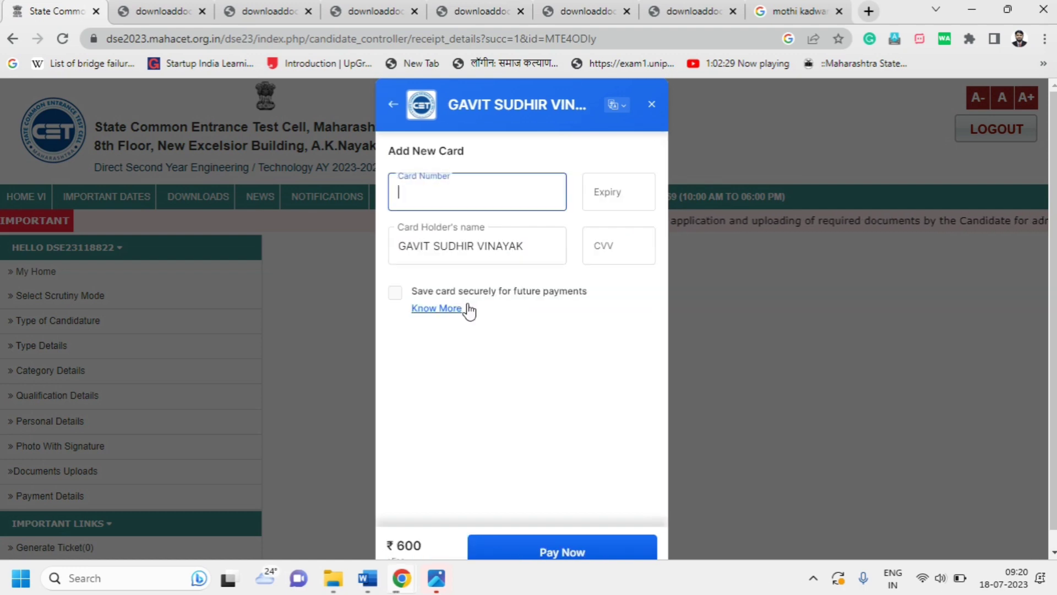
click(393, 107)
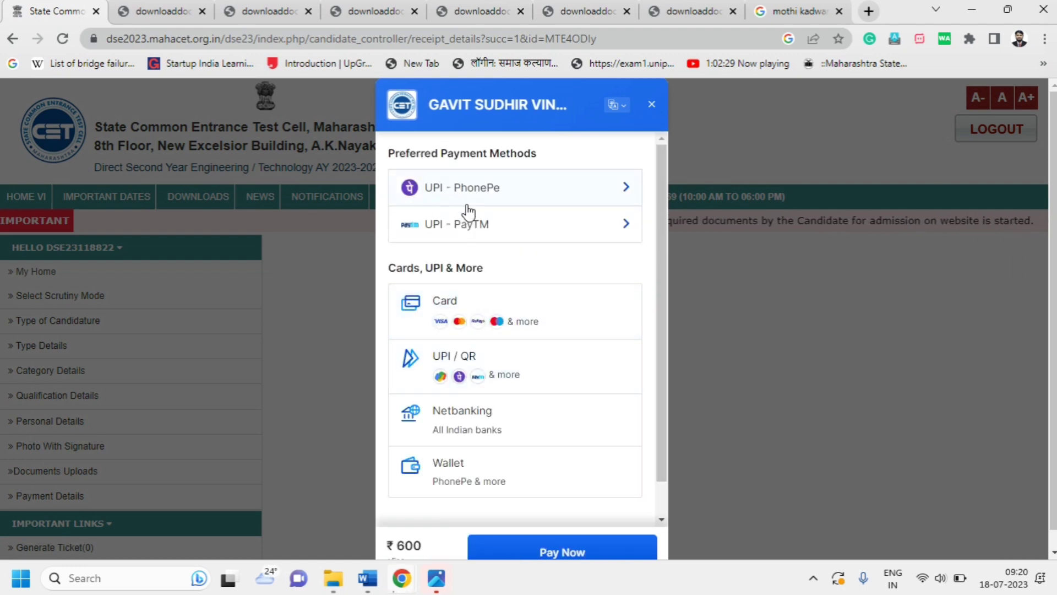
click(476, 365)
click(514, 309)
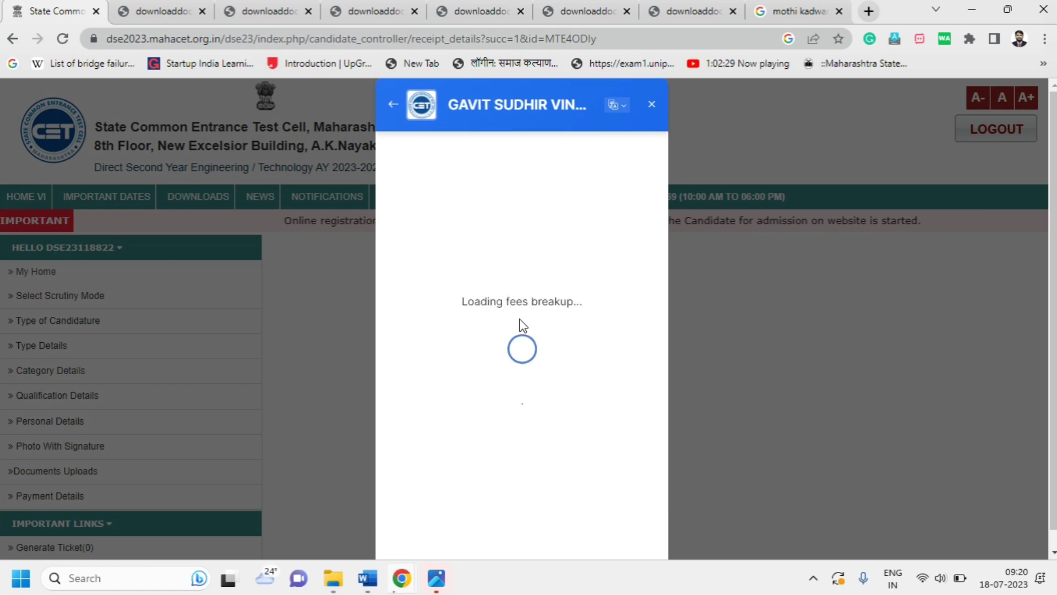
click(625, 434)
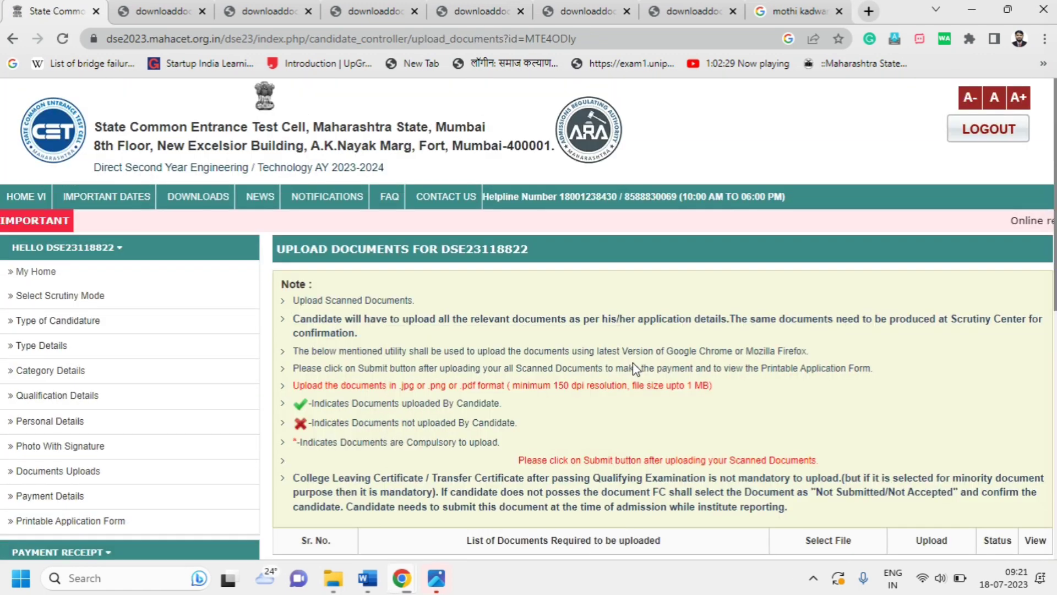
Submit the uploaded documents and confirm the submission
scroll(636, 368, down, 10)
click(643, 496)
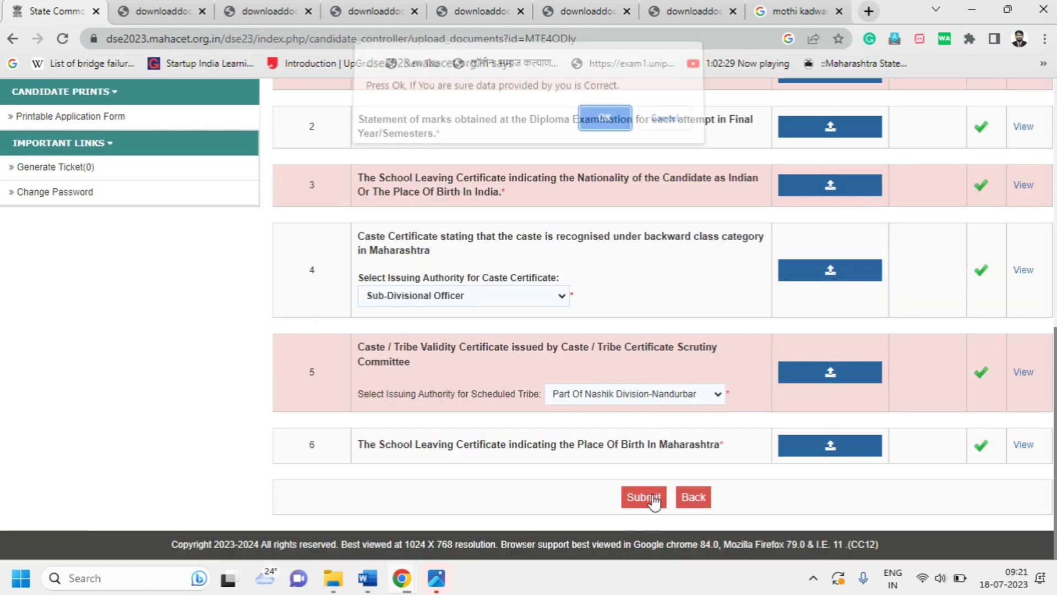
click(605, 124)
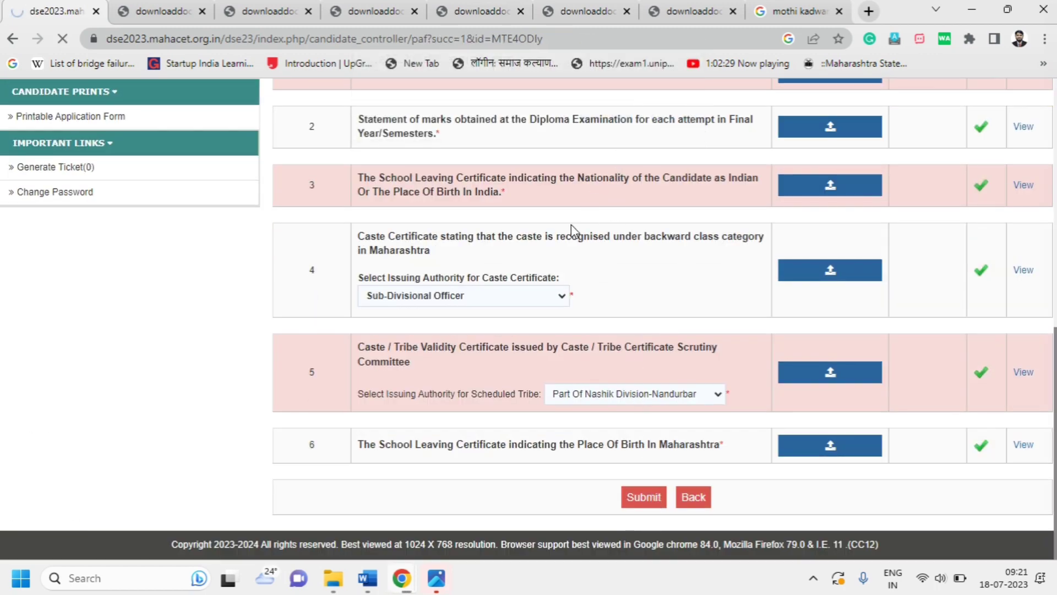
Review the Printable Application Form's personal, qualification, payment and document details
scroll(570, 222, down, 4)
scroll(529, 320, down, 4)
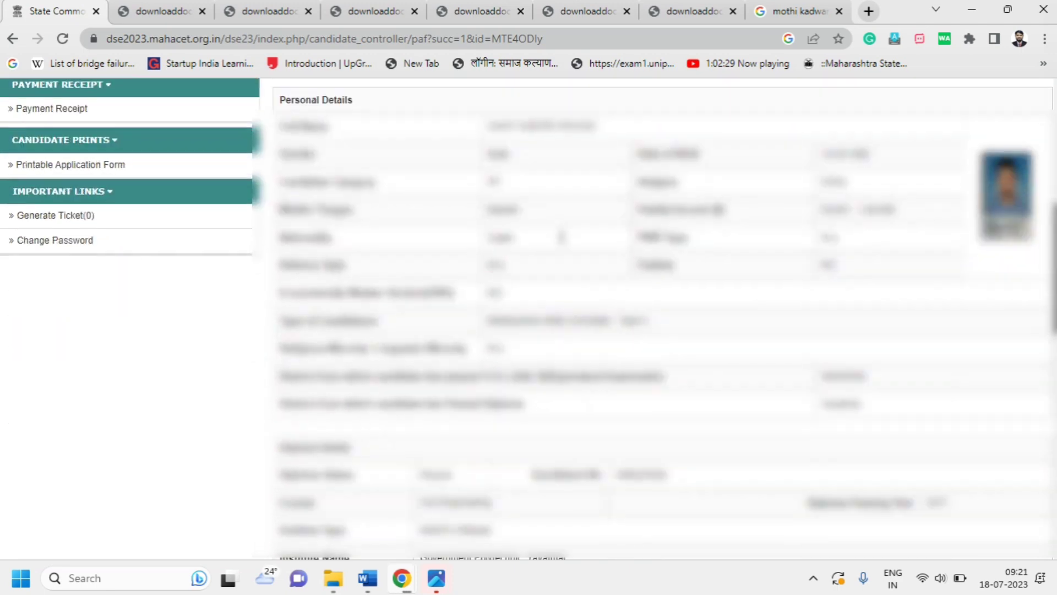
scroll(562, 242, down, 7)
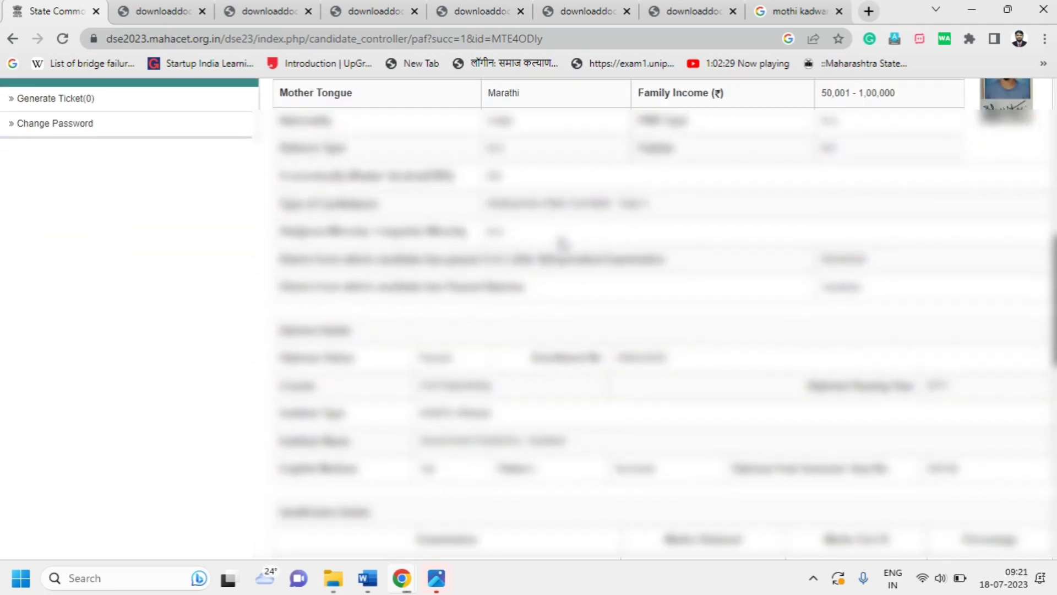
scroll(562, 243, down, 8)
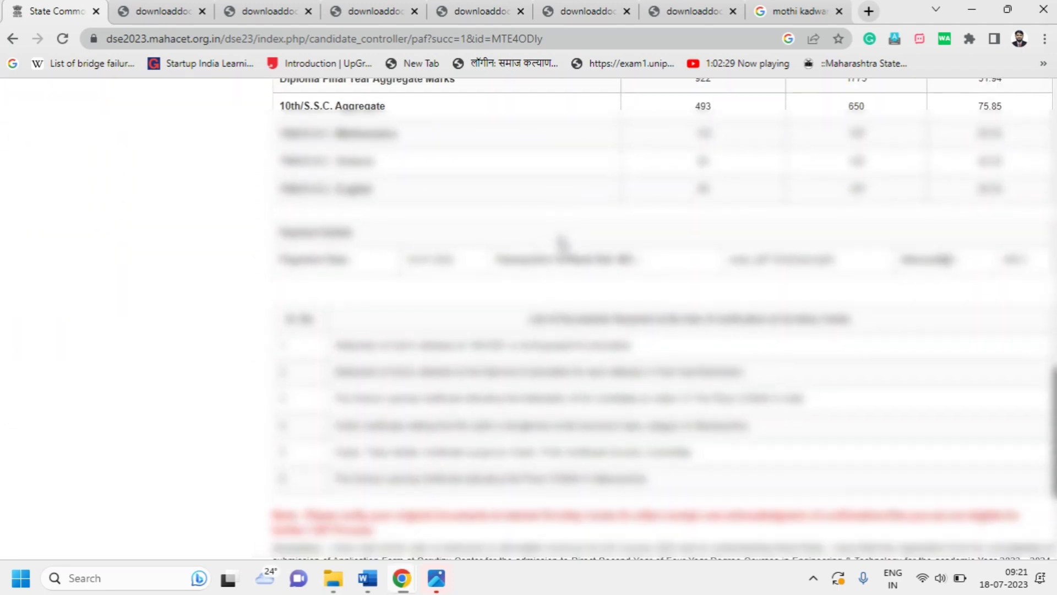
scroll(561, 246, down, 2)
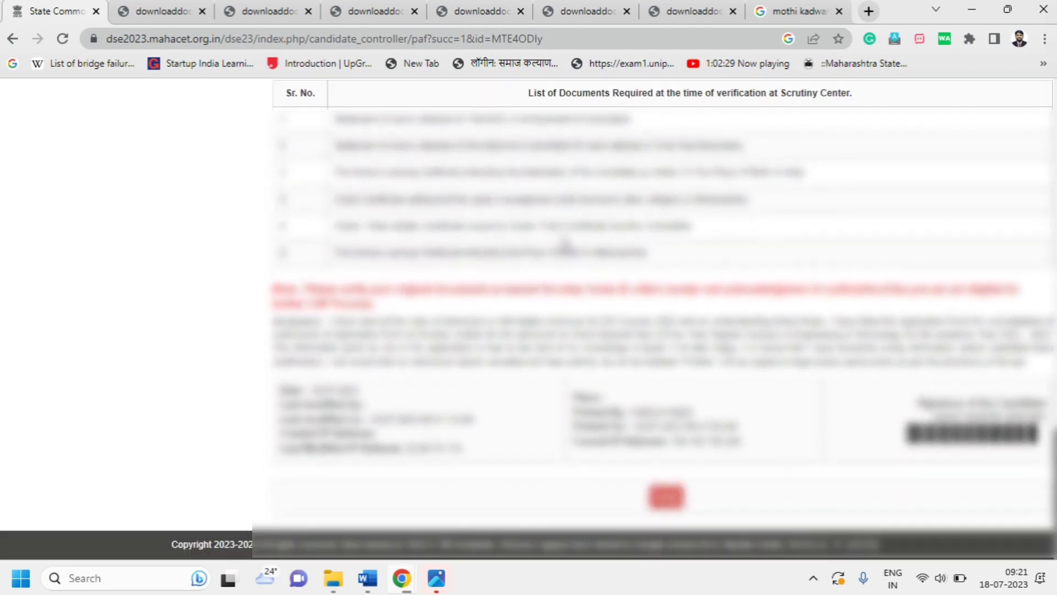
scroll(563, 243, up, 9)
scroll(564, 223, up, 8)
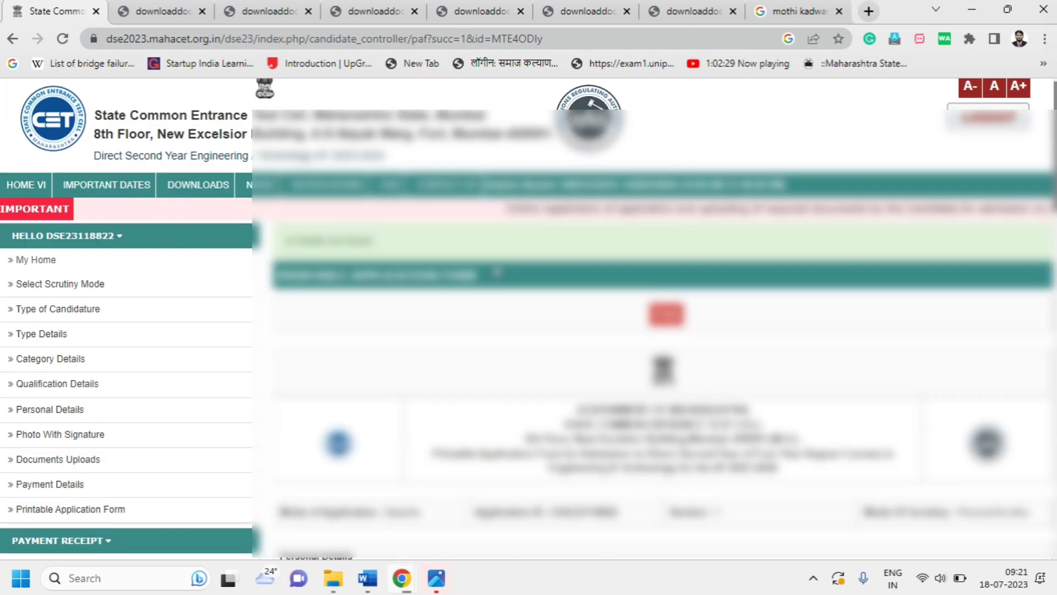